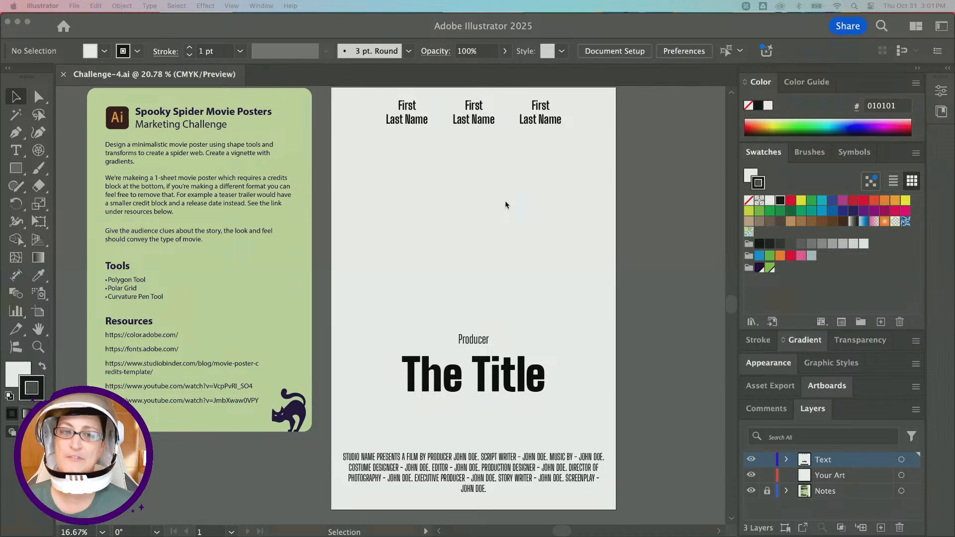
Examine the poster template from the producer line and title down to the credits block.
scroll(506, 204, "down", 5)
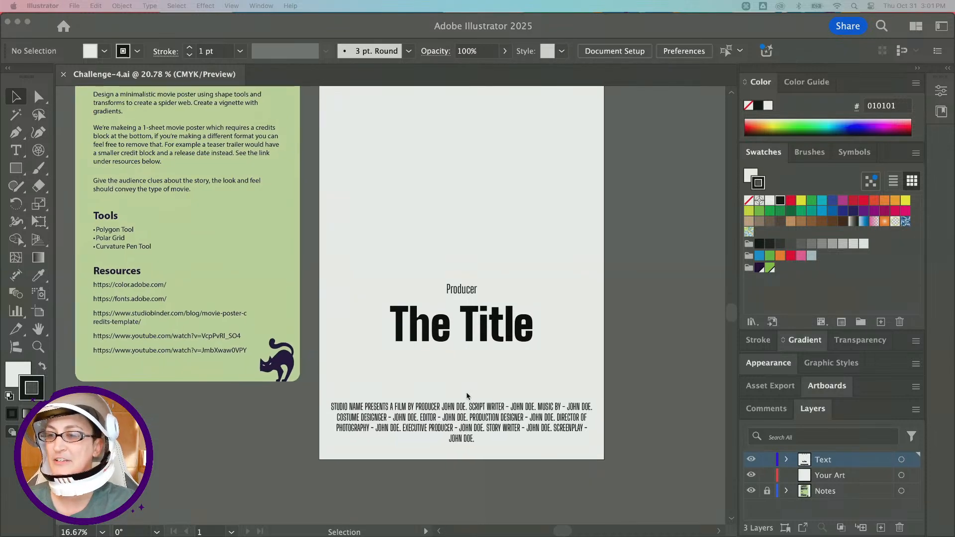
scroll(433, 345, "up", 1)
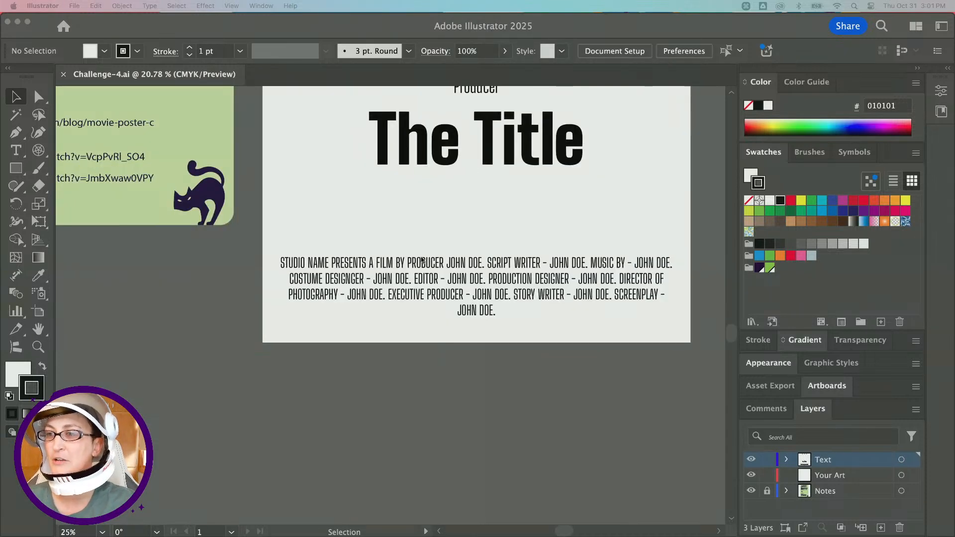
left_click(347, 262)
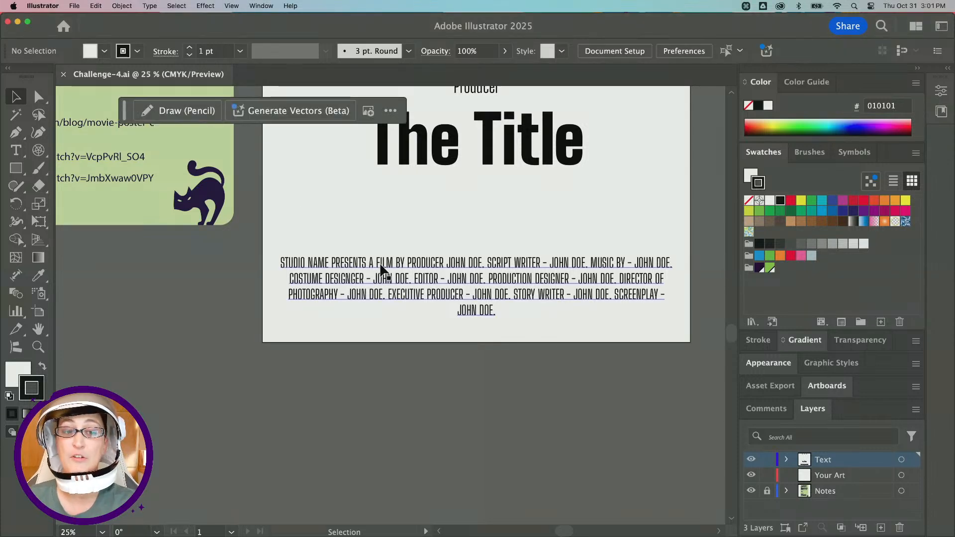
scroll(380, 264, "up", 3)
scroll(380, 264, "left", 6)
scroll(380, 263, "right", 8)
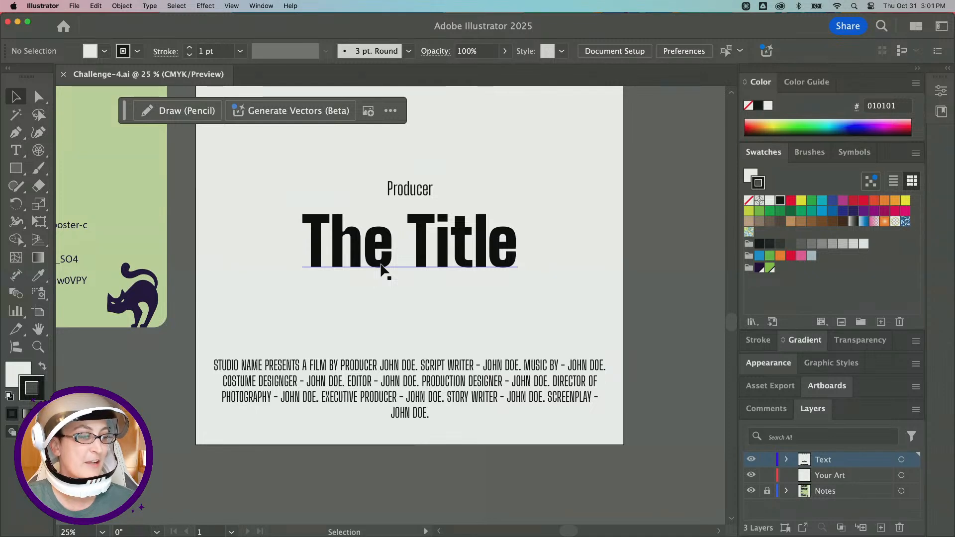
scroll(382, 270, "left", 5)
scroll(383, 270, "up", 3)
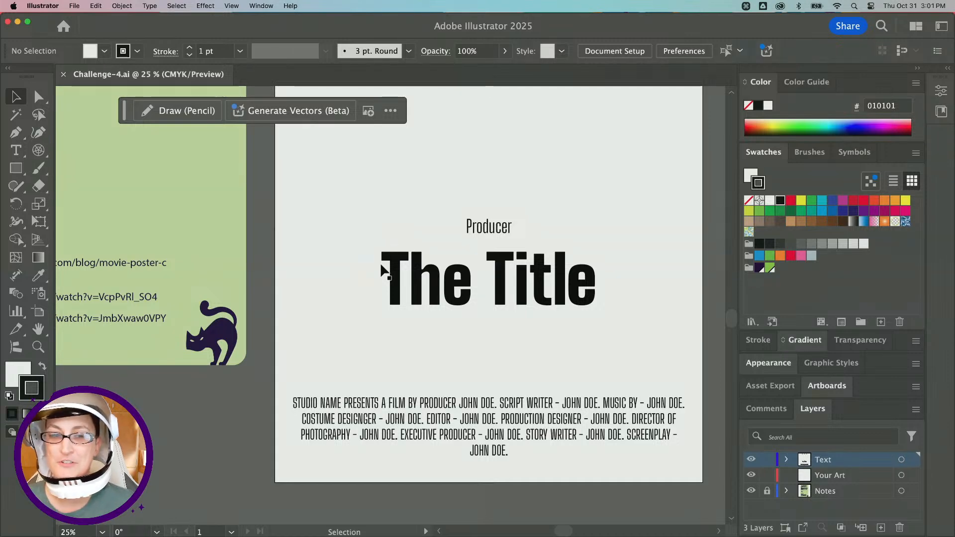
scroll(383, 271, "left", 10)
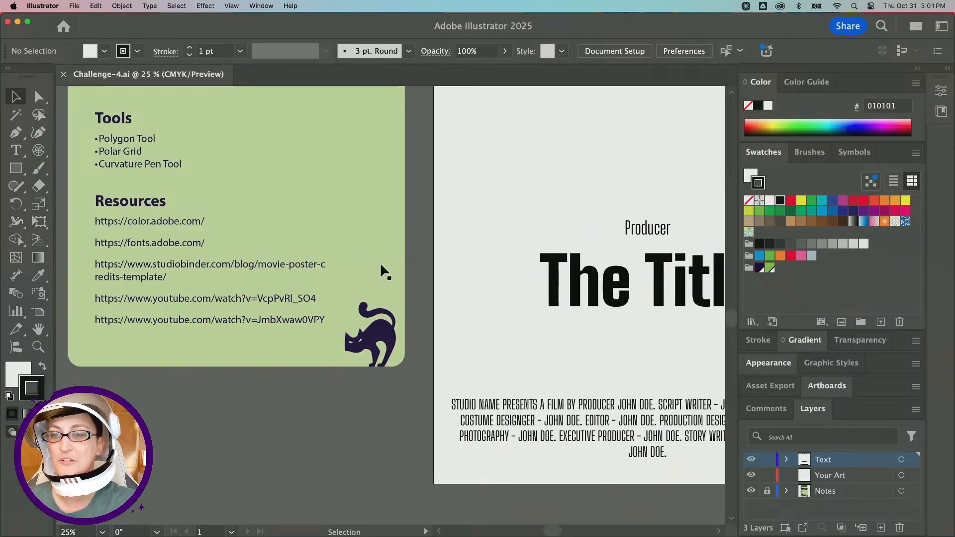
scroll(380, 261, "right", 3)
scroll(380, 261, "down", 1)
Select the credits text block and inspect its font and size.
left_click(550, 383)
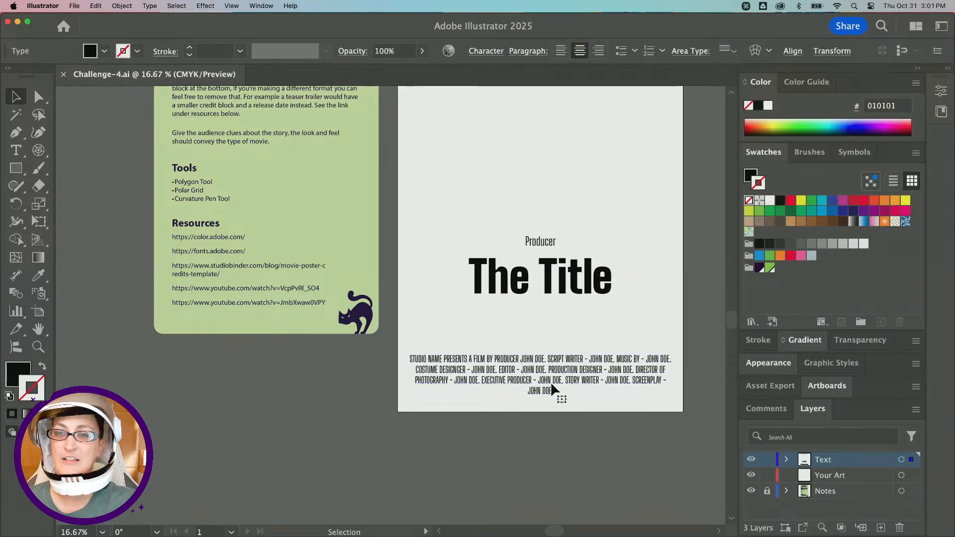
scroll(214, 265, "up", 2)
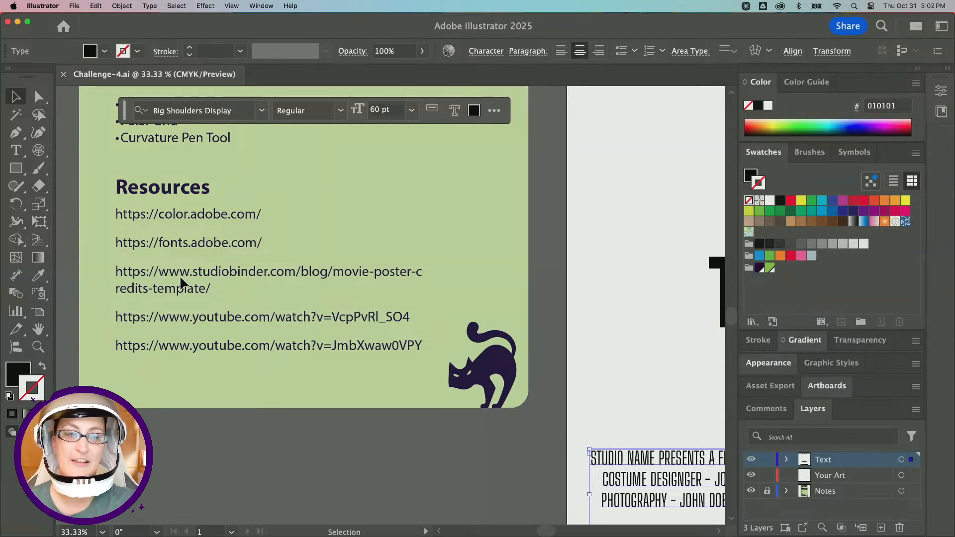
scroll(180, 276, "right", 5)
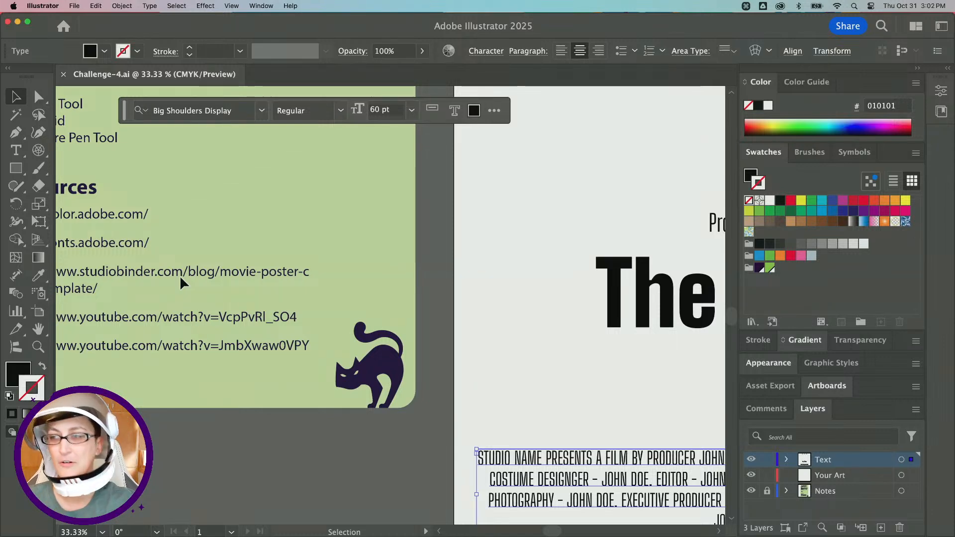
scroll(180, 275, "down", 1)
scroll(180, 276, "right", 2)
scroll(180, 276, "up", 1)
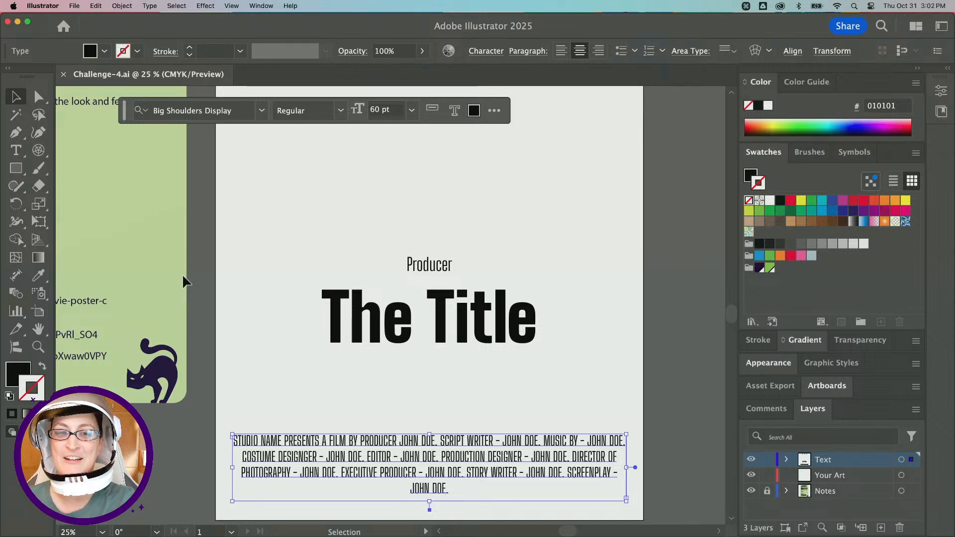
key("alt")
scroll(280, 249, "down", 1)
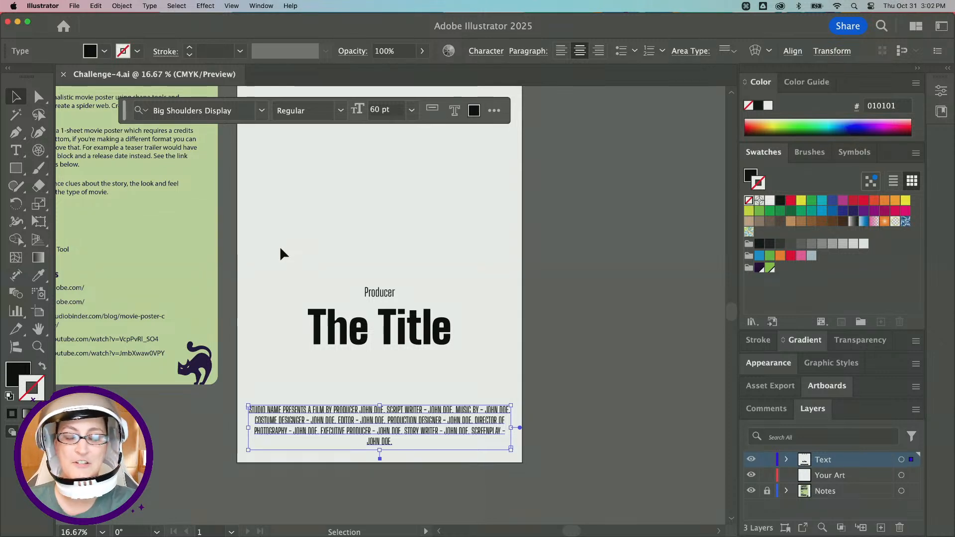
left_click(238, 249)
scroll(348, 268, "left", 3)
scroll(348, 268, "up", 1)
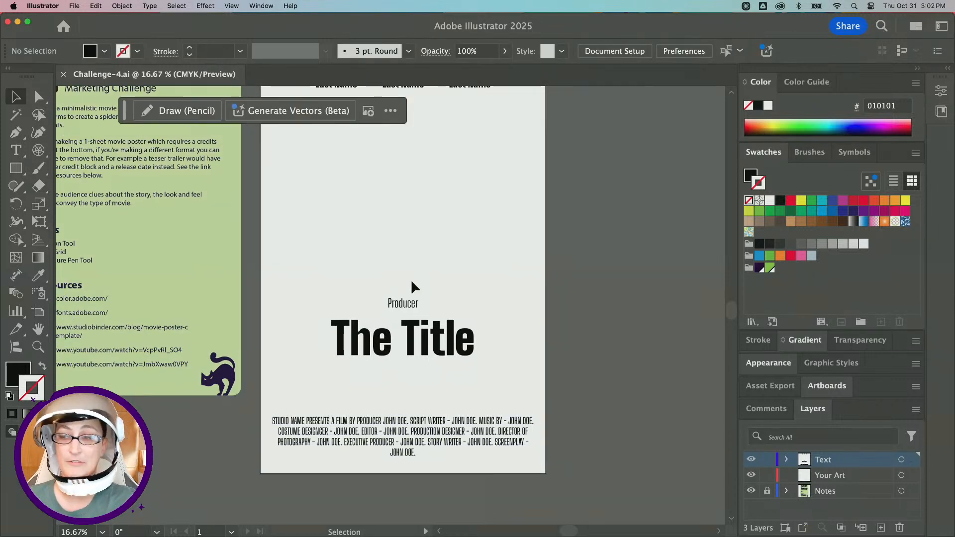
scroll(410, 281, "right", 1)
scroll(411, 281, "up", 1)
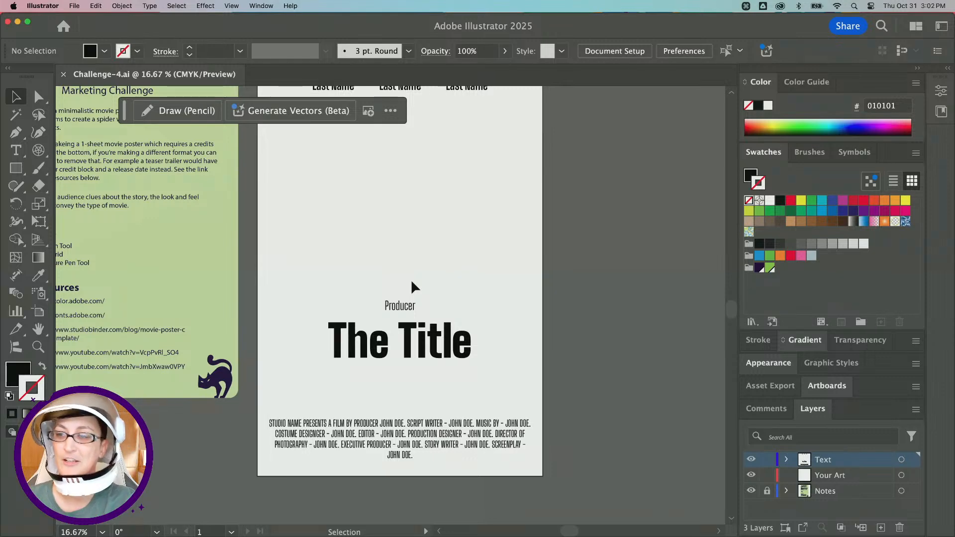
scroll(411, 282, "up", 2)
scroll(411, 282, "left", 1)
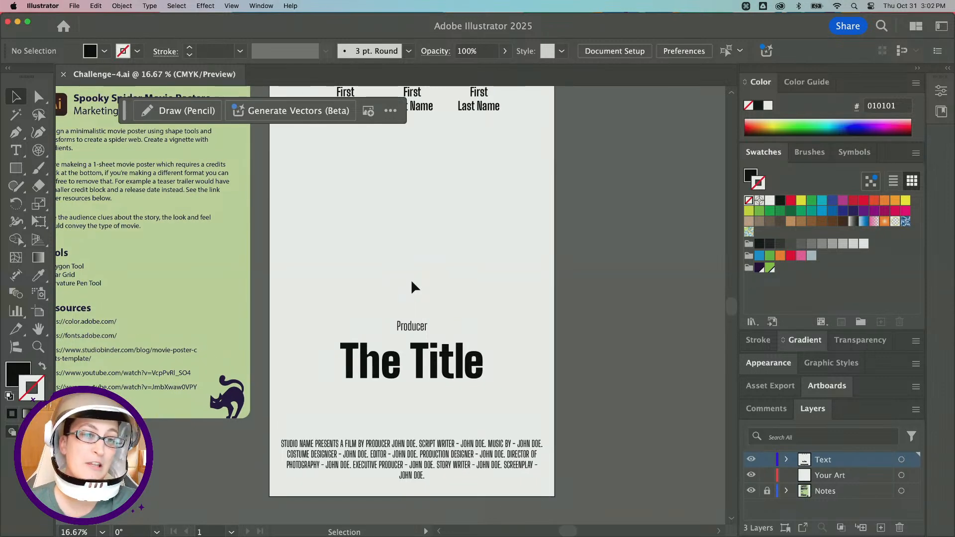
scroll(410, 290, "up", 2)
scroll(409, 290, "left", 1)
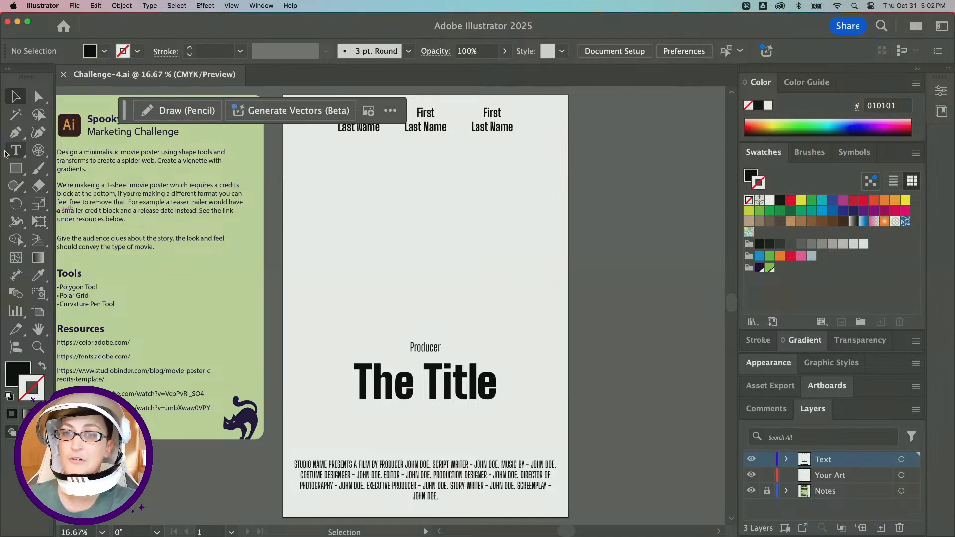
Switch to the Star tool and check that Smart Guides is enabled.
left_click(16, 170)
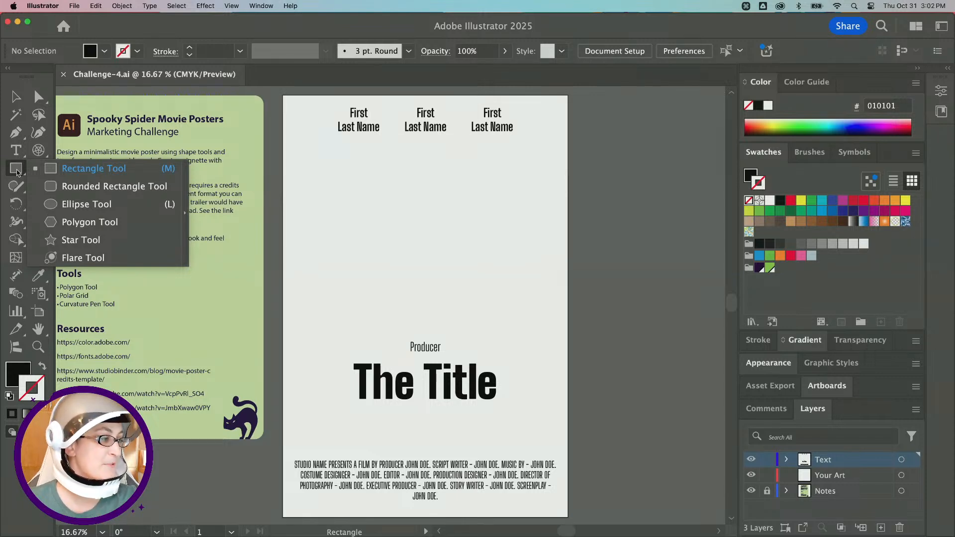
left_click(94, 210)
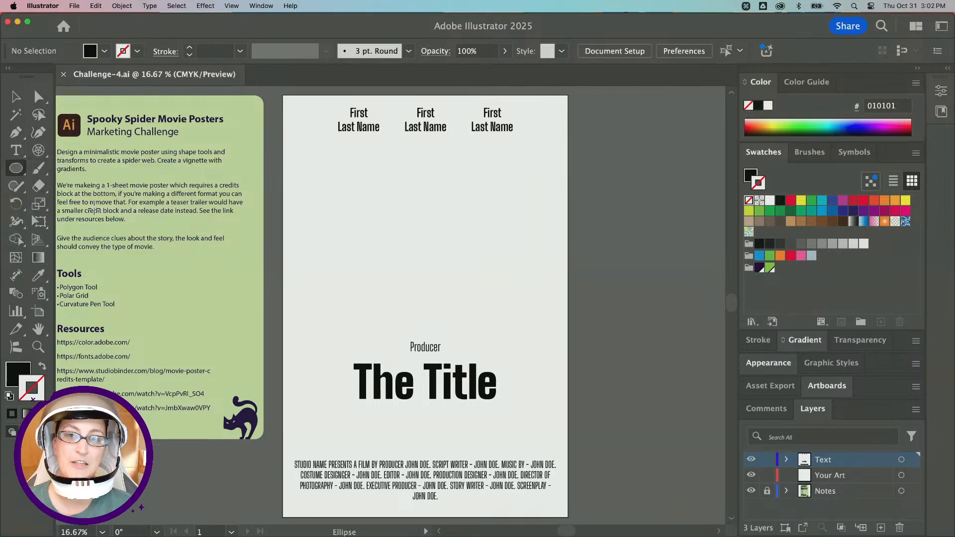
left_click(18, 172)
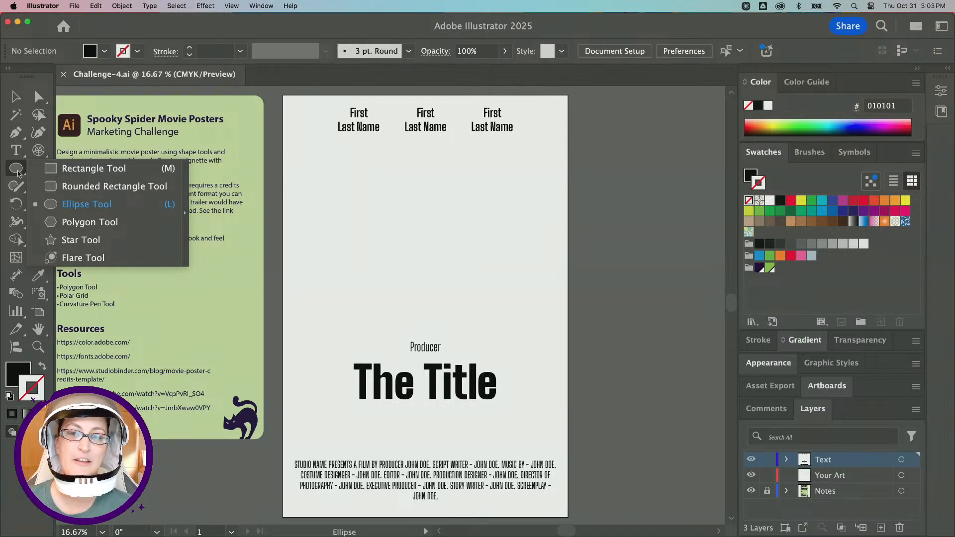
left_click(105, 238)
scroll(349, 304, "right", 5)
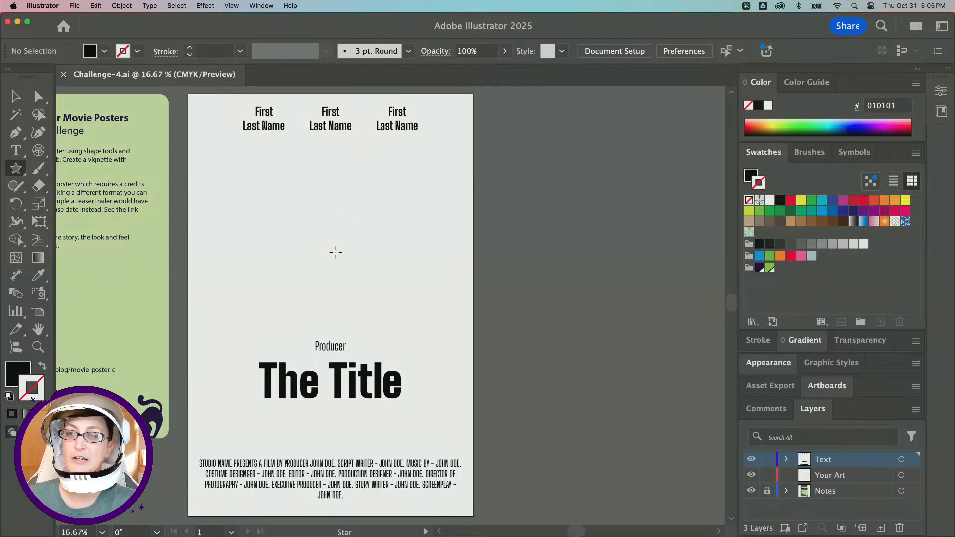
left_click(232, 5)
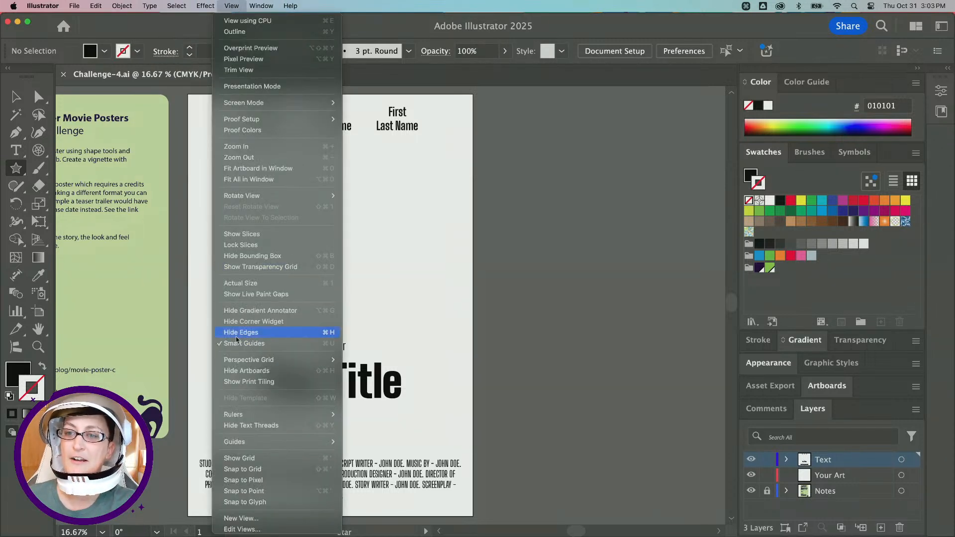
scroll(240, 347, "up", 1)
scroll(240, 347, "up", 5)
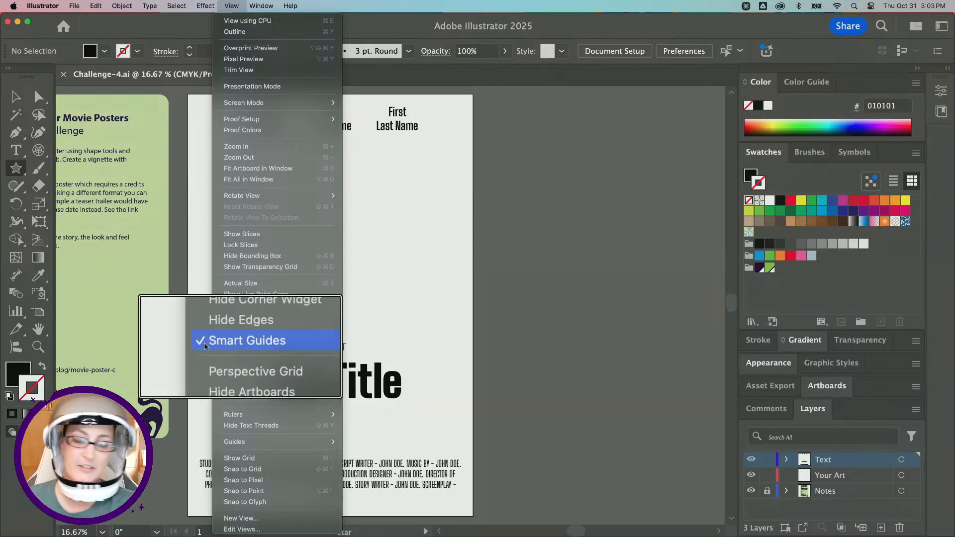
scroll(235, 347, "down", 5)
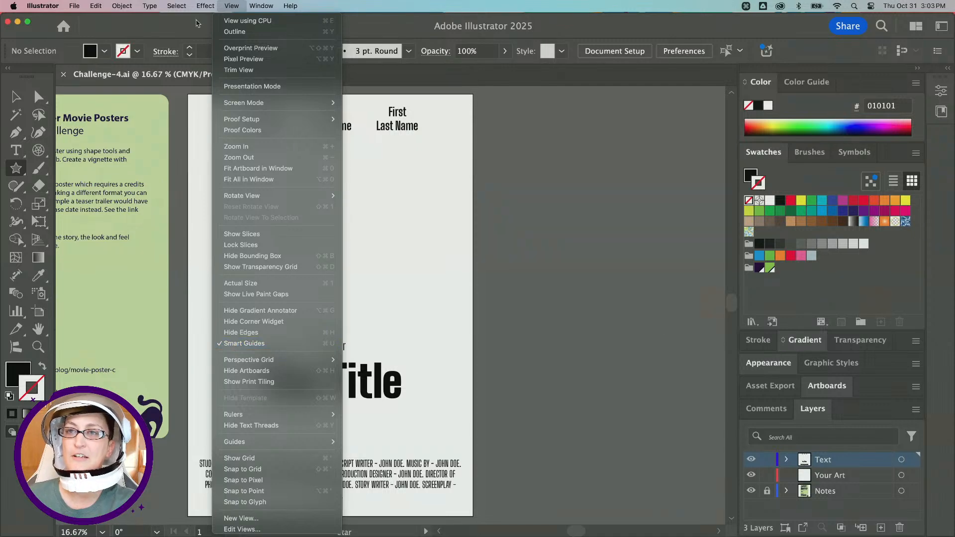
left_click(231, 6)
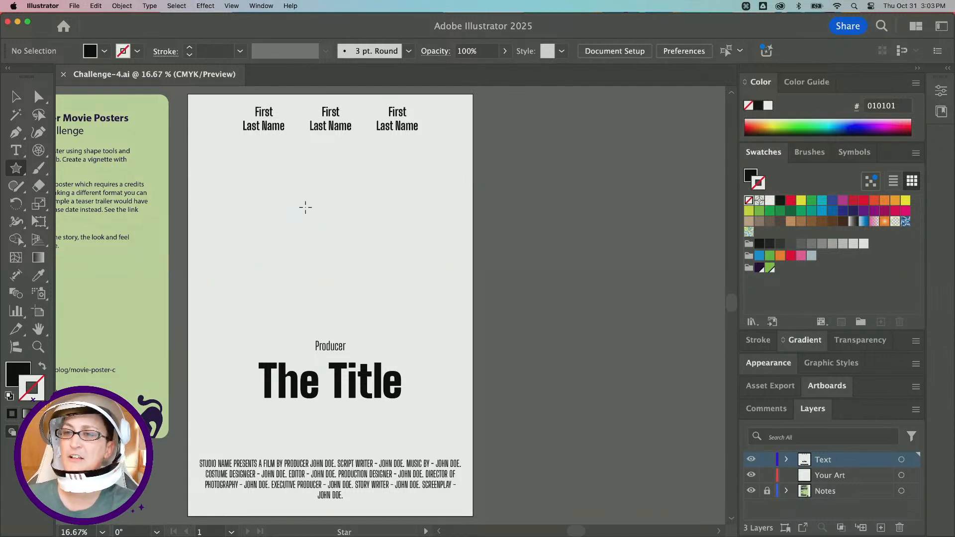
Draw a five-point star in the upper middle of the poster, then return to the Selection tool.
left_click_drag(298, 213, 343, 244)
key("shift")
left_click(17, 101)
scroll(329, 249, "up", 1)
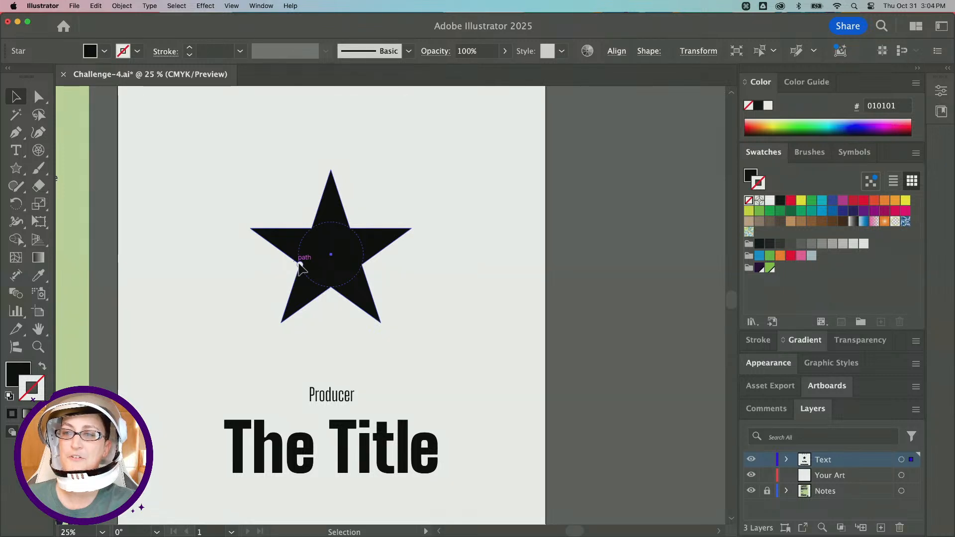
left_click_drag(300, 264, 323, 270)
key("super+z")
key("super+z")
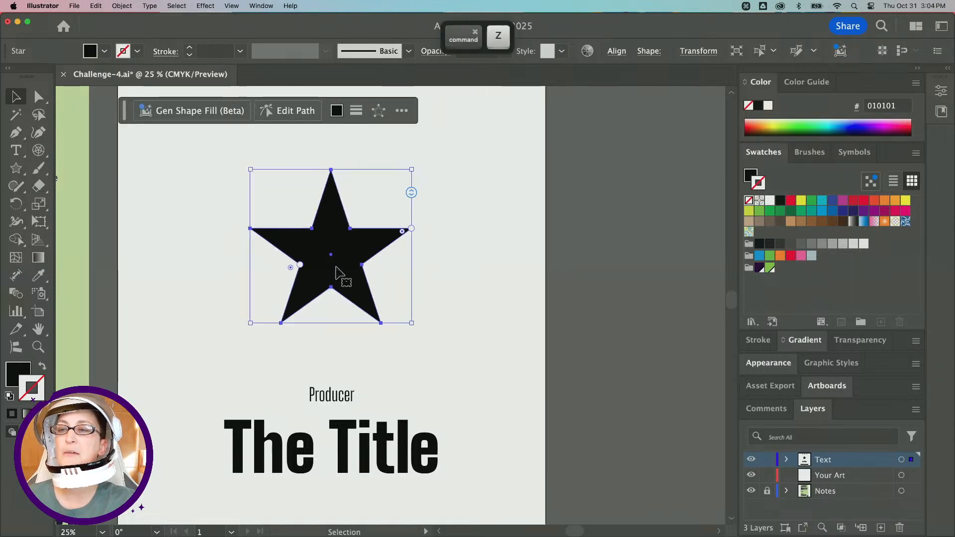
Try to change the star's number of points with its on-canvas widget.
left_click_drag(404, 230, 376, 237)
key("super")
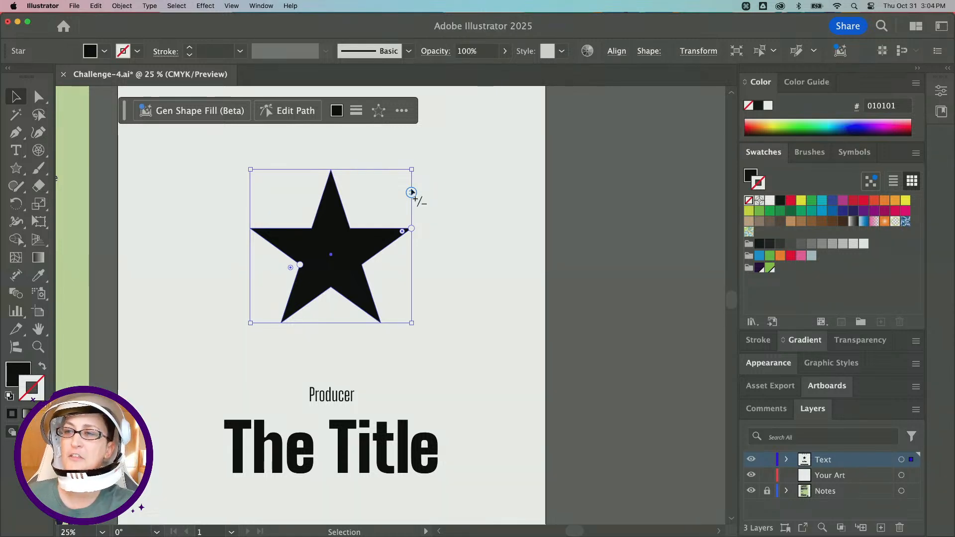
mouse_move(411, 193)
left_mouse_down()
mouse_move(411, 215)
mouse_move(413, 195)
left_mouse_up()
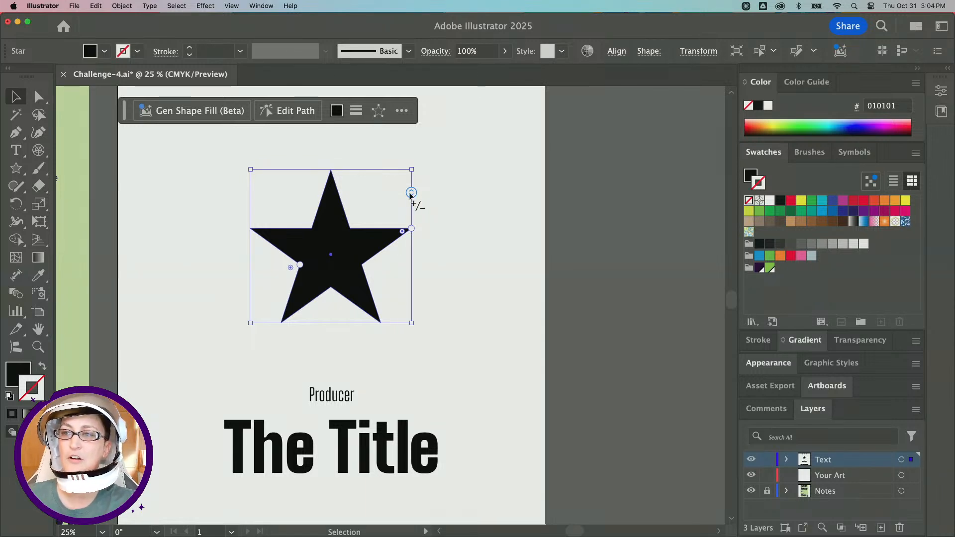
left_click_drag(411, 196, 412, 197)
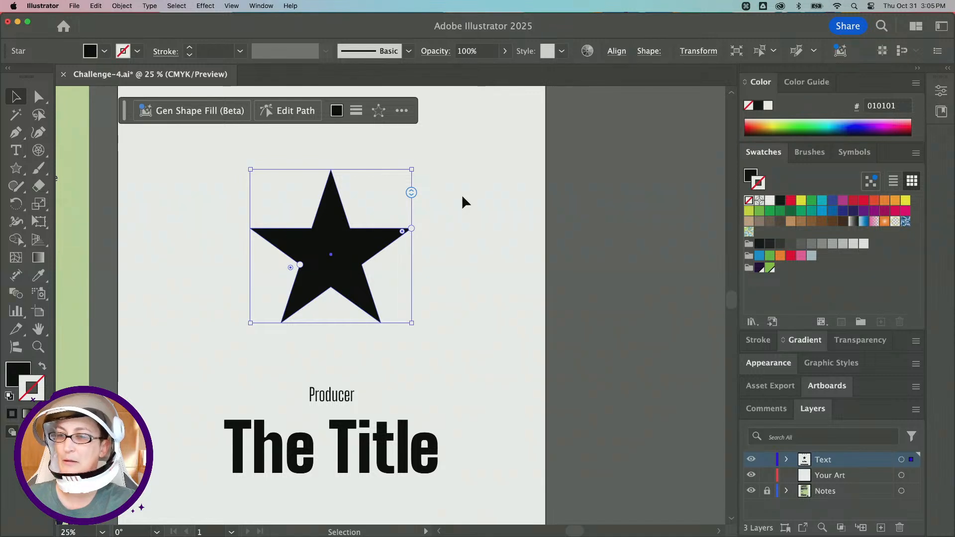
Swap the star's fill and stroke so it becomes an outline, then deselect it.
left_click(9, 398)
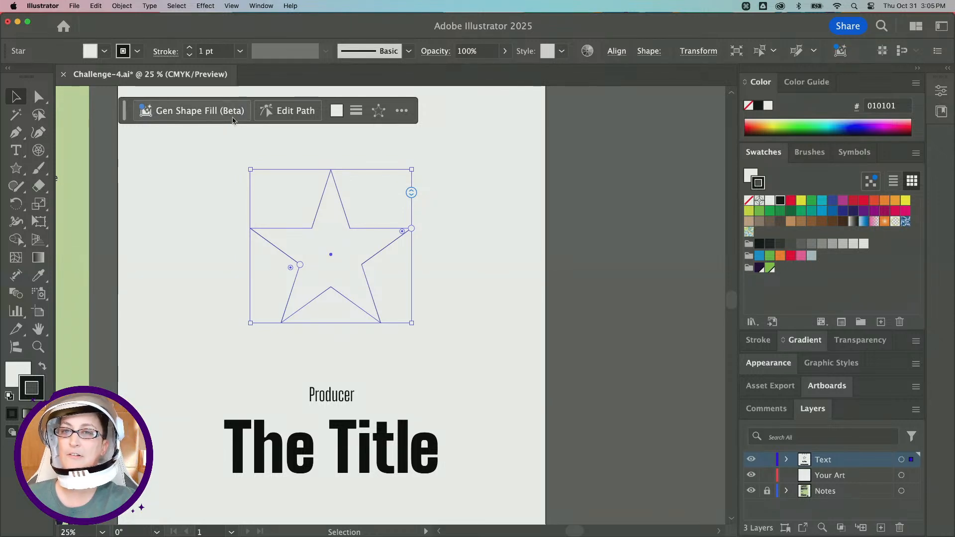
left_click(507, 236)
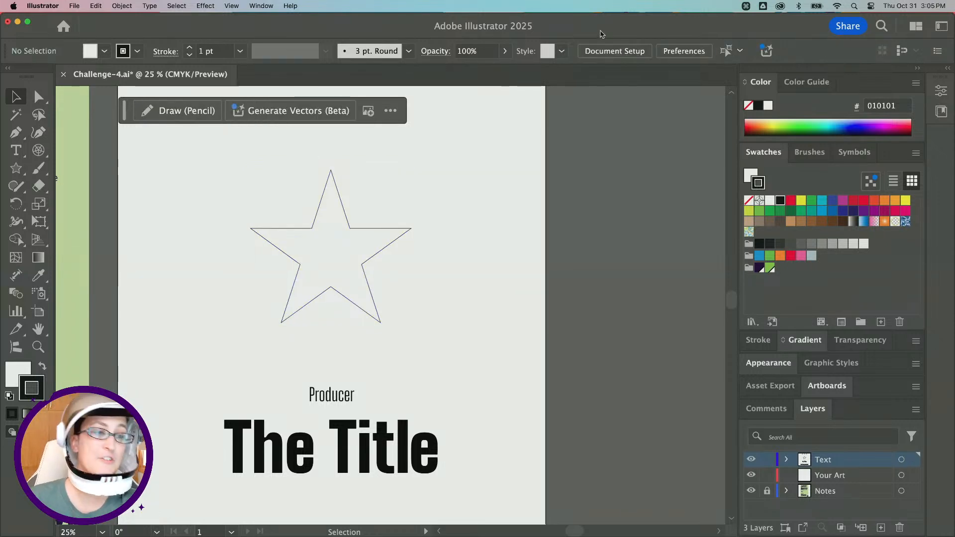
Try rounding all of the star's corners with the Direct Selection tool's corner widgets, then undo it.
left_click(337, 246)
left_click(39, 96)
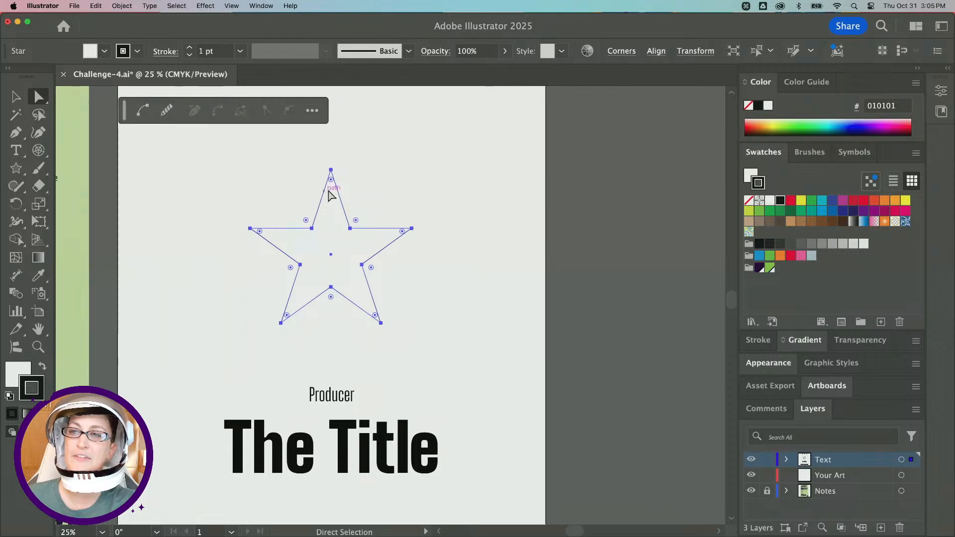
left_click_drag(331, 180, 363, 309)
left_click(485, 256)
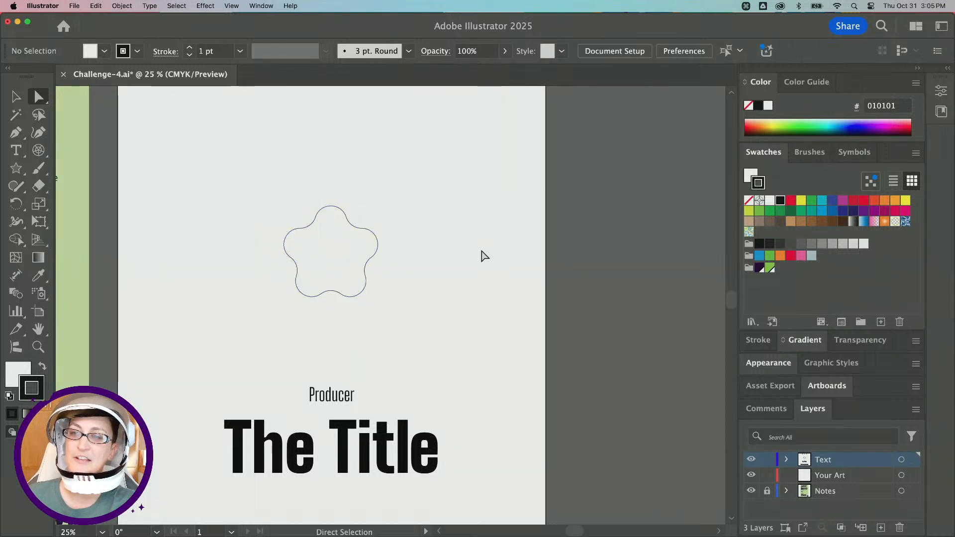
key("super+z")
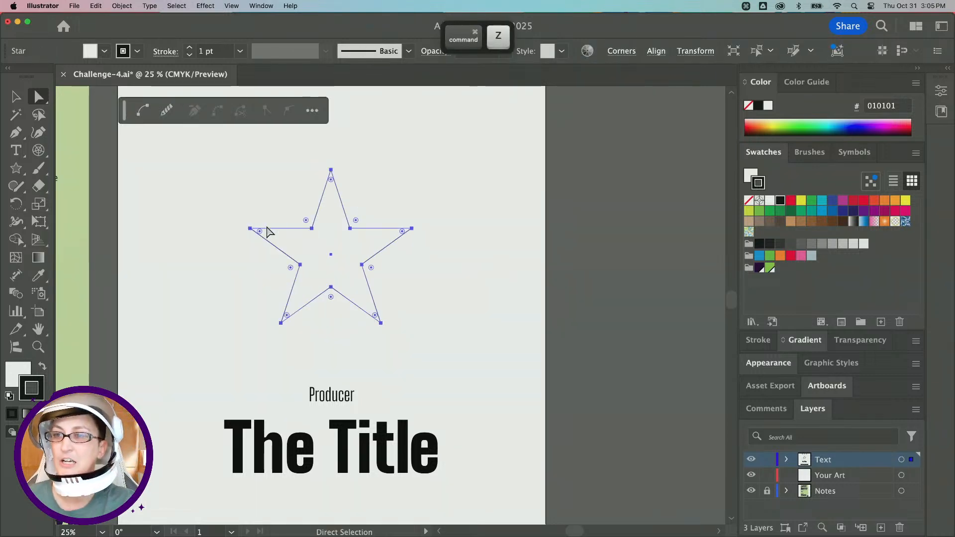
Try selecting the star's inner anchor points one by one with Direct Selection, then reselect the whole star.
left_click(312, 228)
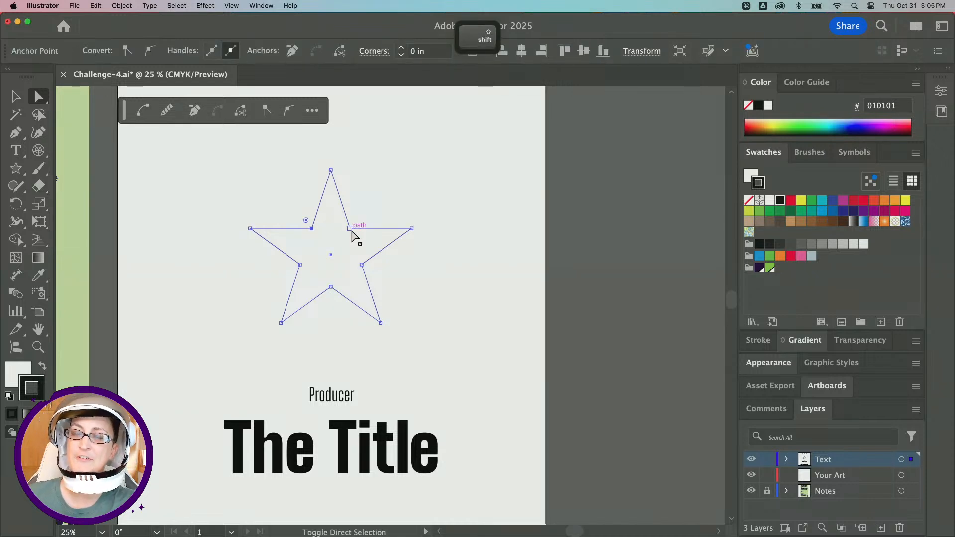
left_click(350, 229, "shift")
left_click(362, 265, "shift")
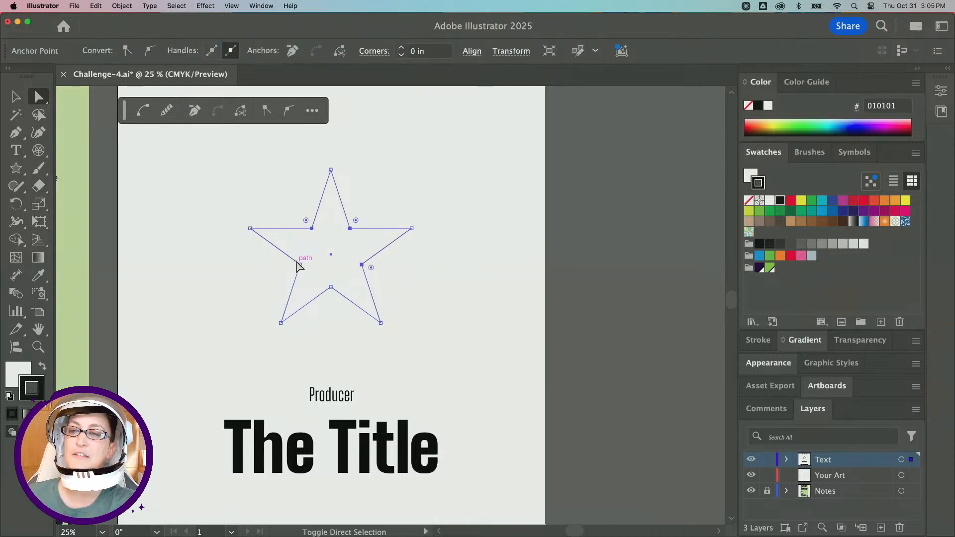
left_click(258, 284)
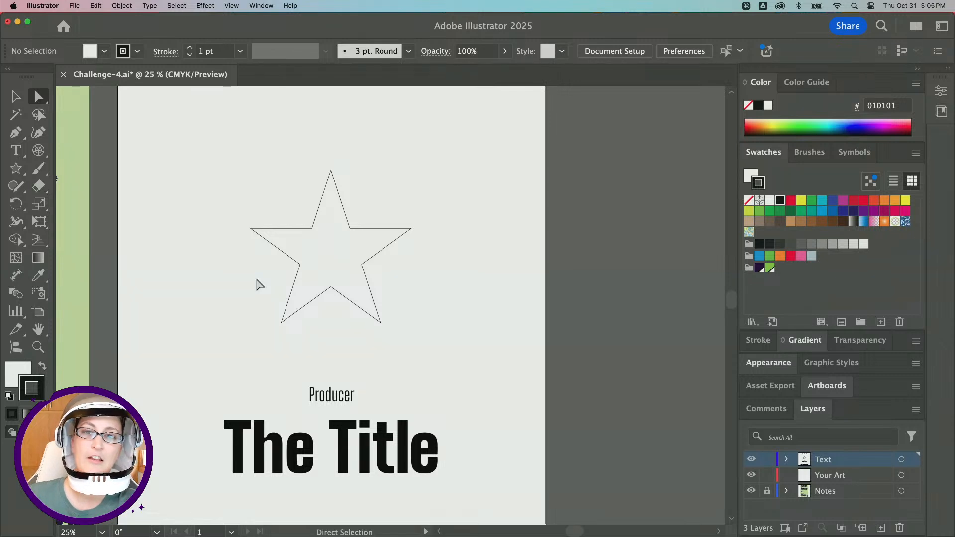
left_click(308, 281)
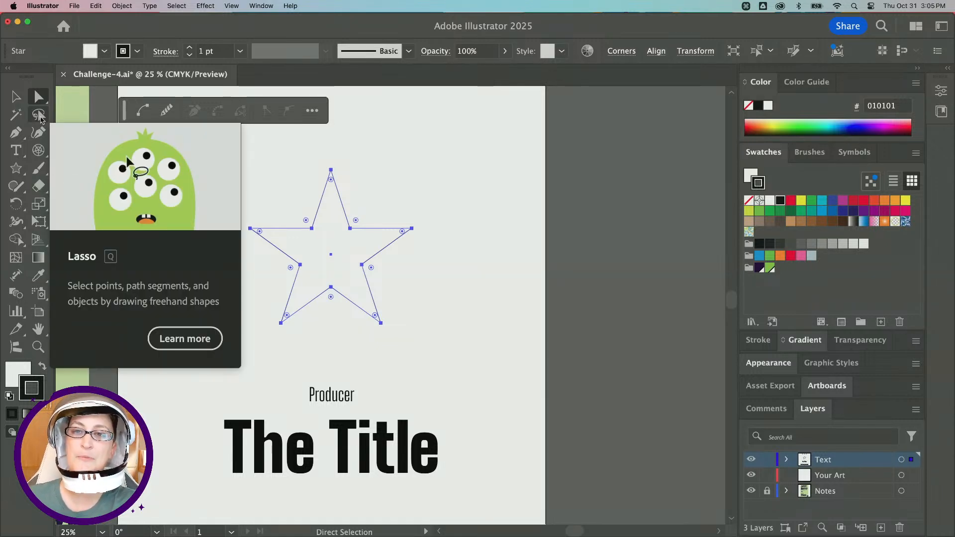
Lasso-select the star's five inner anchor points and round them by dragging their corner widget outward.
left_click(39, 118)
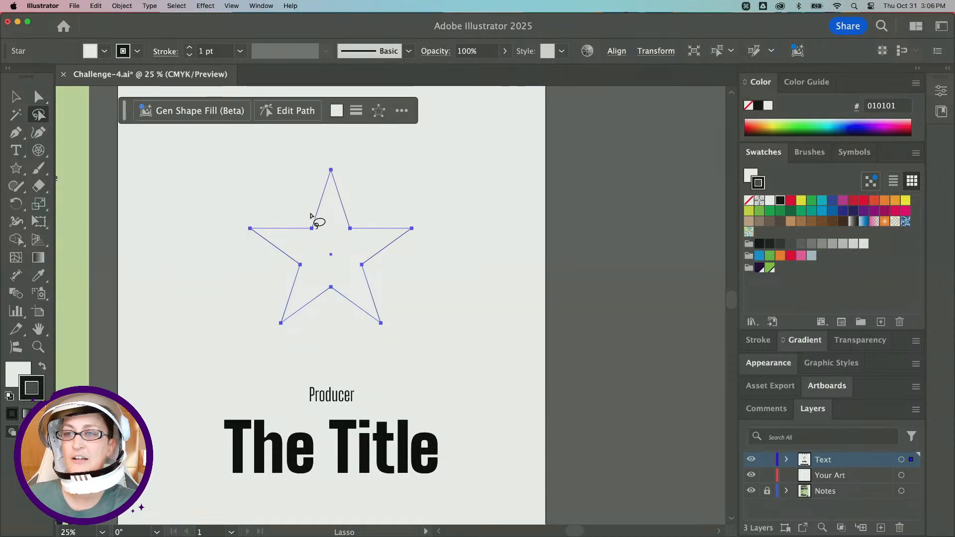
mouse_move(307, 207)
left_mouse_down()
mouse_move(286, 229)
mouse_move(278, 273)
mouse_move(322, 300)
mouse_move(363, 298)
mouse_move(378, 286)
mouse_move(384, 242)
mouse_move(363, 216)
mouse_move(309, 207)
left_mouse_up()
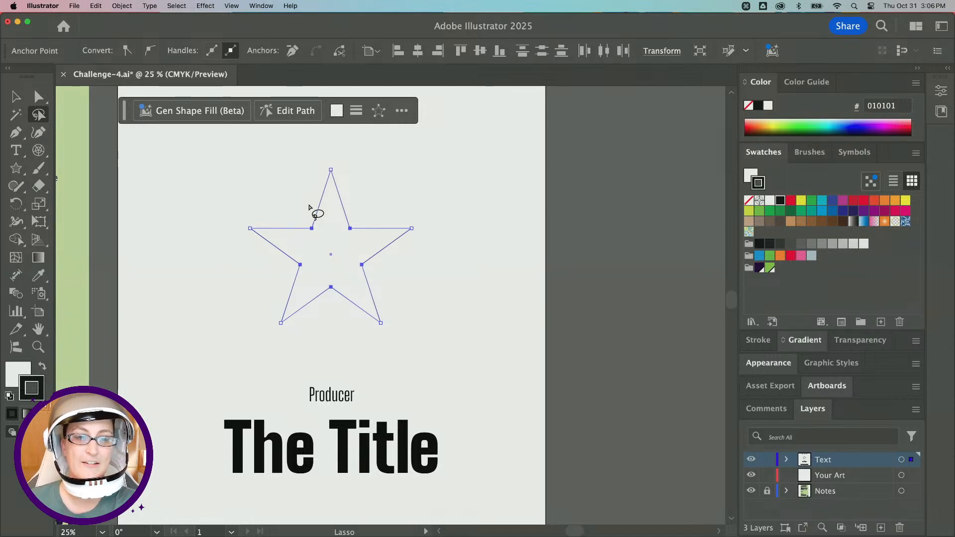
scroll(309, 207, "right", 2)
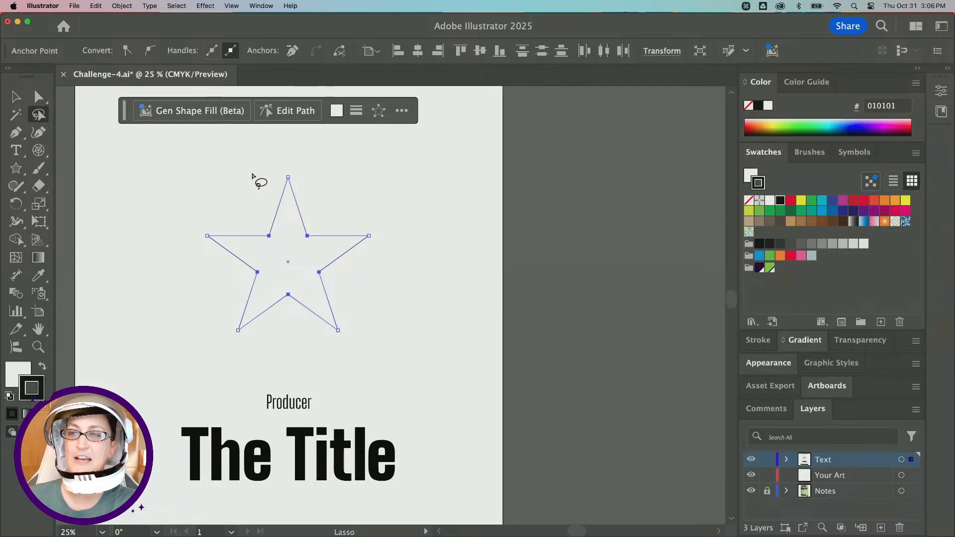
mouse_move(252, 171)
left_mouse_down()
mouse_move(327, 203)
mouse_move(300, 212)
mouse_move(296, 228)
mouse_move(343, 270)
mouse_move(328, 283)
mouse_move(303, 280)
mouse_move(306, 299)
mouse_move(293, 316)
mouse_move(277, 274)
mouse_move(268, 280)
mouse_move(266, 322)
mouse_move(222, 339)
mouse_move(226, 298)
mouse_move(263, 274)
mouse_move(277, 226)
mouse_move(282, 239)
mouse_move(251, 172)
left_mouse_up()
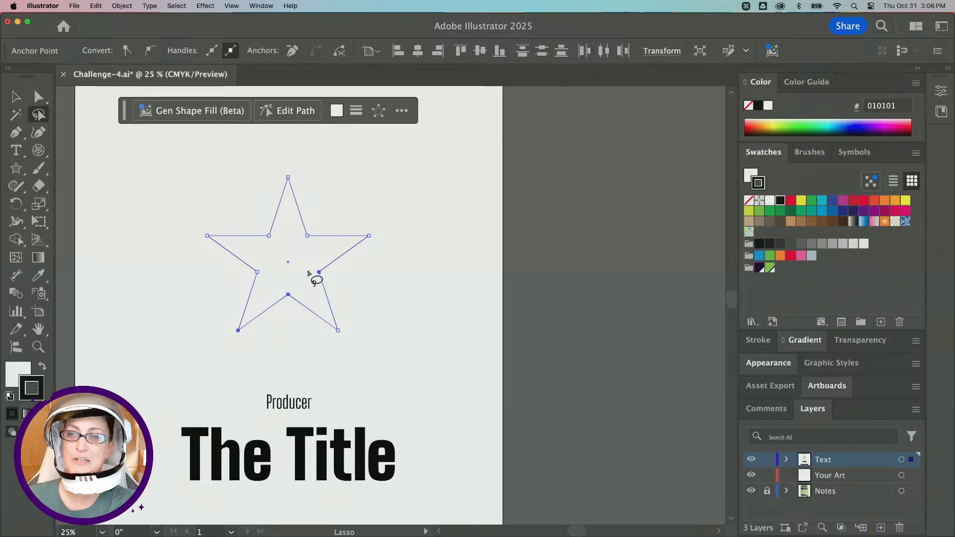
mouse_move(257, 220)
left_mouse_down()
mouse_move(240, 239)
mouse_move(244, 292)
mouse_move(296, 309)
mouse_move(324, 300)
mouse_move(339, 256)
mouse_move(328, 236)
mouse_move(261, 221)
left_mouse_up()
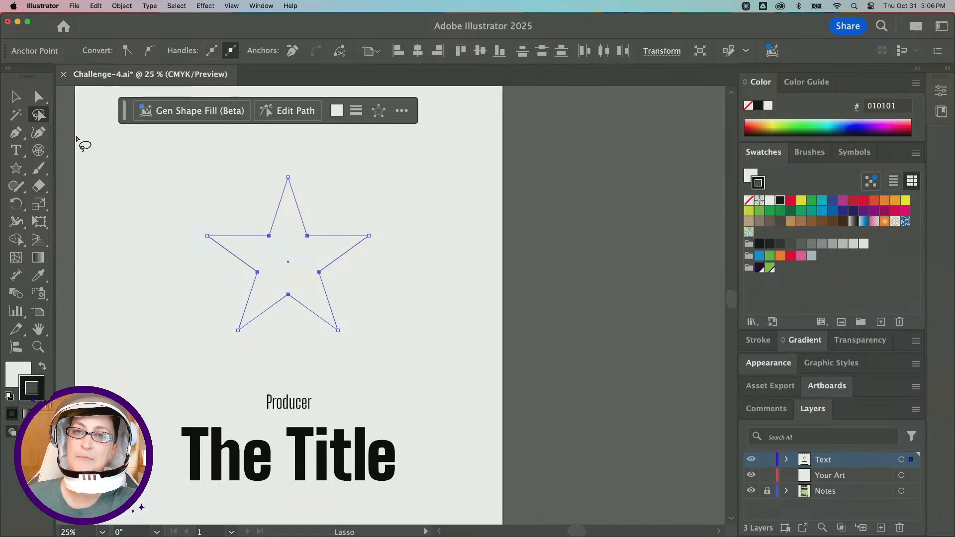
left_click(38, 96)
key("alt")
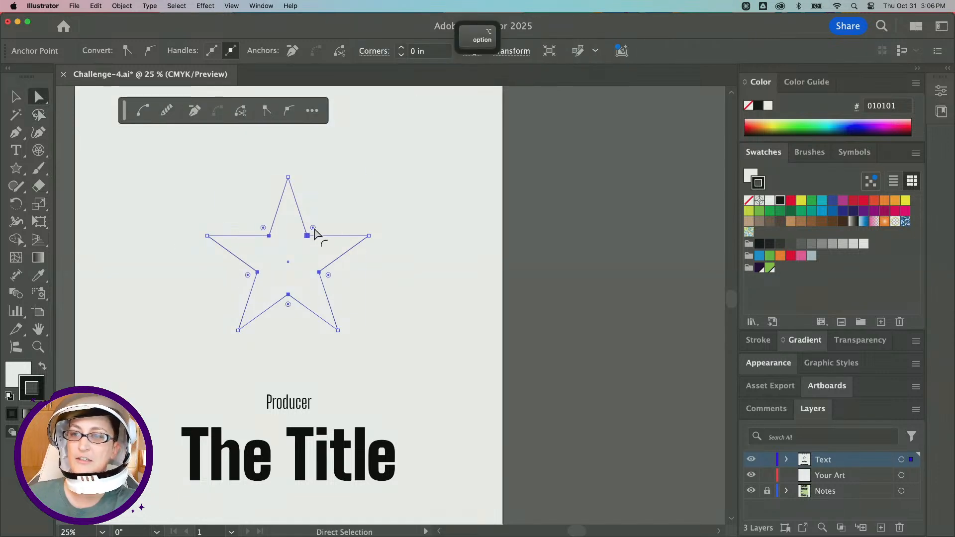
key("super")
scroll(314, 227, "up", 5)
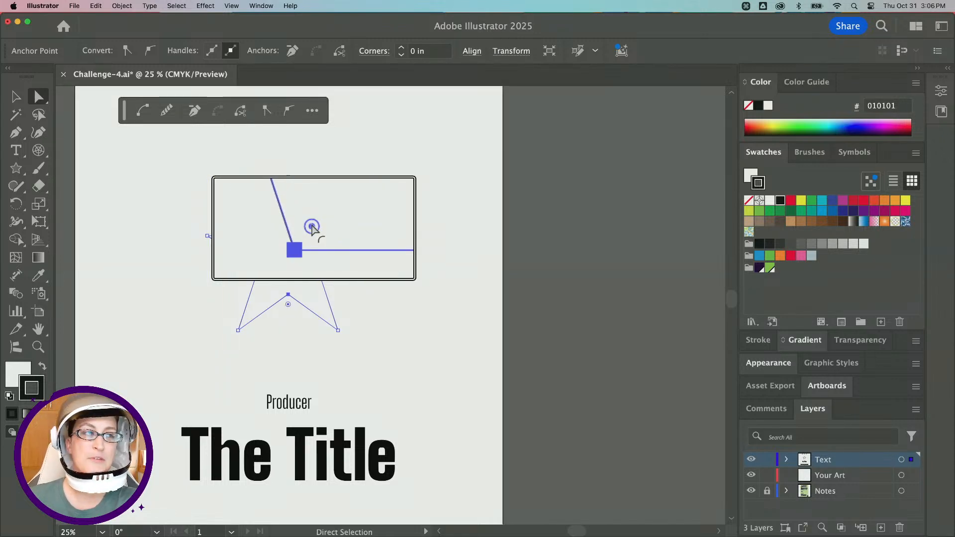
scroll(314, 228, "down", 5)
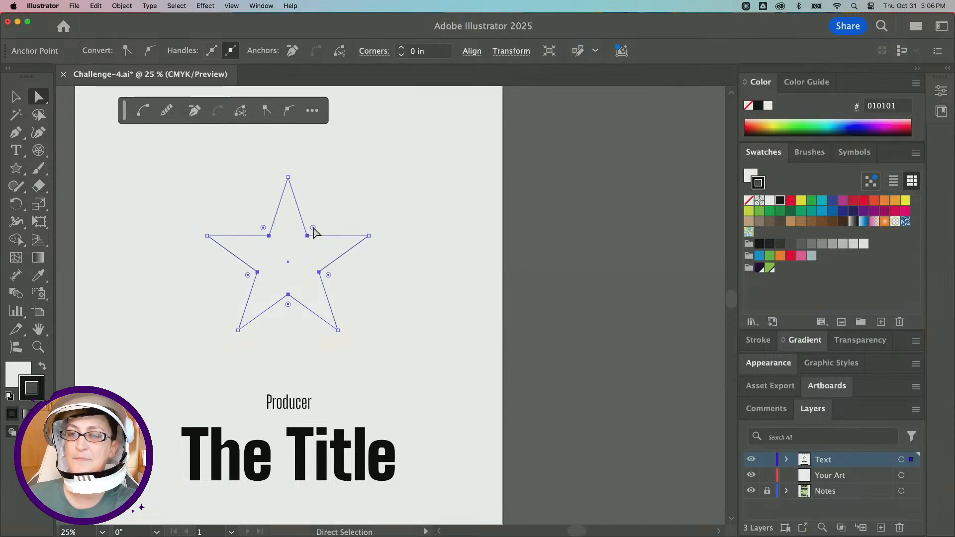
left_click_drag(313, 228, 431, 189)
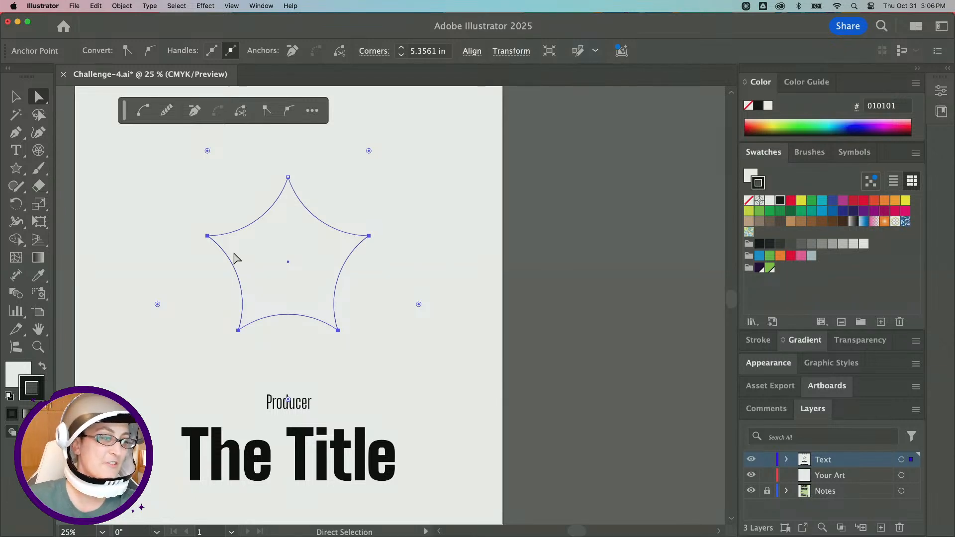
Switch to the Selection tool, select the star, and increase it to eight points with its on-canvas widget.
left_click(15, 98)
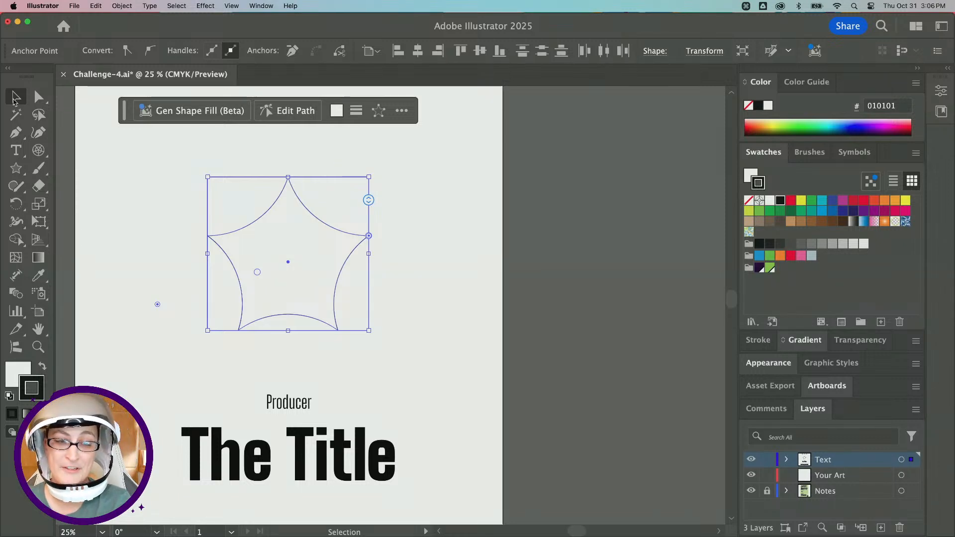
scroll(201, 212, "left", 3)
left_click(199, 227)
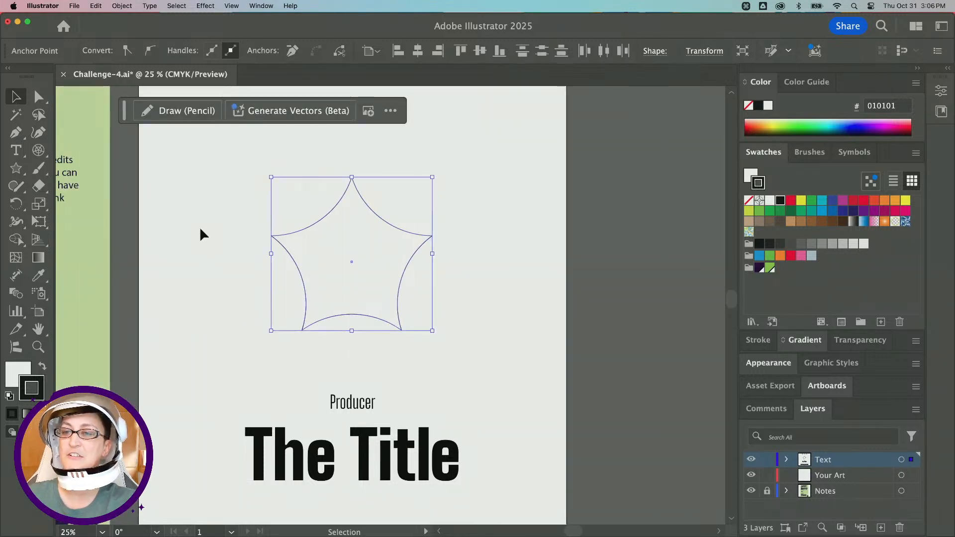
left_click(347, 274, "alt")
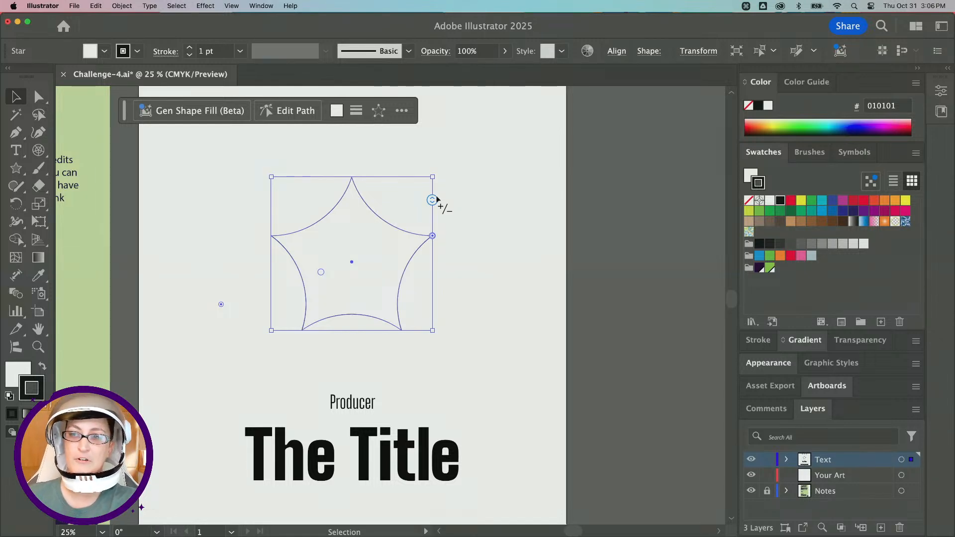
left_click_drag(432, 201, 434, 229)
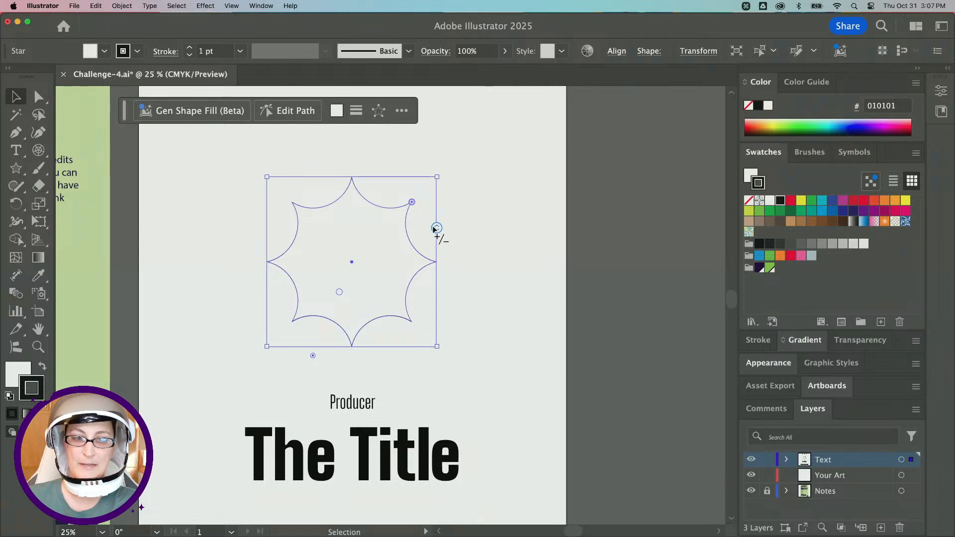
Set the star's fill to none and deselect it.
key("alt")
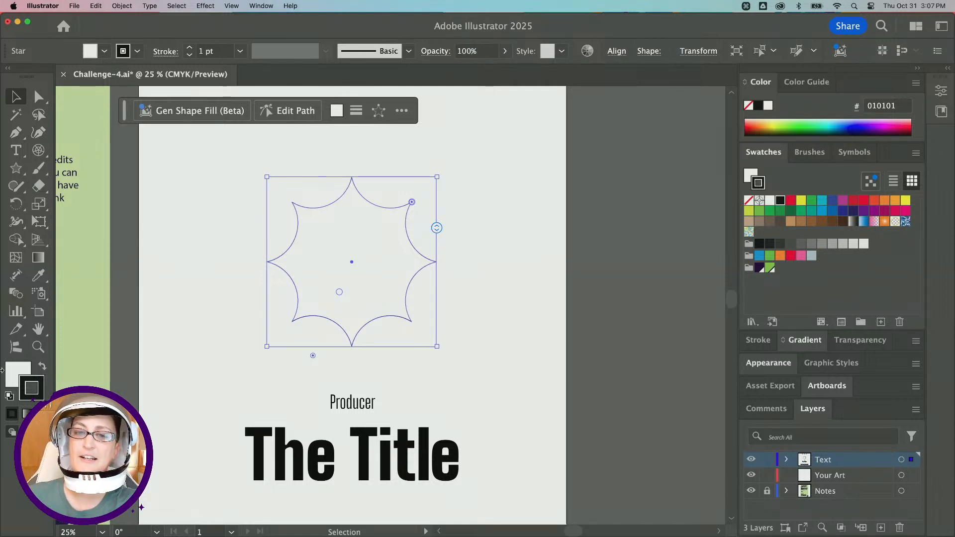
left_click(13, 376)
key("slash")
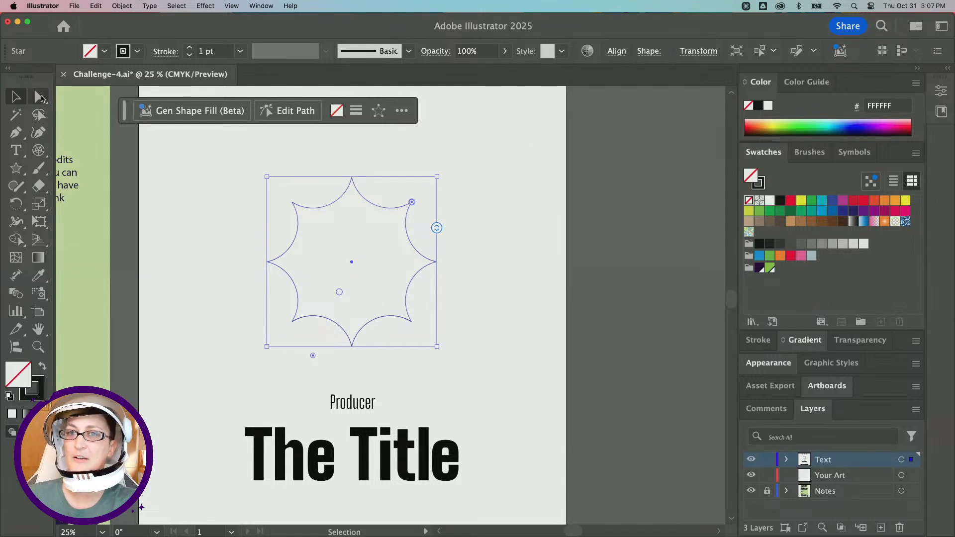
left_click(141, 183)
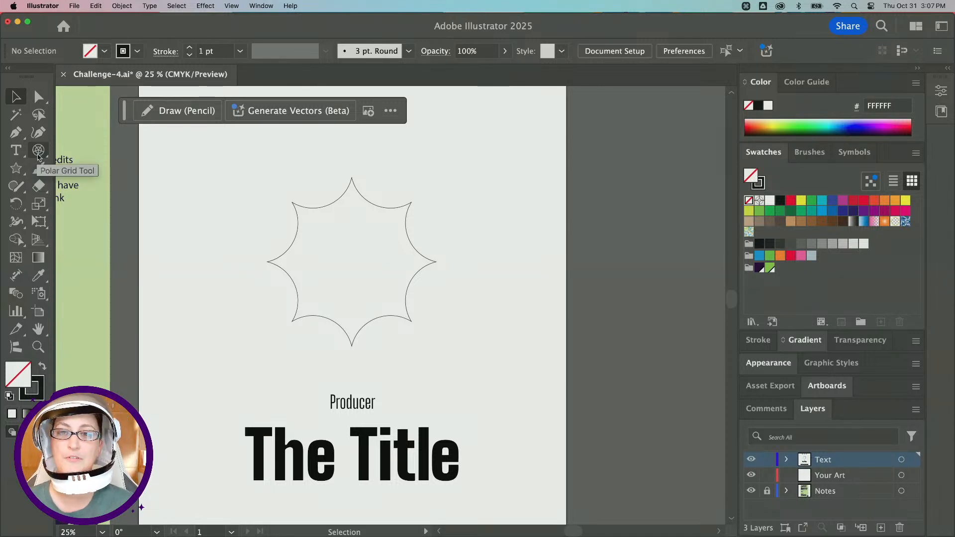
Choose the Polar Grid tool from the line tools.
left_click_drag(38, 157, 74, 152)
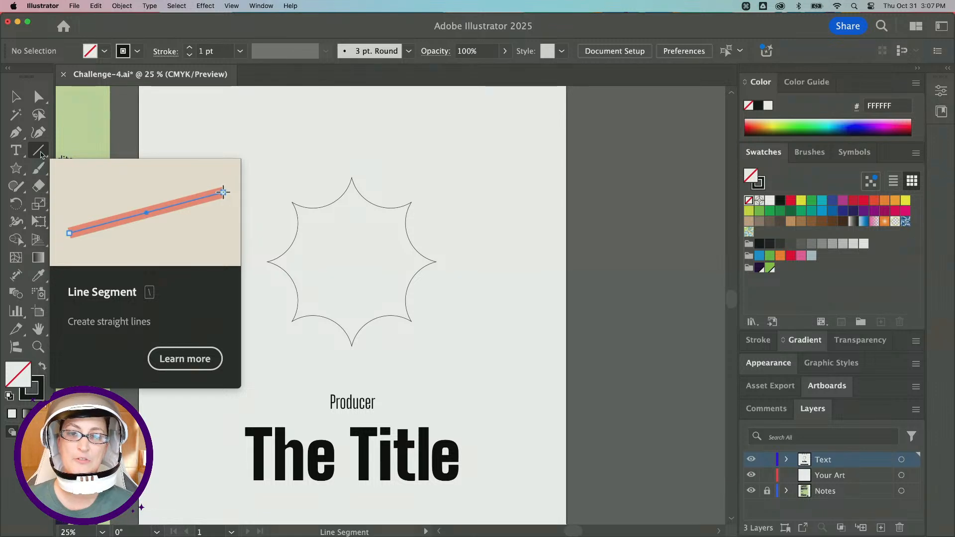
left_click(40, 151)
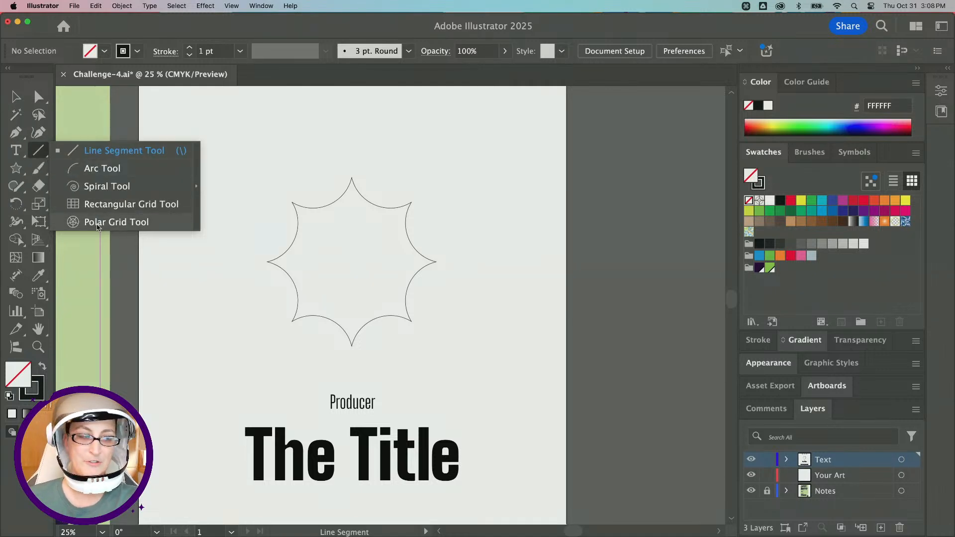
left_click(97, 222)
scroll(376, 183, "up", 2)
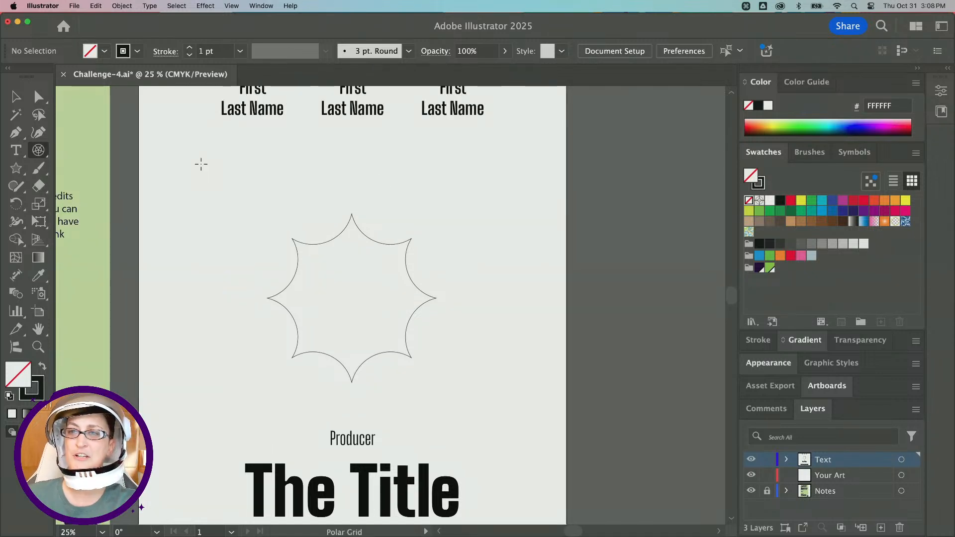
mouse_move(201, 164)
left_mouse_down()
mouse_move(331, 293)
mouse_move(337, 320)
mouse_move(435, 398)
mouse_move(463, 378)
mouse_move(425, 370)
mouse_move(362, 292)
mouse_move(299, 277)
mouse_move(486, 390)
mouse_move(318, 305)
mouse_move(423, 319)
mouse_move(445, 333)
mouse_move(324, 273)
mouse_move(216, 193)
mouse_move(252, 205)
left_mouse_up()
key("Up")
key("Up")
key("Up")
key("Up")
key("Down")
key("Down")
key("Down")
key("Down")
key("Up")
key("Up")
key("Down")
key("Up")
key("Up")
key("Right")
key("Right")
key("Right")
key("Right")
key("Left")
key("Left")
key("Left")
key("Left")
key("Up")
key("Up")
key("Up")
key("Down")
key("Left")
key("Left")
key("Right")
key("Right")
key("Left")
key("Left")
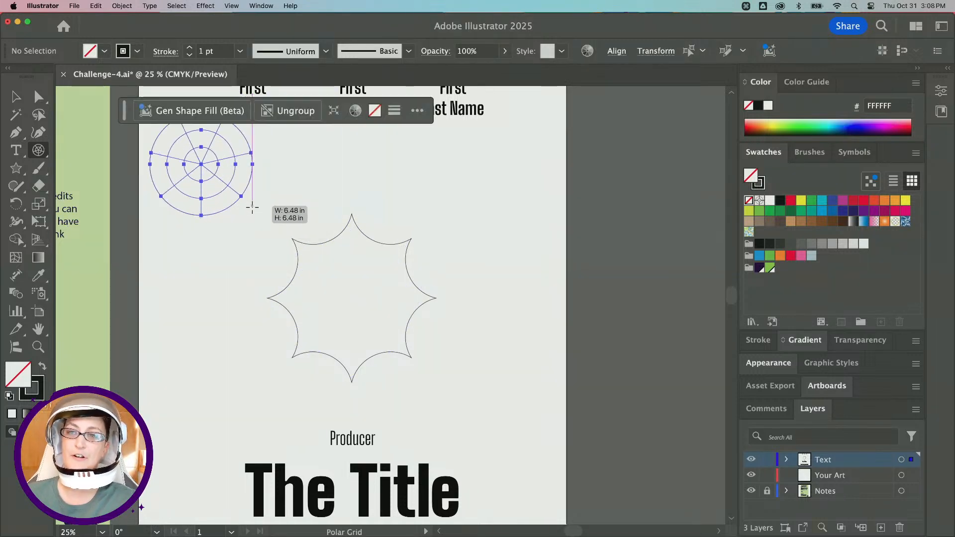
key("BackSpace")
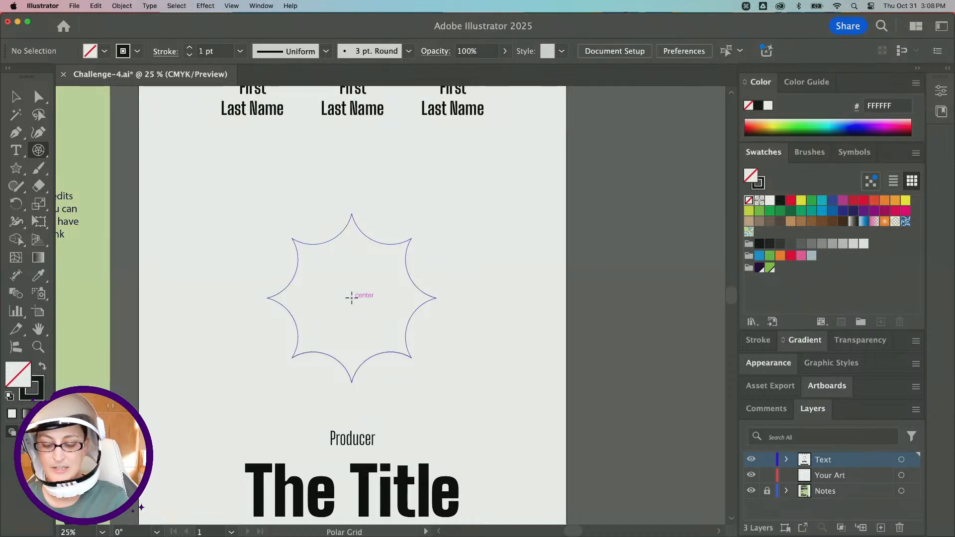
Try drawing a polar grid out from the star's center, then undo it.
mouse_move(352, 298)
left_mouse_down()
mouse_move(386, 293)
mouse_move(462, 229)
mouse_move(419, 259)
mouse_move(503, 229)
mouse_move(487, 243)
left_mouse_up()
key("super+z")
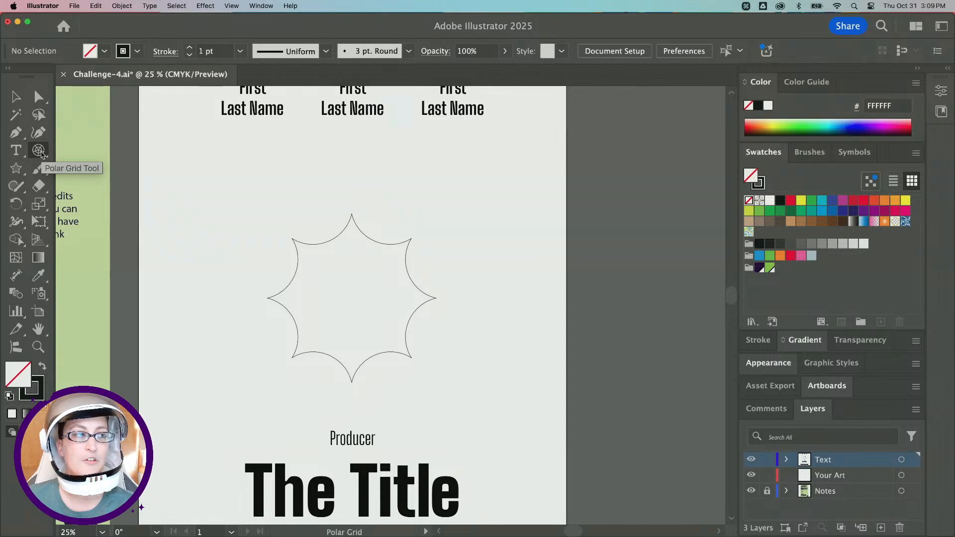
Set the Polar Grid tool to 0 concentric and 8 radial dividers, then draw a grid from the star's center matching its width.
double_click(39, 151)
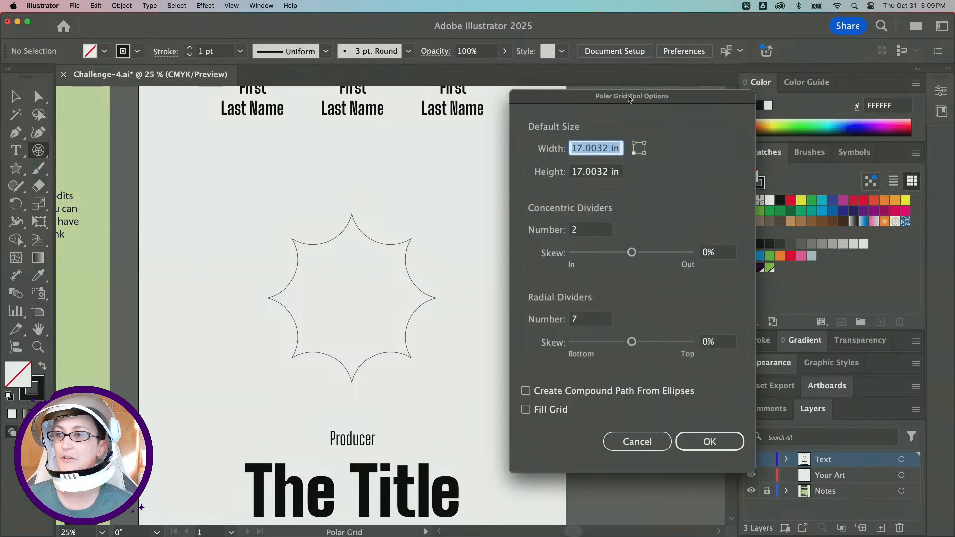
left_click_drag(629, 102, 510, 71)
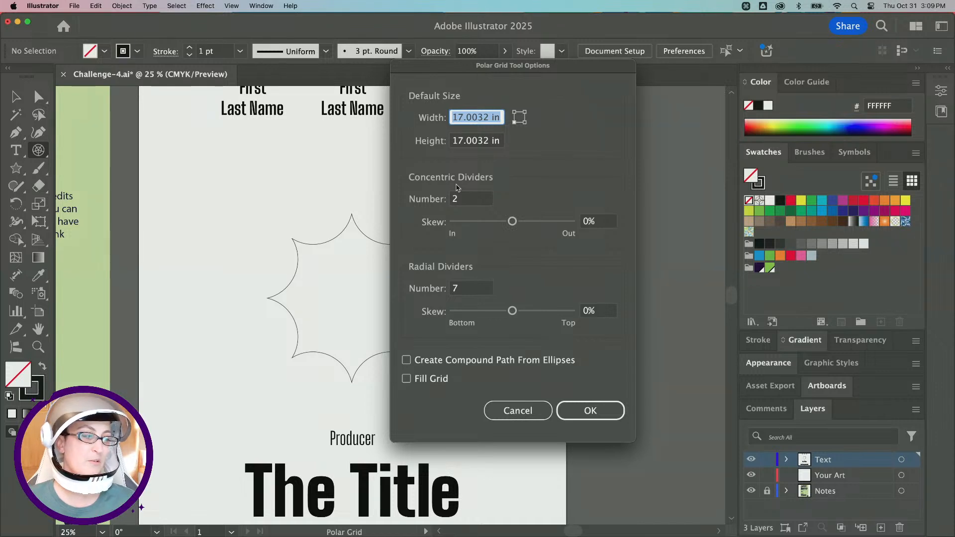
left_click(465, 199)
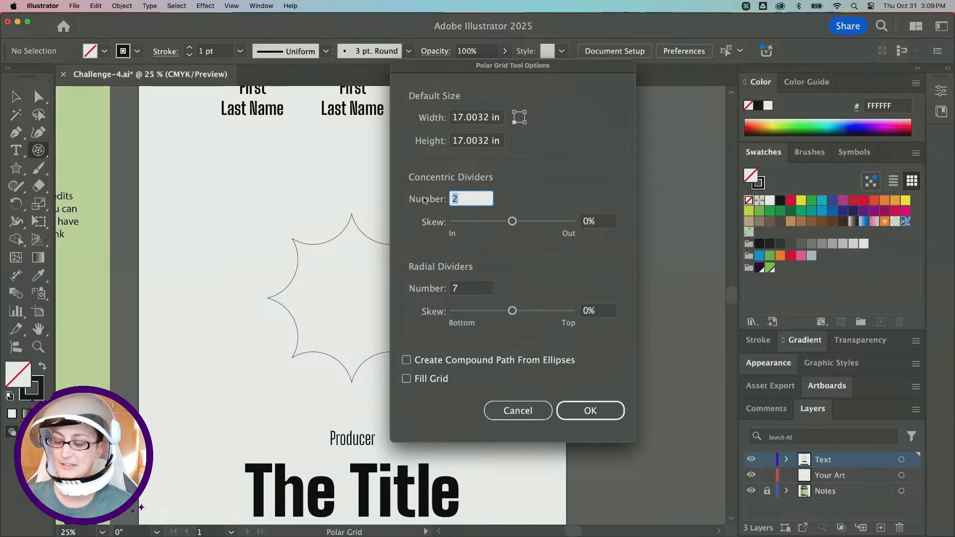
type("0")
key("Tab")
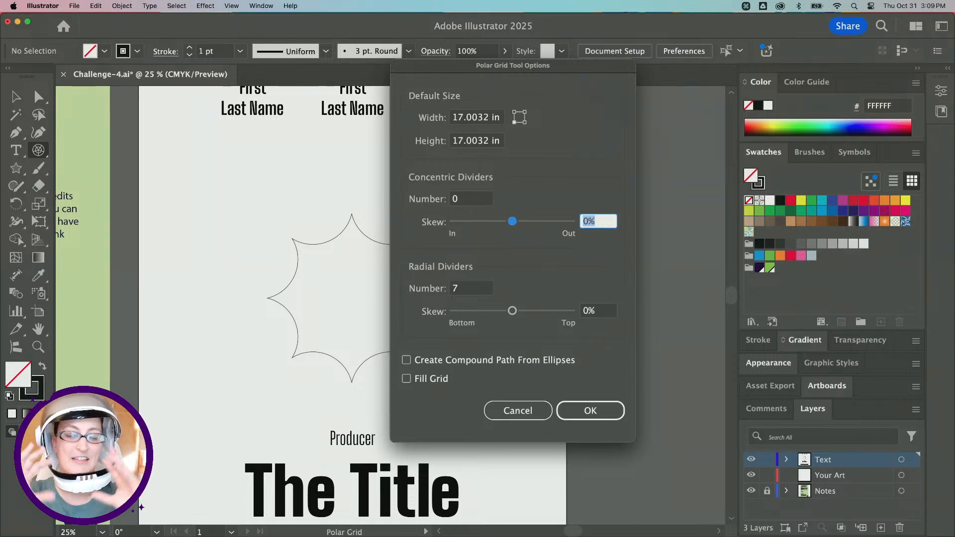
left_click(467, 288)
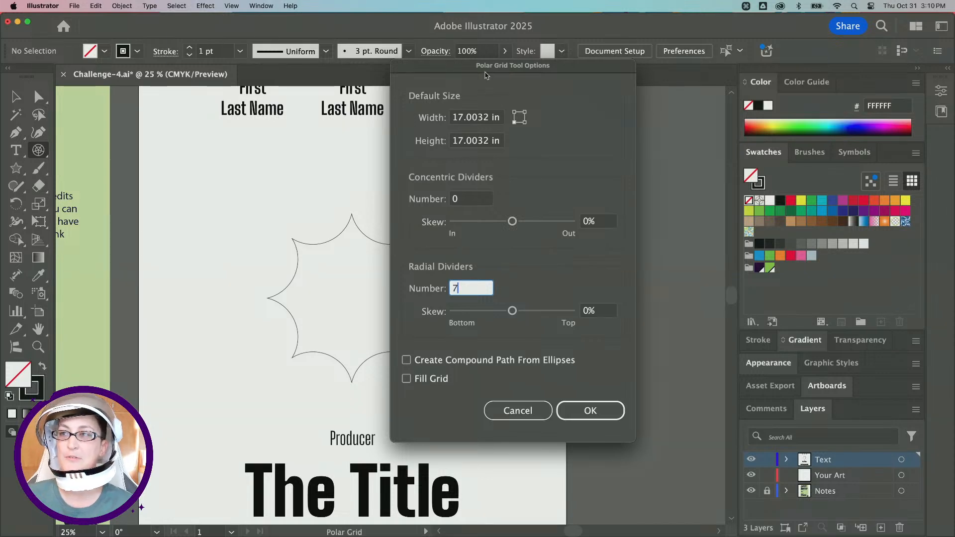
left_click_drag(486, 74, 605, 76)
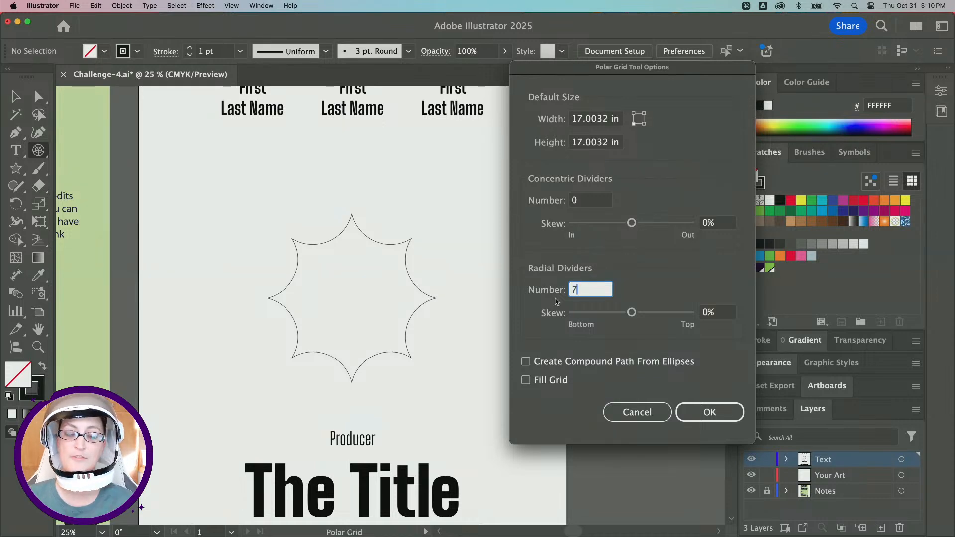
key("BackSpace")
type("8")
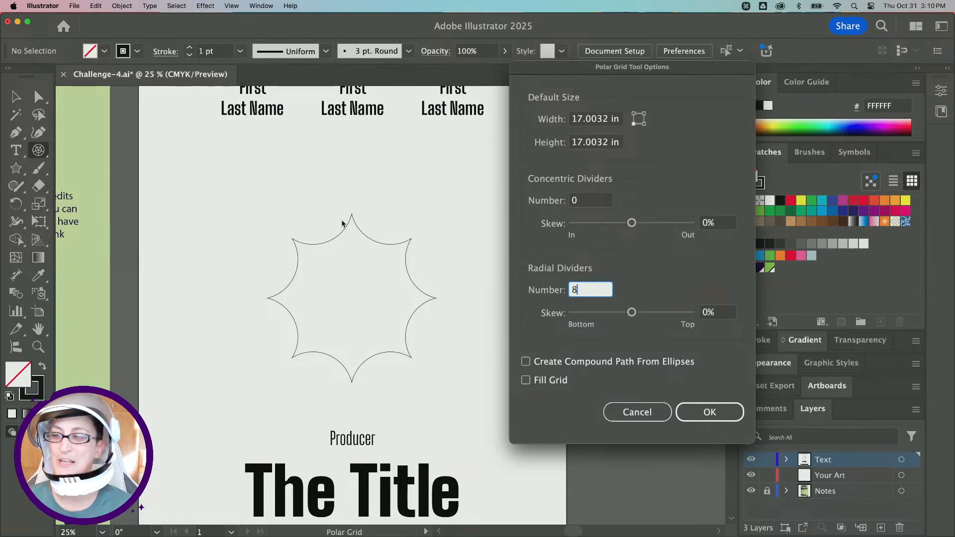
left_click(695, 409)
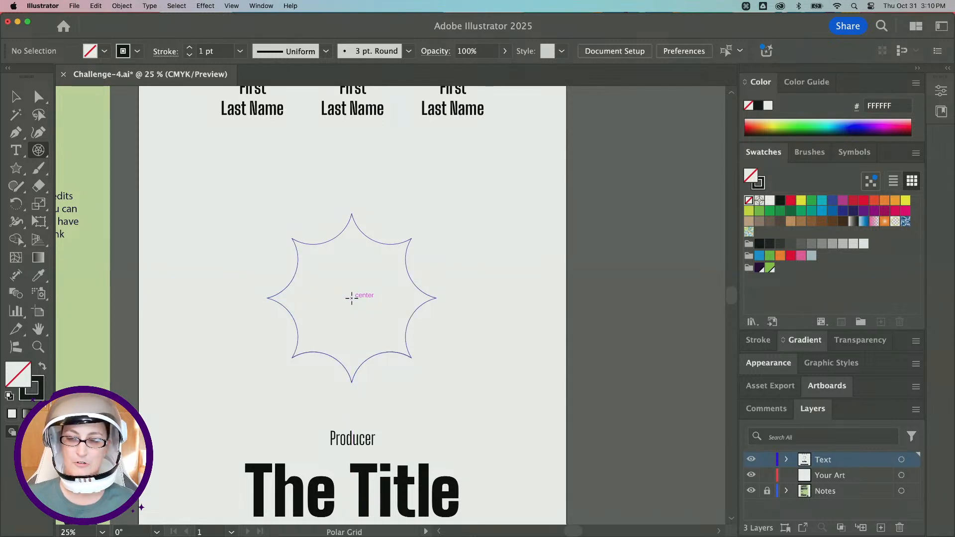
left_click_drag(352, 298, 453, 249)
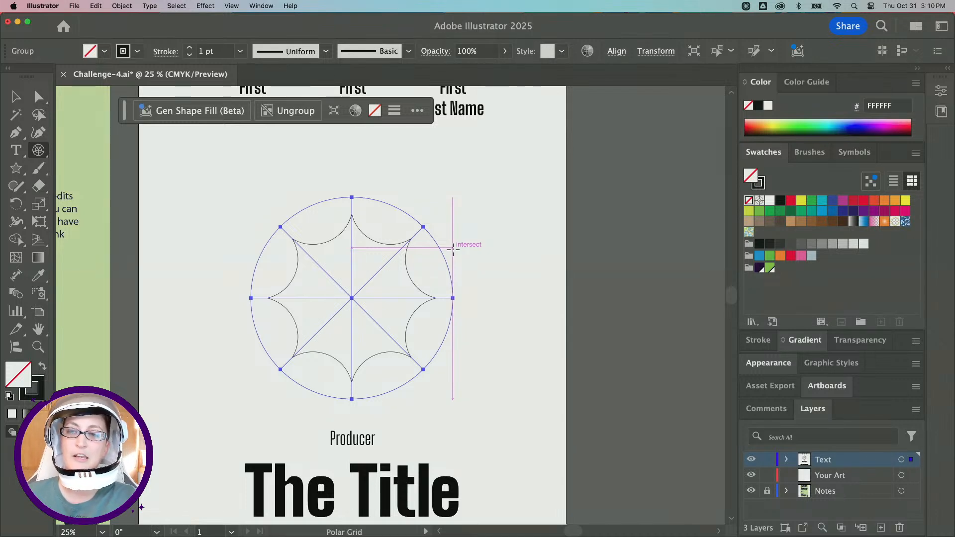
Select both the star and the polar grid together.
key("v")
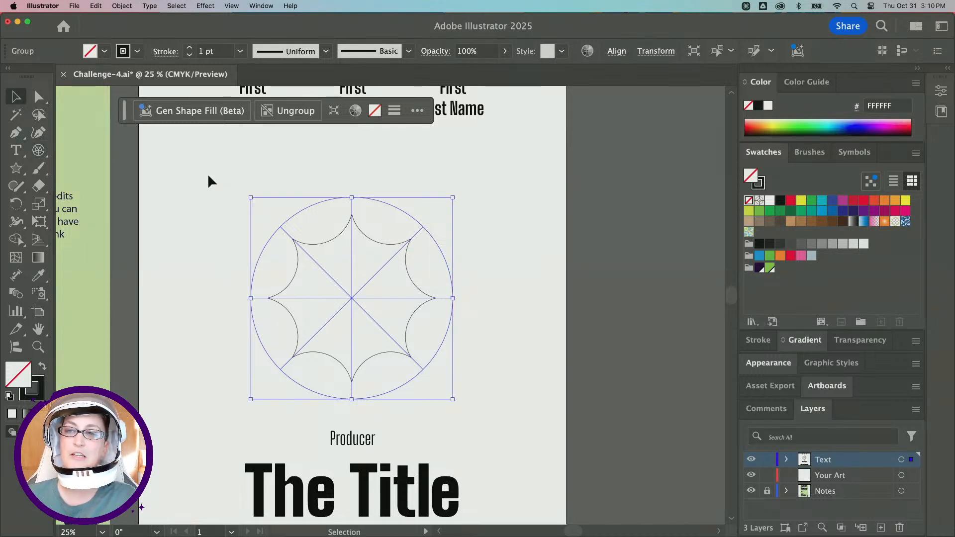
left_click(370, 235)
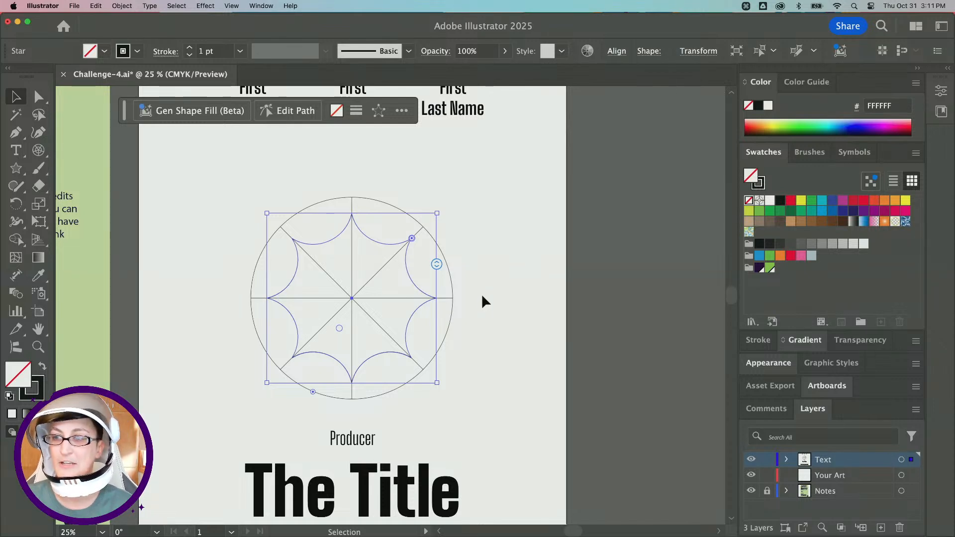
left_click_drag(482, 297, 403, 273)
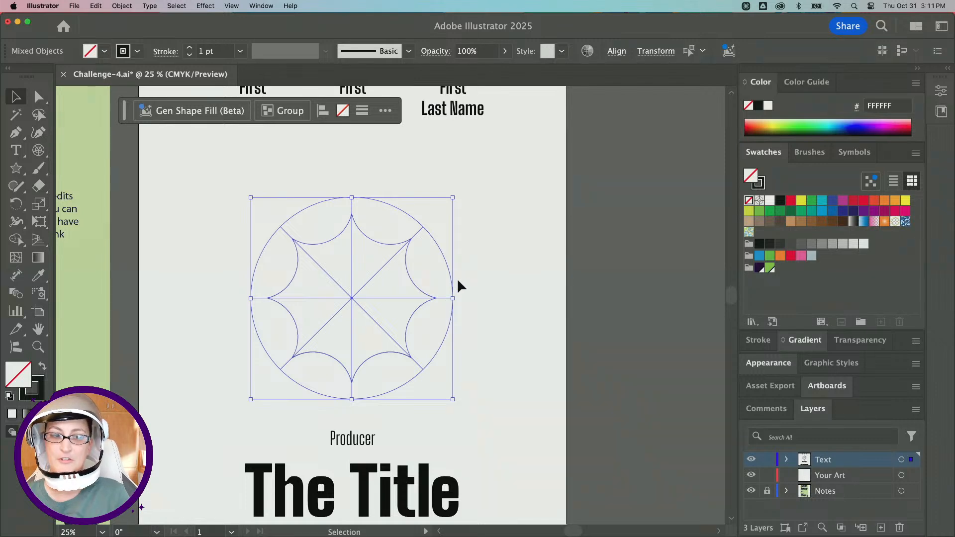
scroll(463, 288, "down", 2)
left_click(482, 306)
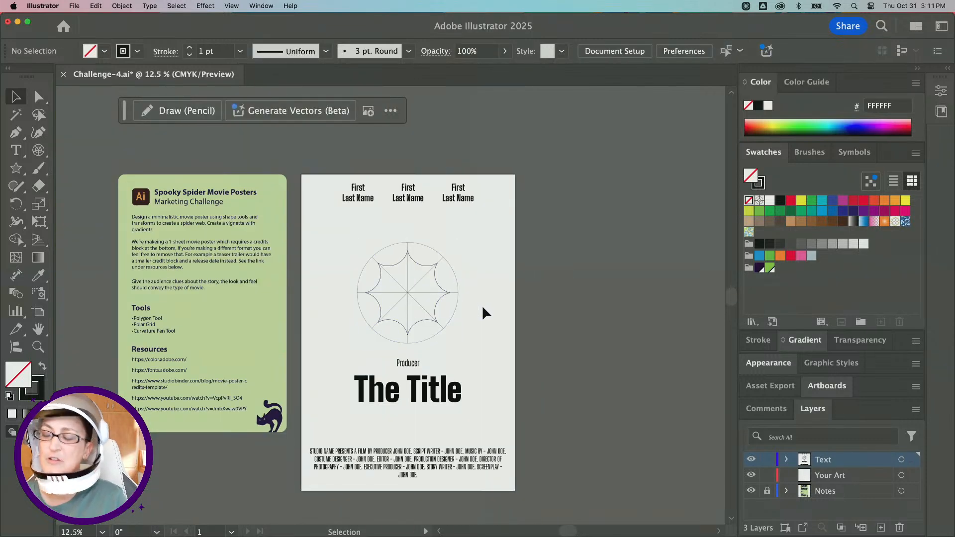
left_click_drag(482, 306, 399, 275)
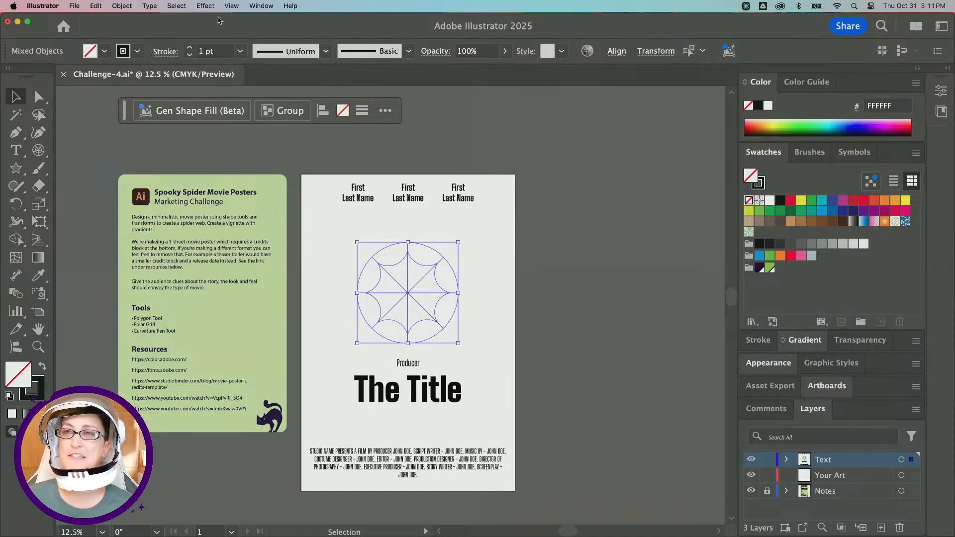
Open the Properties panel to reach the alignment options.
left_click(237, 6)
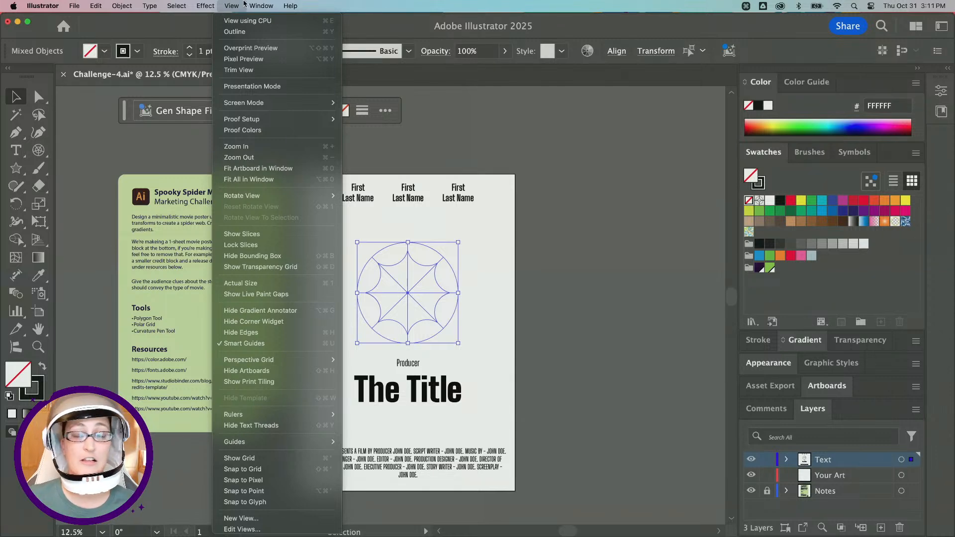
mouse_move(261, 5)
mouse_move(278, 58)
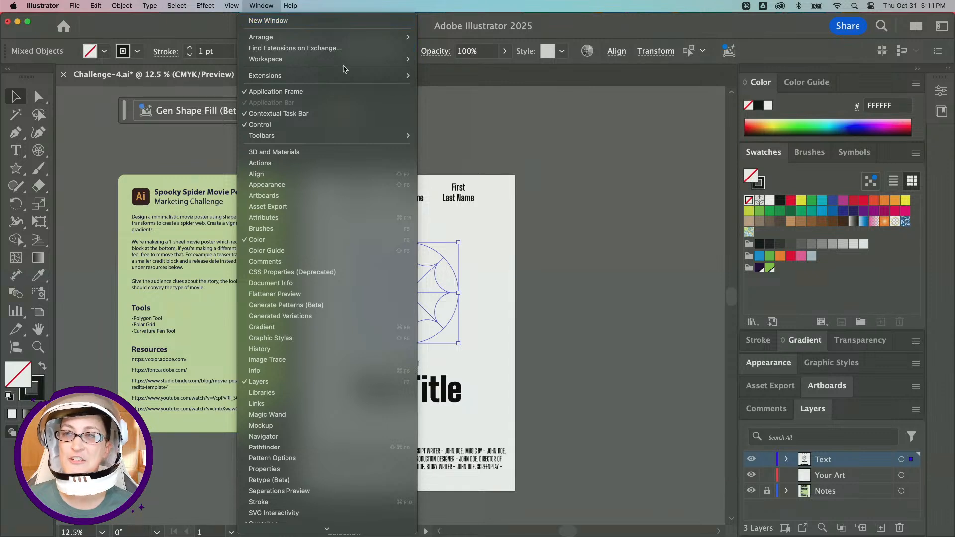
left_click(569, 3)
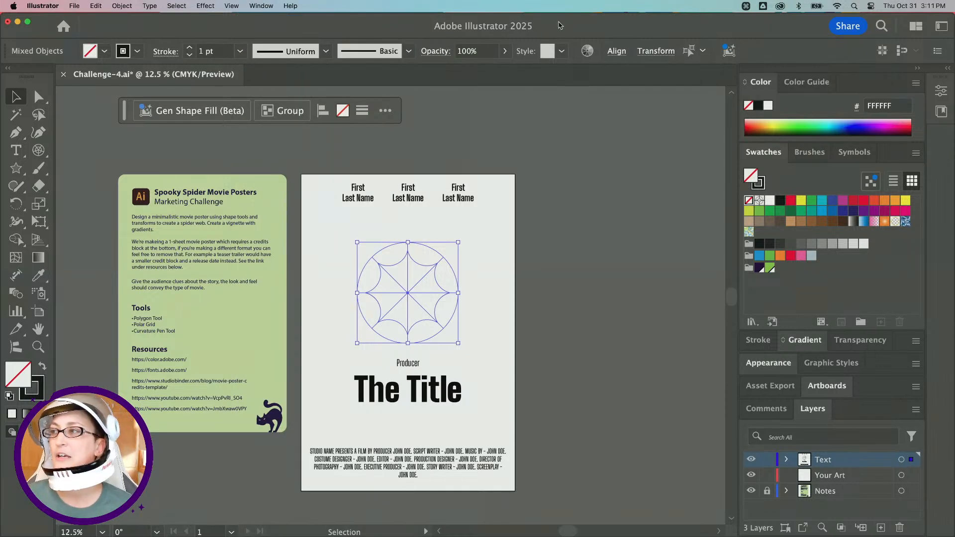
left_click(615, 53)
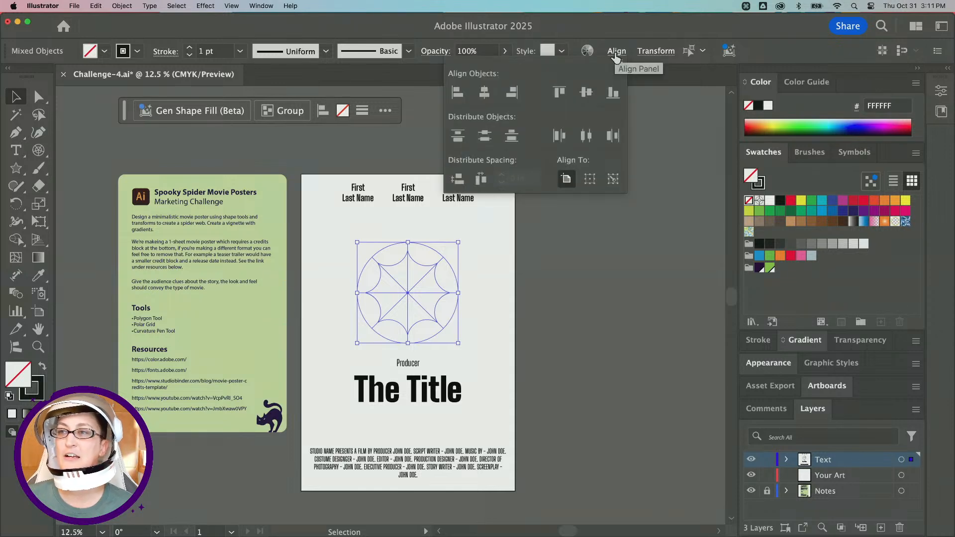
left_click(267, 8)
left_click(267, 8)
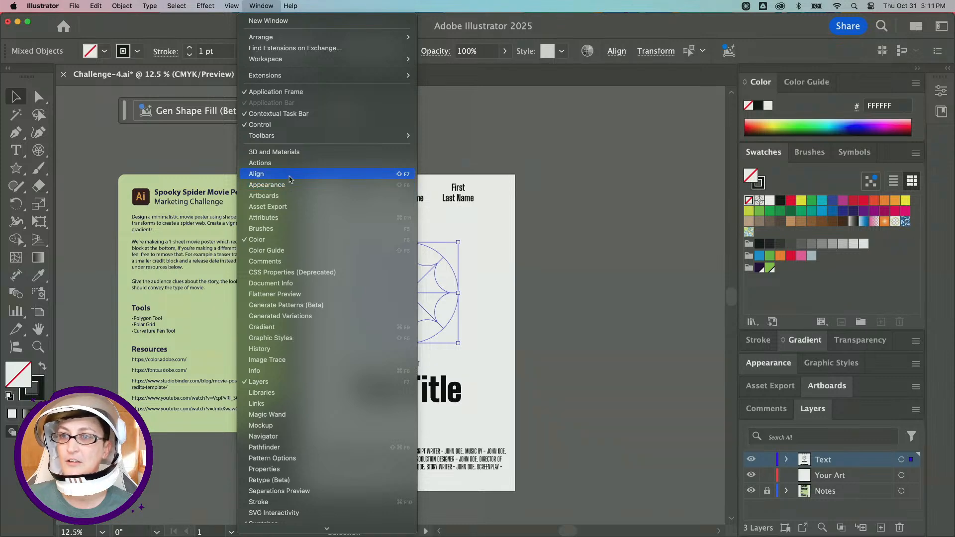
left_click(948, 94)
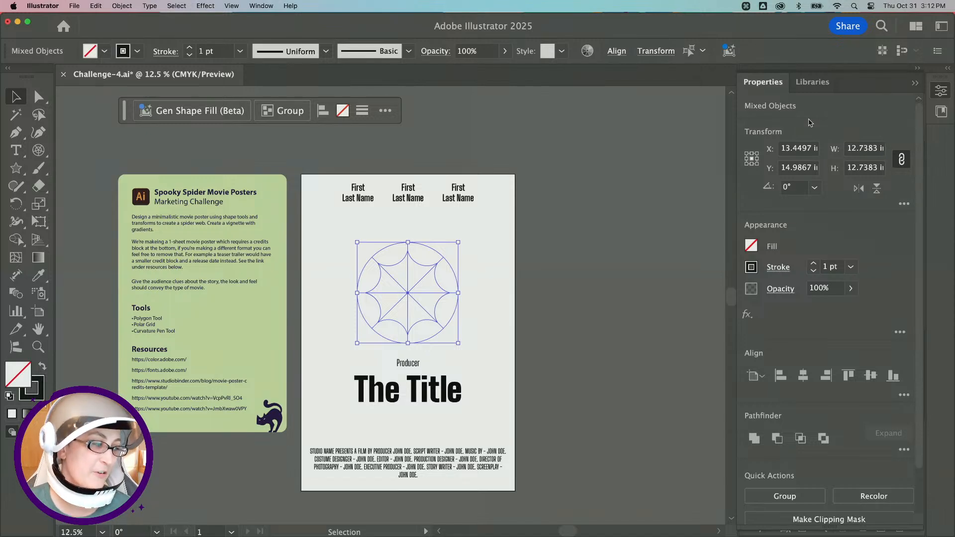
Align the star and grid to the artboard, centring them horizontally and vertically.
left_click(757, 378)
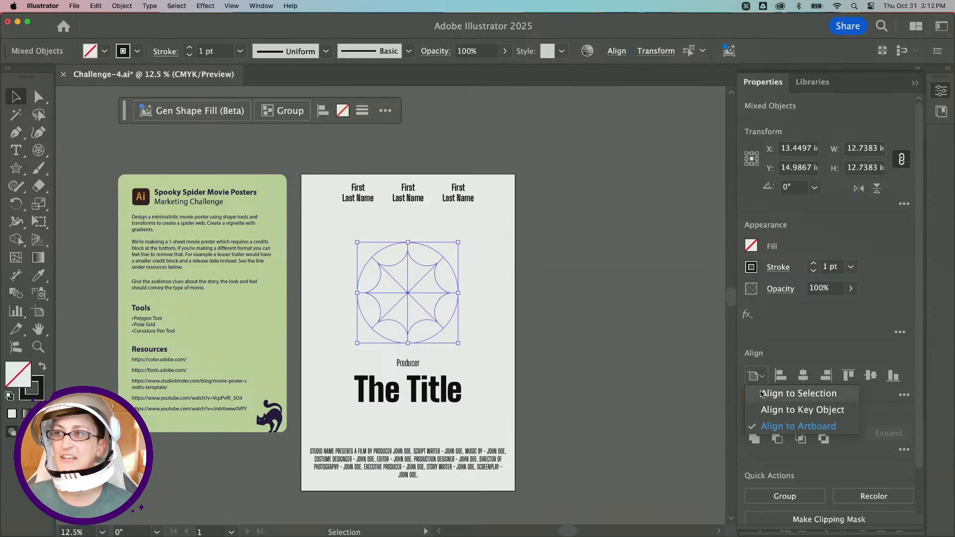
left_click(617, 52)
left_click(617, 52)
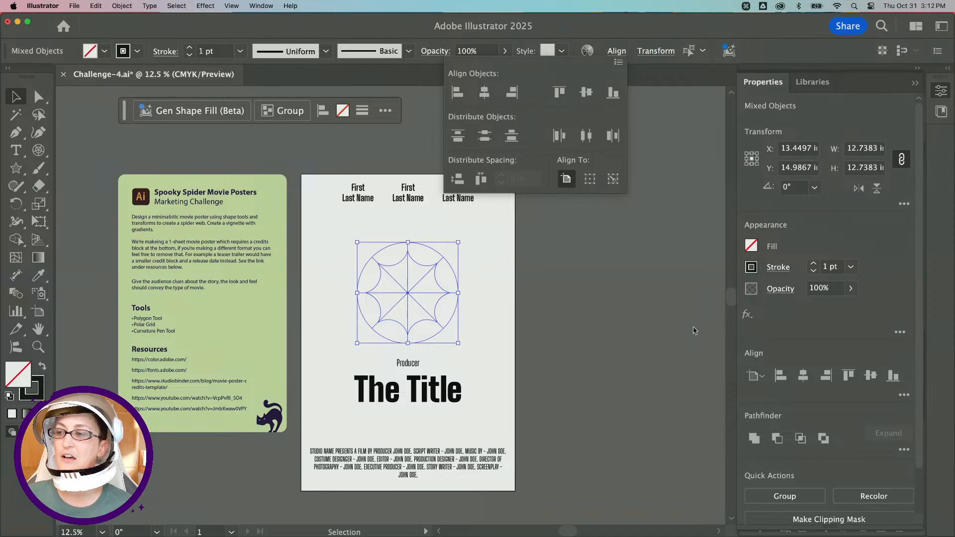
left_click(756, 377)
left_click(756, 376)
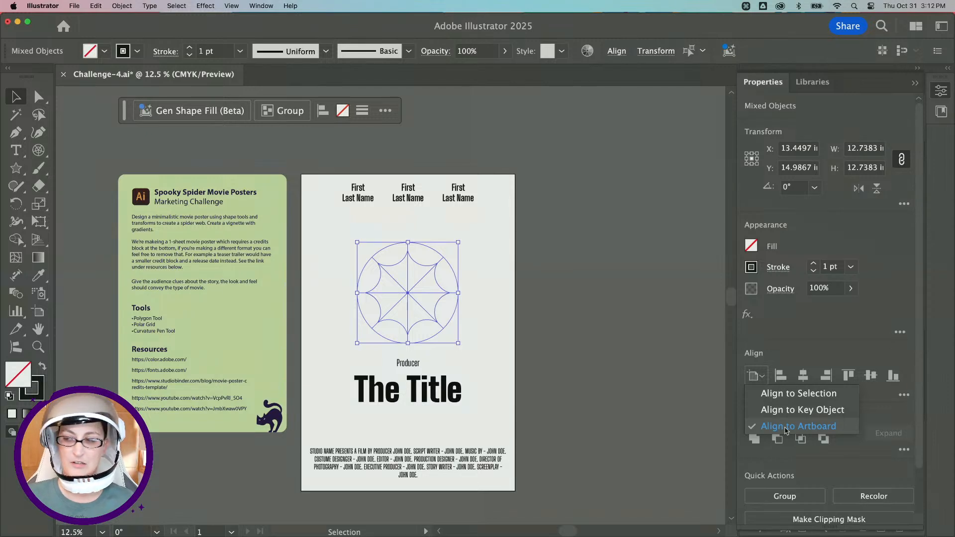
left_click(798, 394)
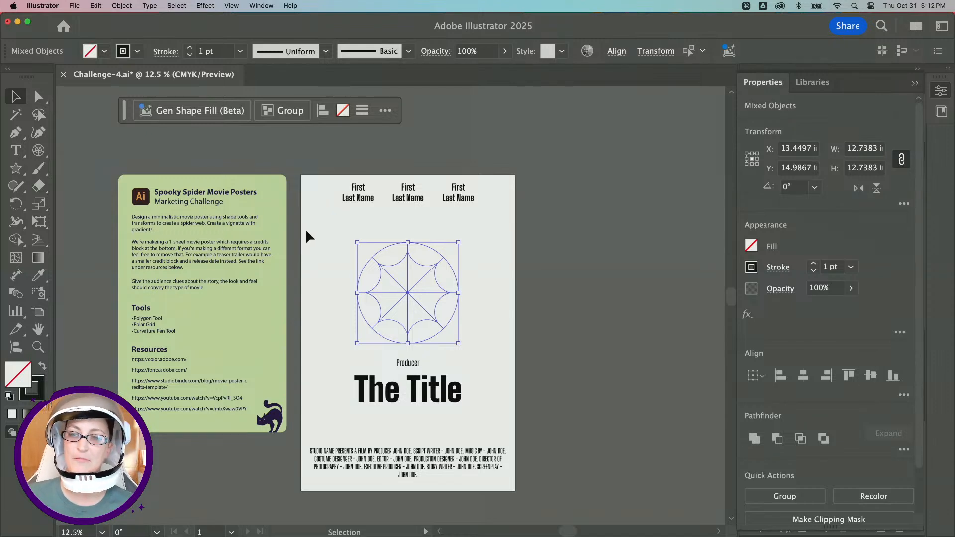
left_click(757, 376)
left_click(796, 427)
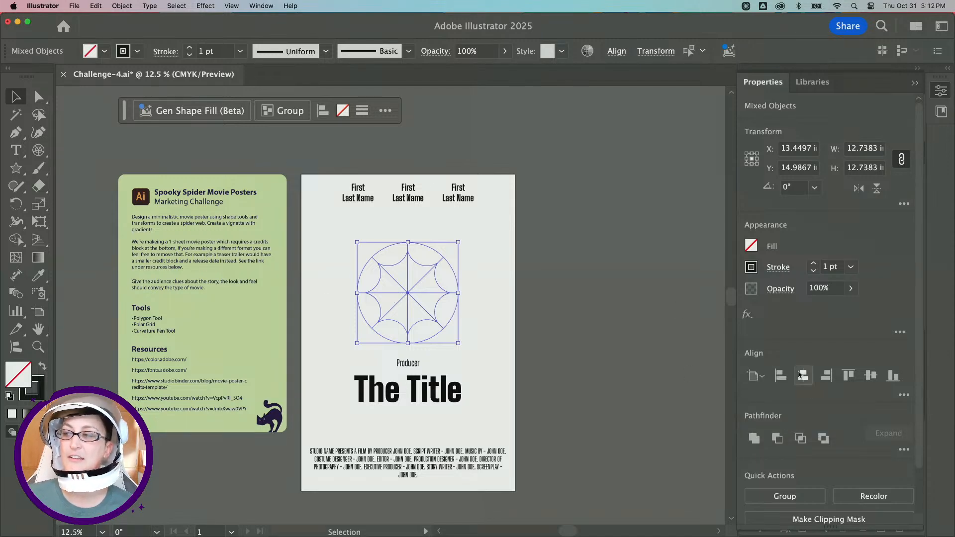
left_click(803, 376)
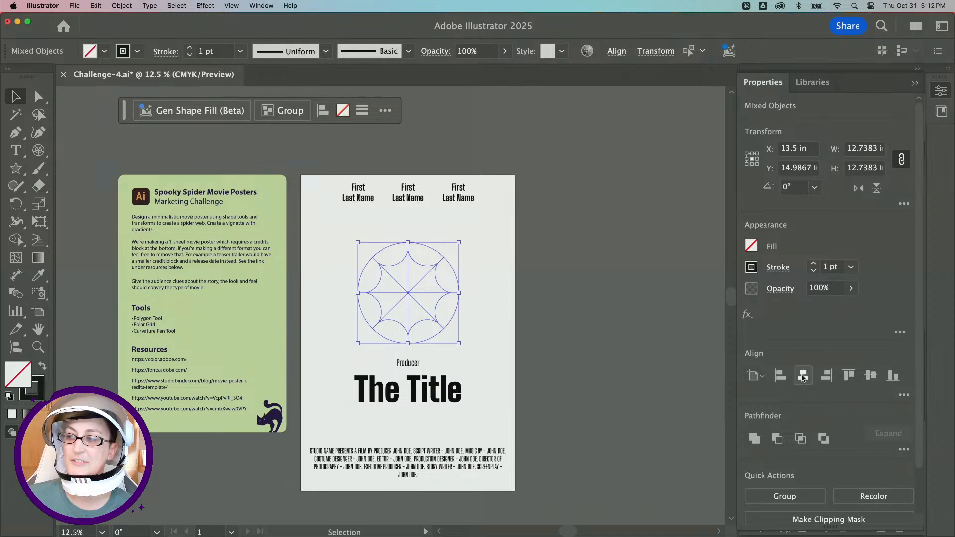
left_click(871, 377)
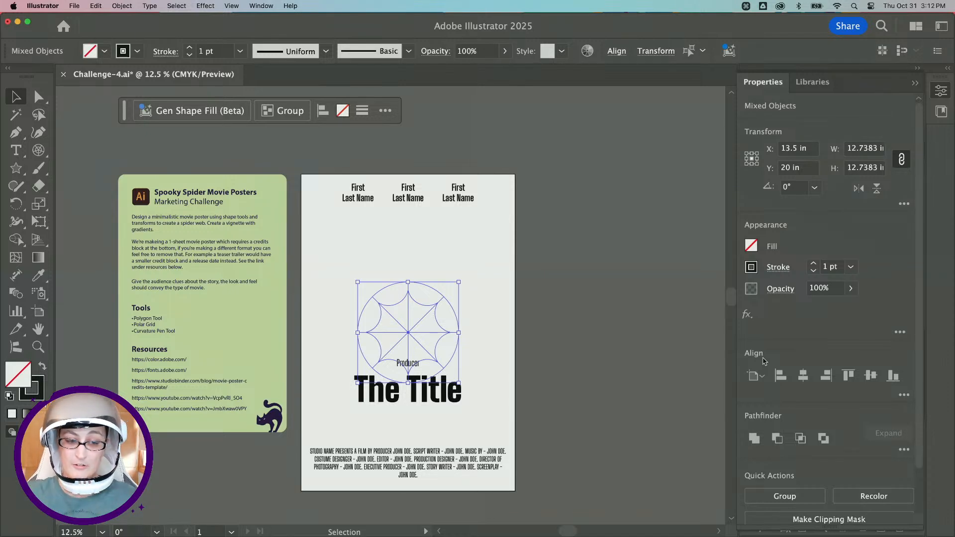
Examine the general Preferences settings.
left_click(38, 347)
left_click(440, 353)
key("v")
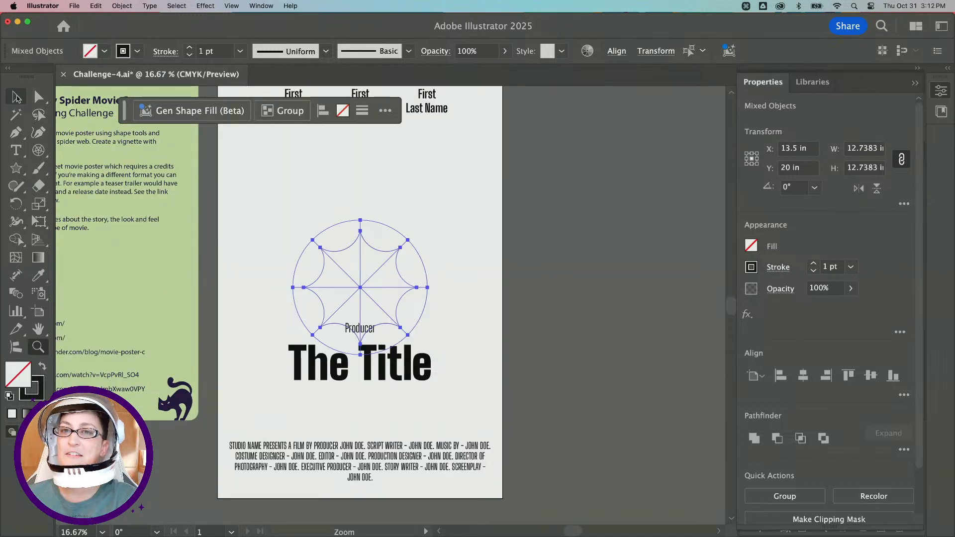
left_click(462, 239)
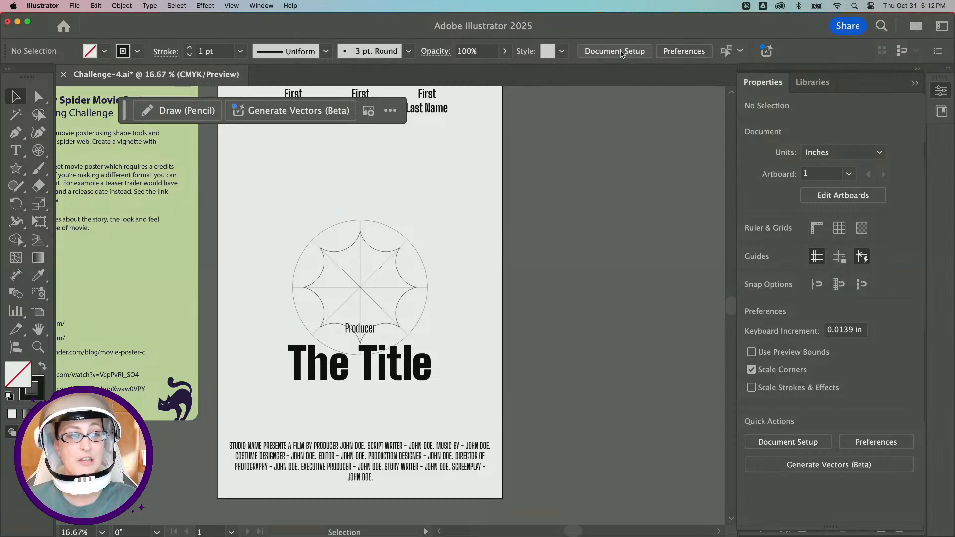
left_click(681, 51)
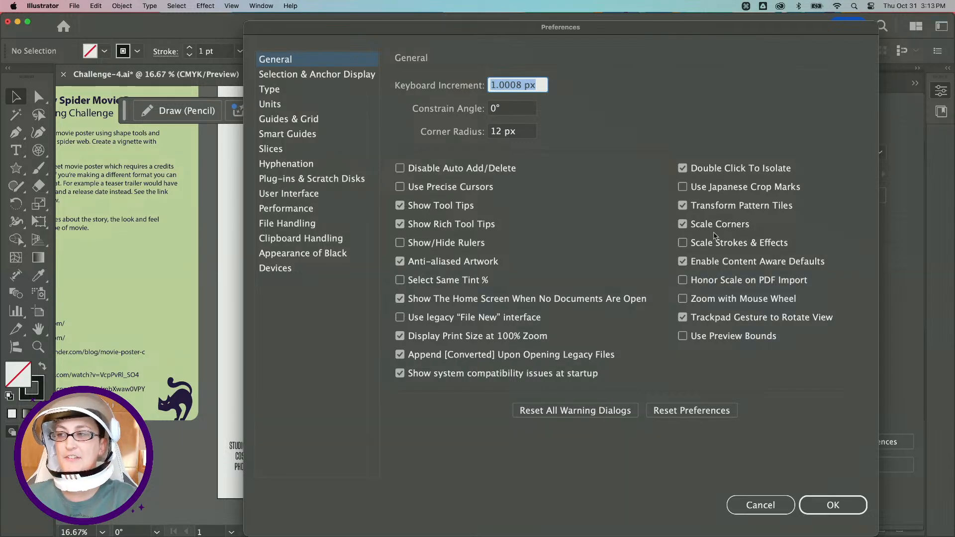
left_click(760, 505)
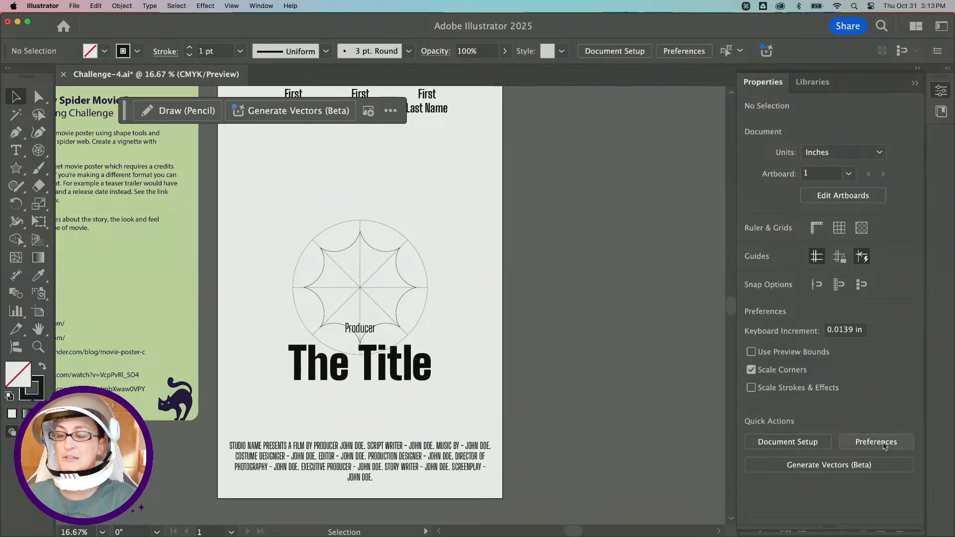
left_click(684, 50)
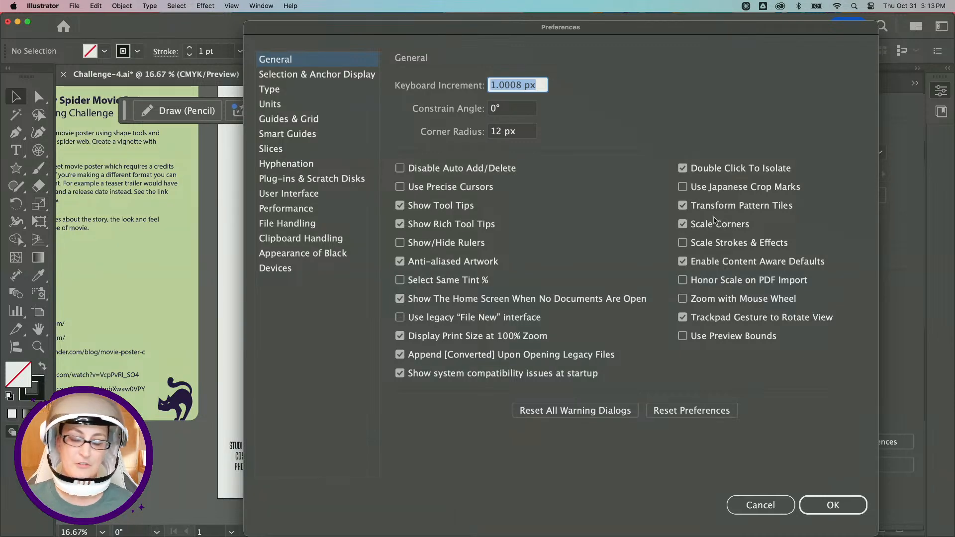
left_click(756, 503)
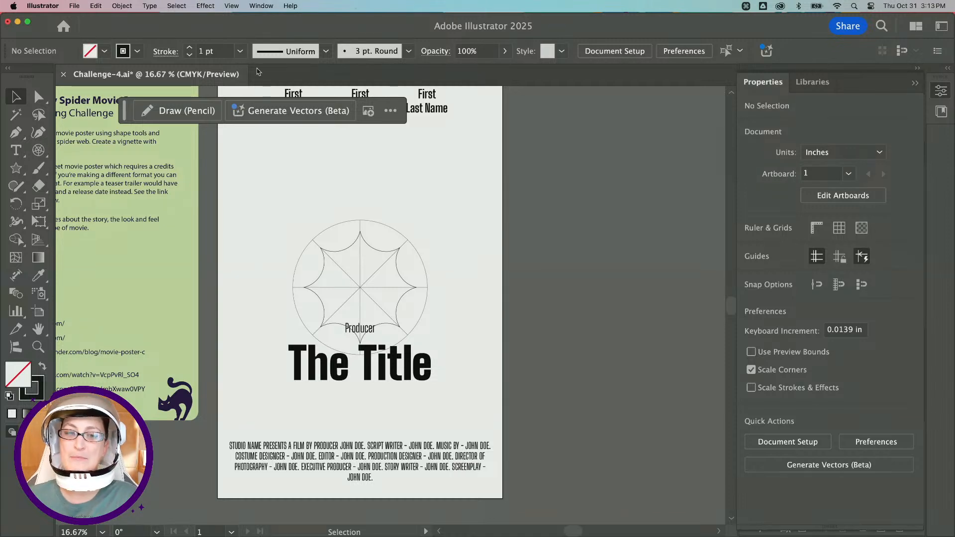
Scale the star down from its corner to about 4.5 in wide, keeping it centred.
scroll(368, 199, "down", 1)
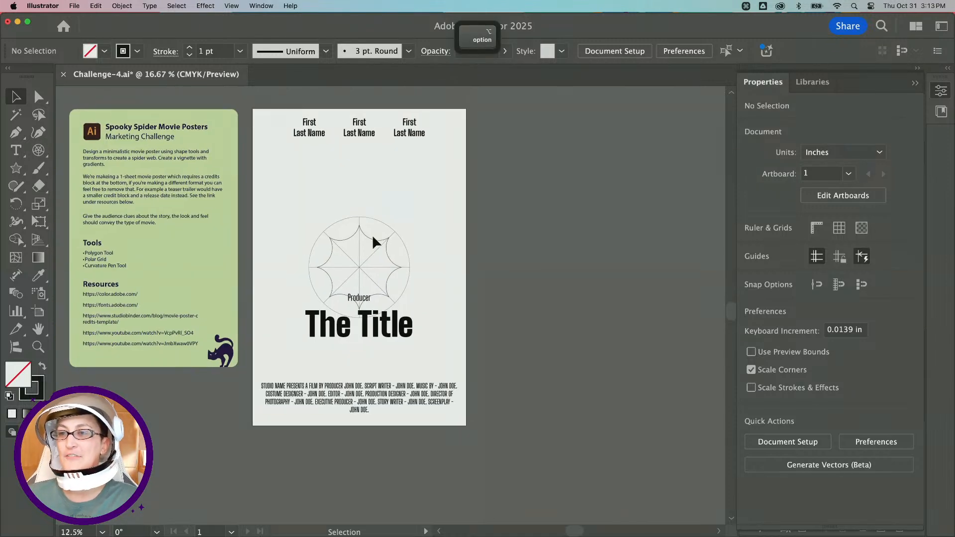
left_click(372, 238)
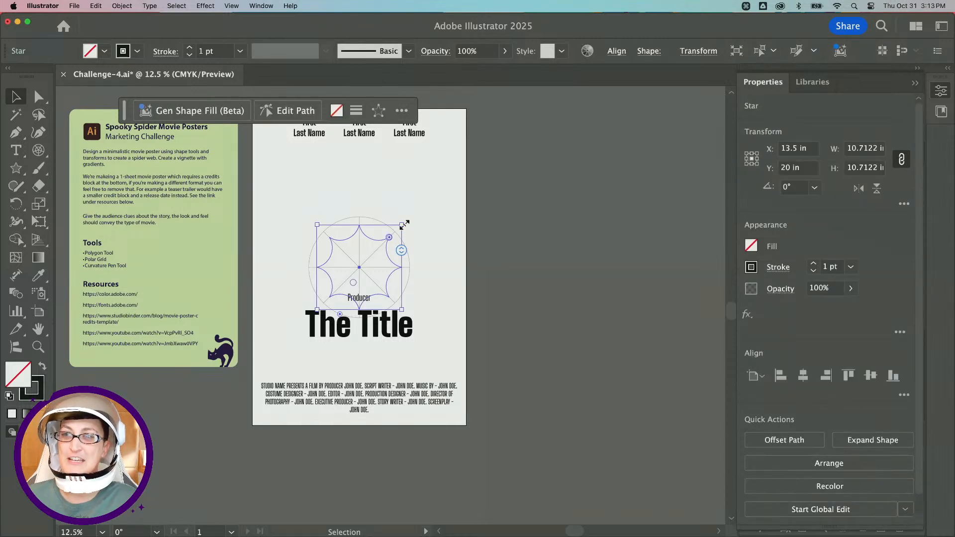
left_click_drag(404, 225, 378, 249)
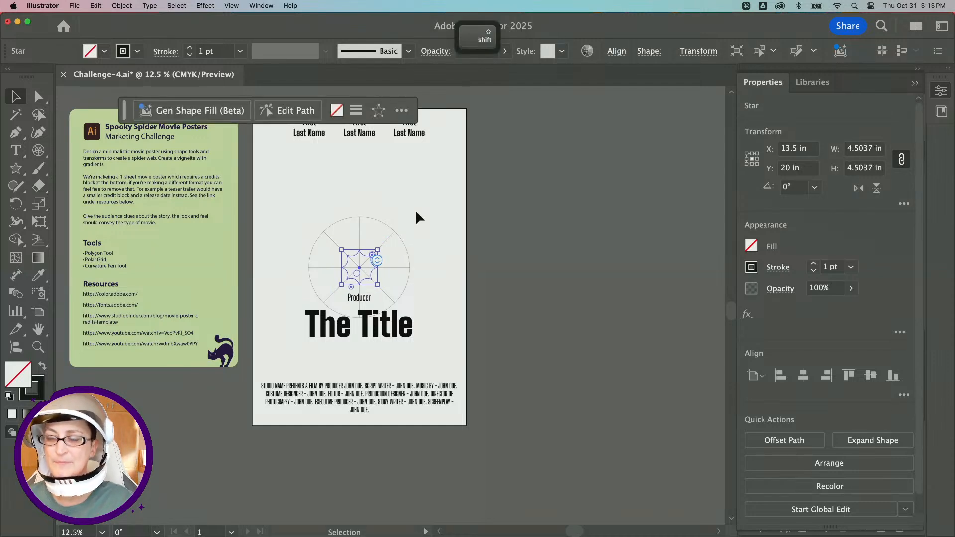
Copy the scaled star and paste a copy in front of it.
left_click(423, 225)
left_click(374, 262)
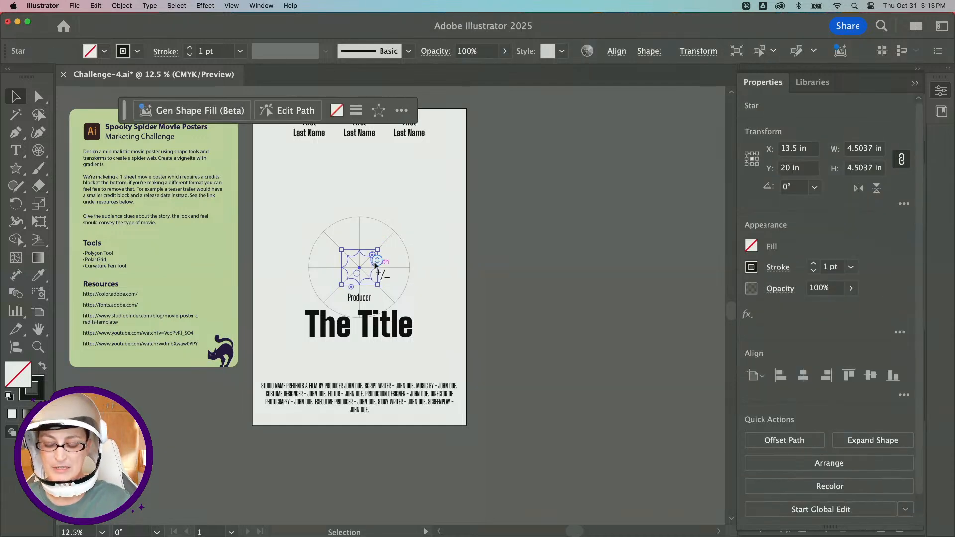
key("super+c")
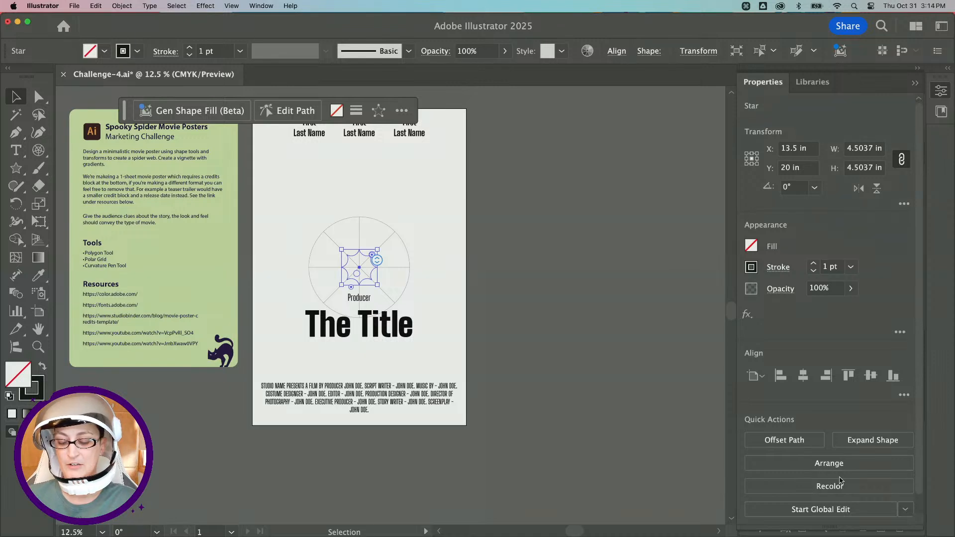
key("super+f")
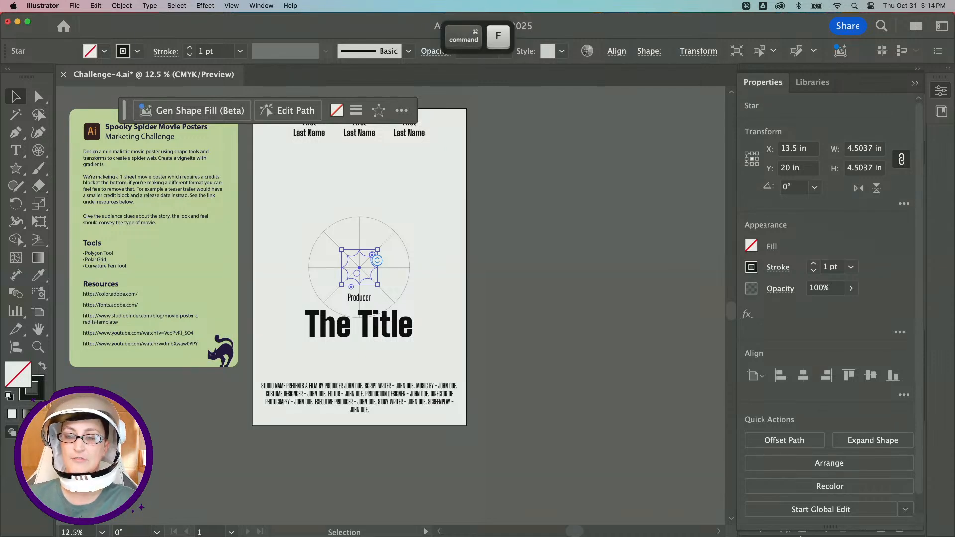
left_click(75, 5)
mouse_move(89, 4)
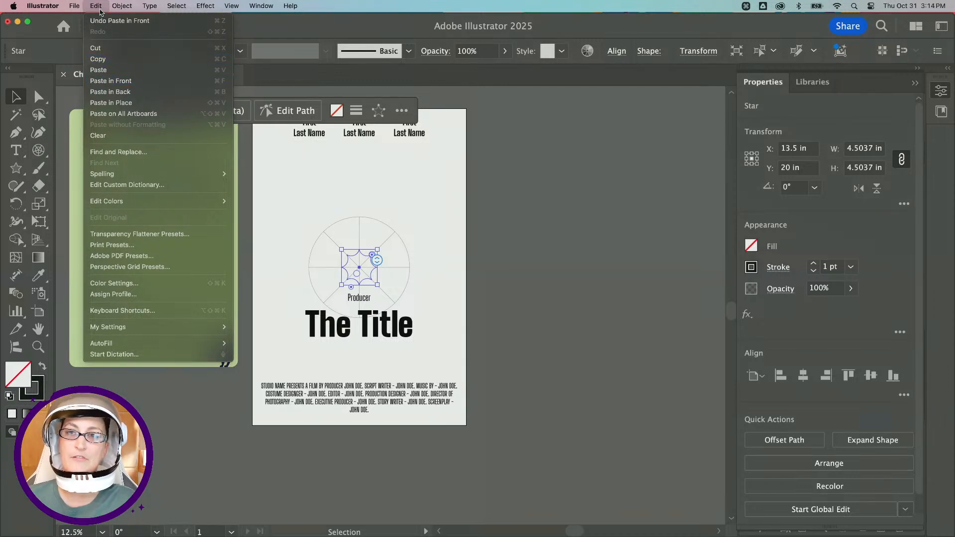
left_click(140, 81)
Try dragging the star copy away from the grid, then undo the move.
left_click(387, 258)
scroll(387, 258, "up", 1)
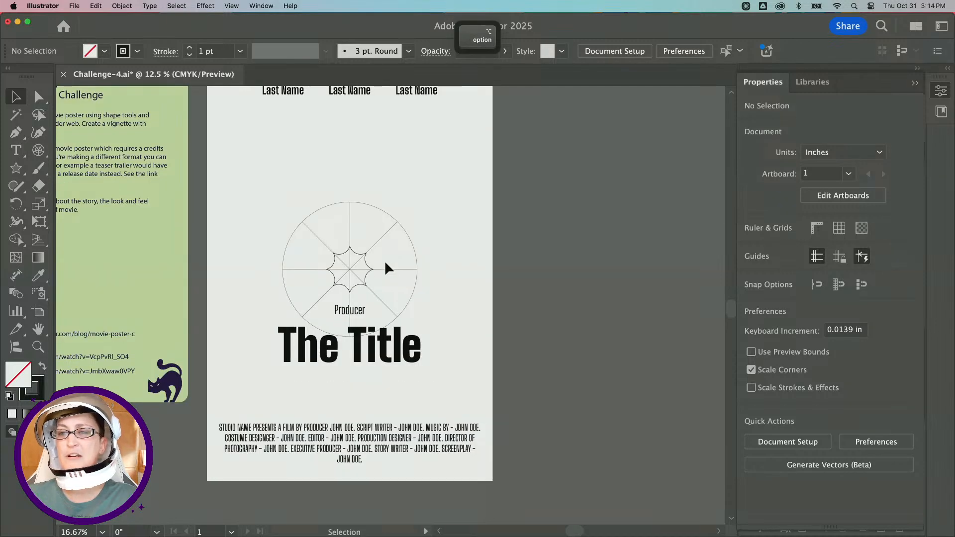
left_click_drag(369, 262, 225, 187)
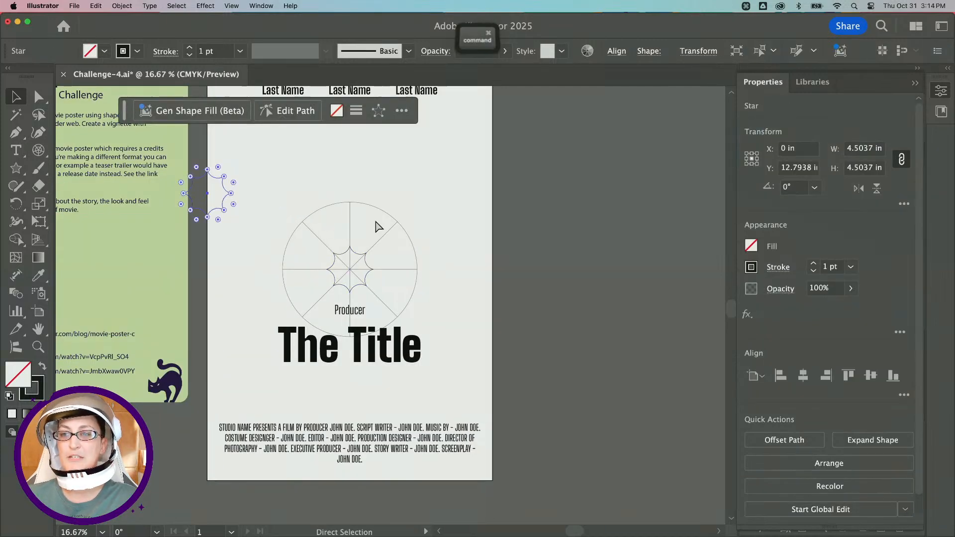
key("super+z")
Select the small star copy together with the polar grid and scale both up from a corner, keeping them centred.
left_click(401, 255)
left_click(357, 251)
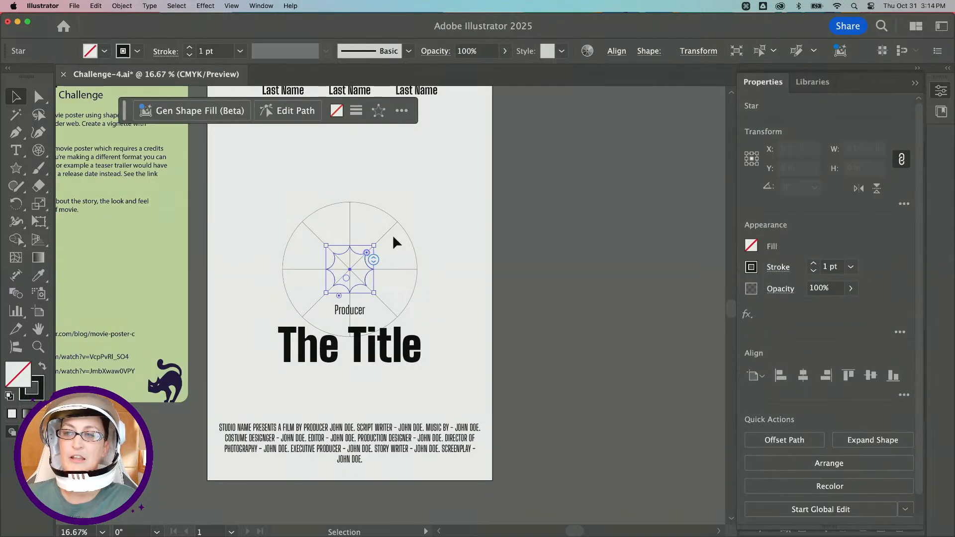
left_click(385, 212, "shift")
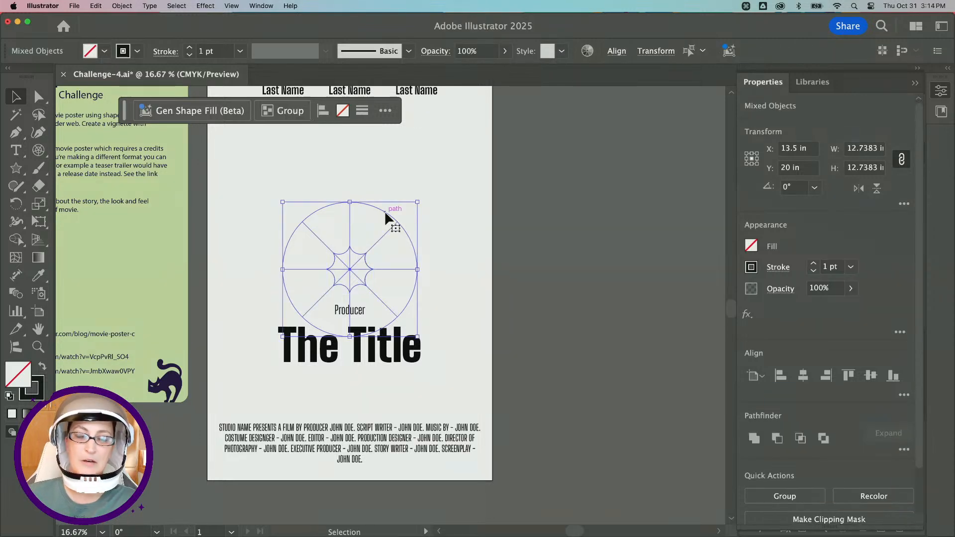
scroll(384, 217, "down", 2)
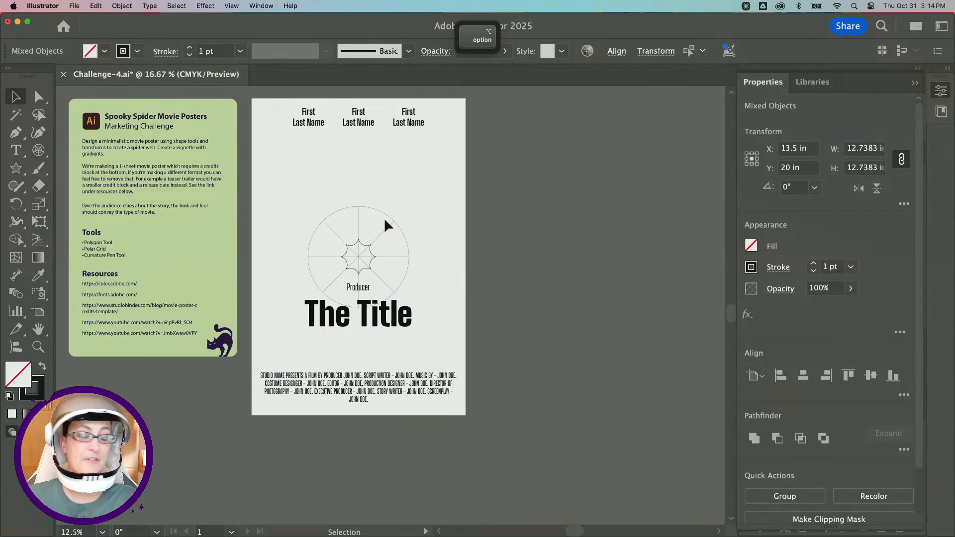
scroll(387, 226, "down", 2)
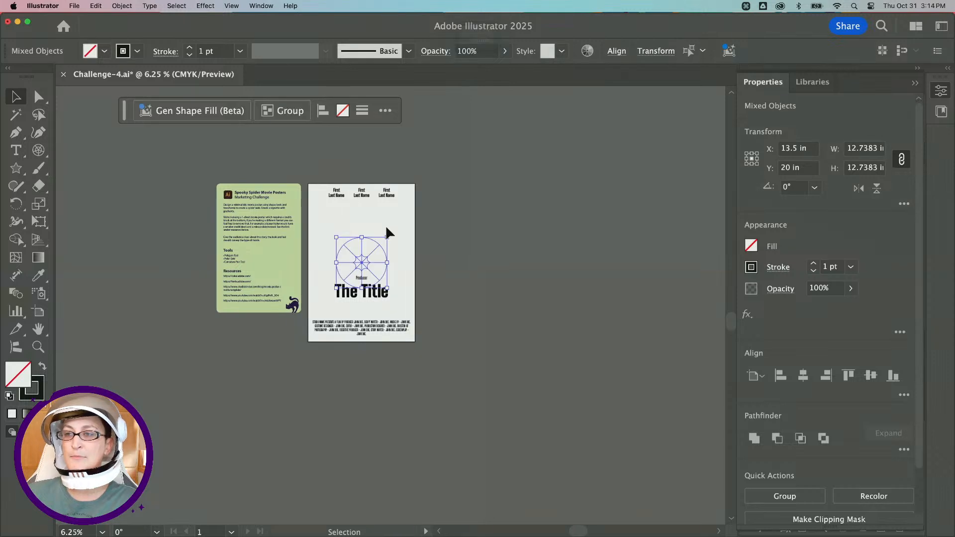
left_click_drag(386, 238, 493, 132)
left_click(525, 180)
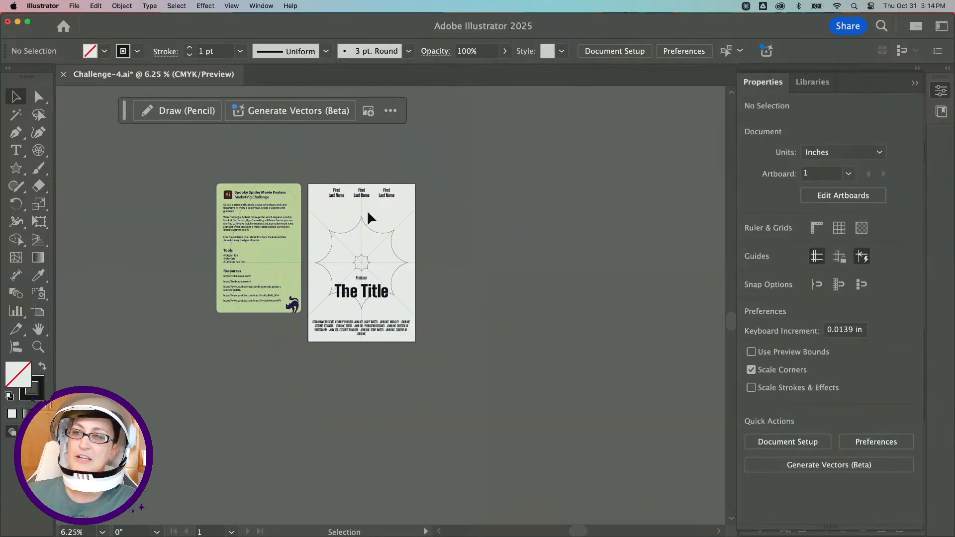
Scale the star copy up from its corner to about 58 in wide, keeping it centred on the grid.
left_click(375, 229)
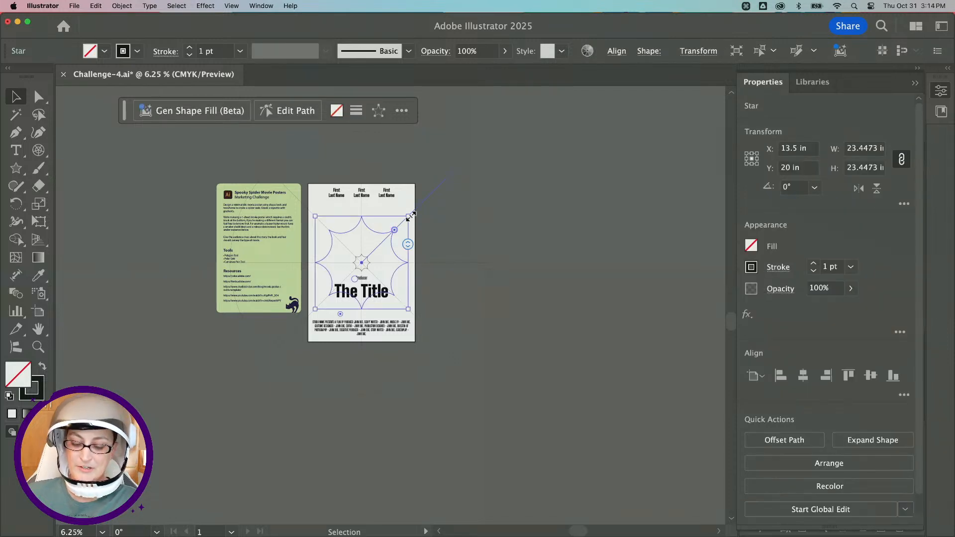
key("shift+alt")
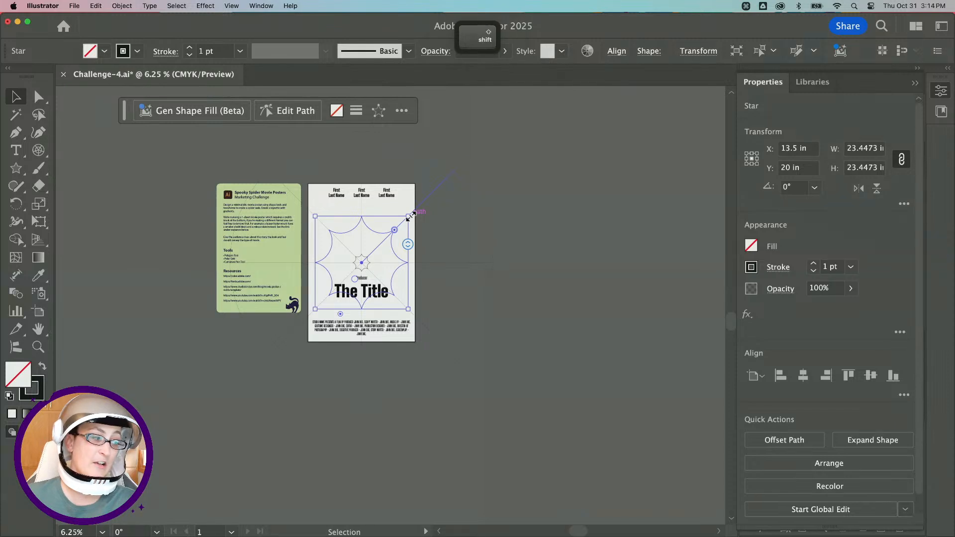
left_click_drag(411, 215, 497, 149)
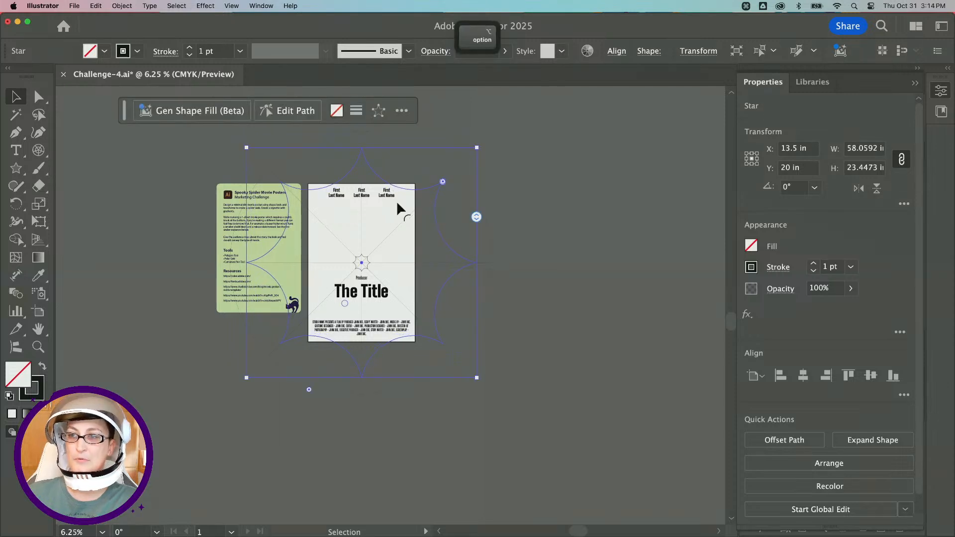
left_click(524, 204)
scroll(372, 198, "up", 2)
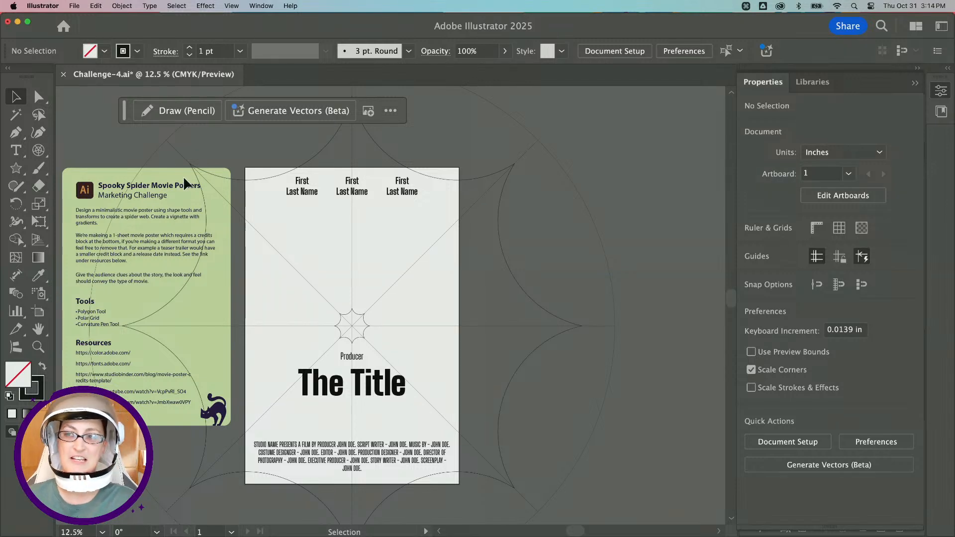
Switch on Trim View to preview the artwork cropped to the artboard, then switch it back off.
left_click(234, 5)
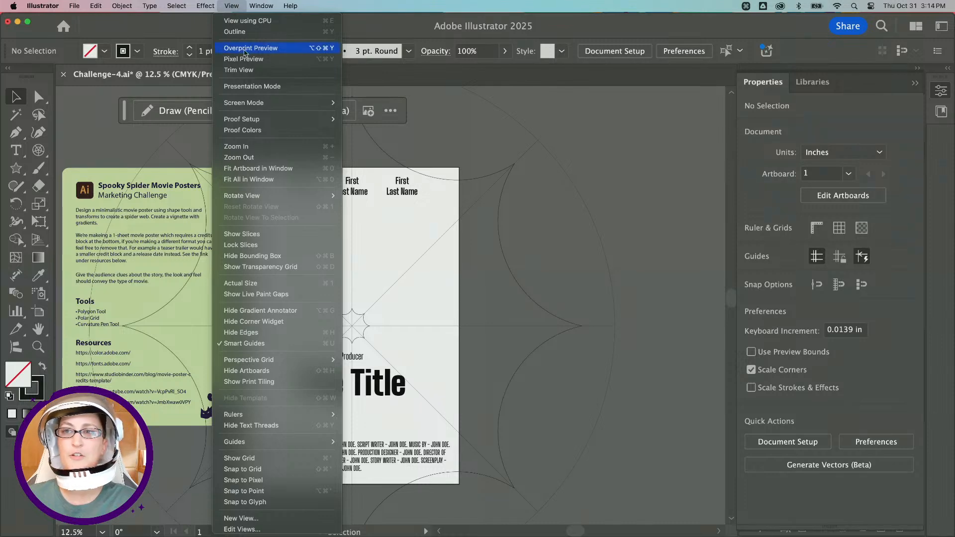
left_click(239, 69)
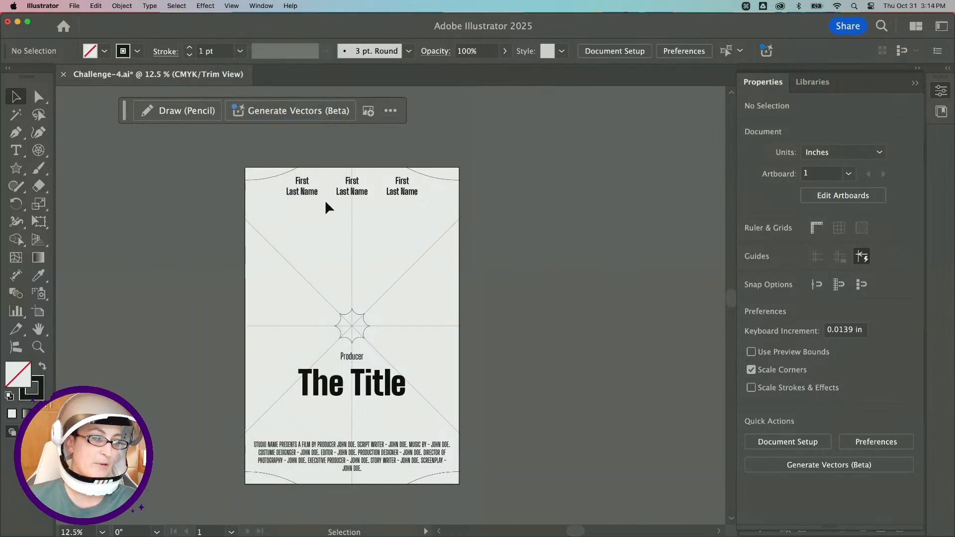
left_click(240, 5)
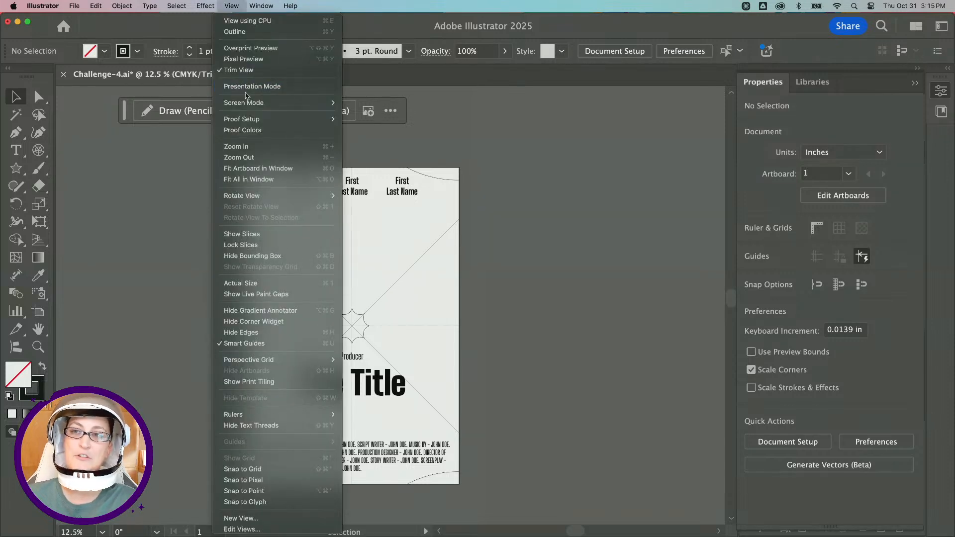
left_click(245, 72)
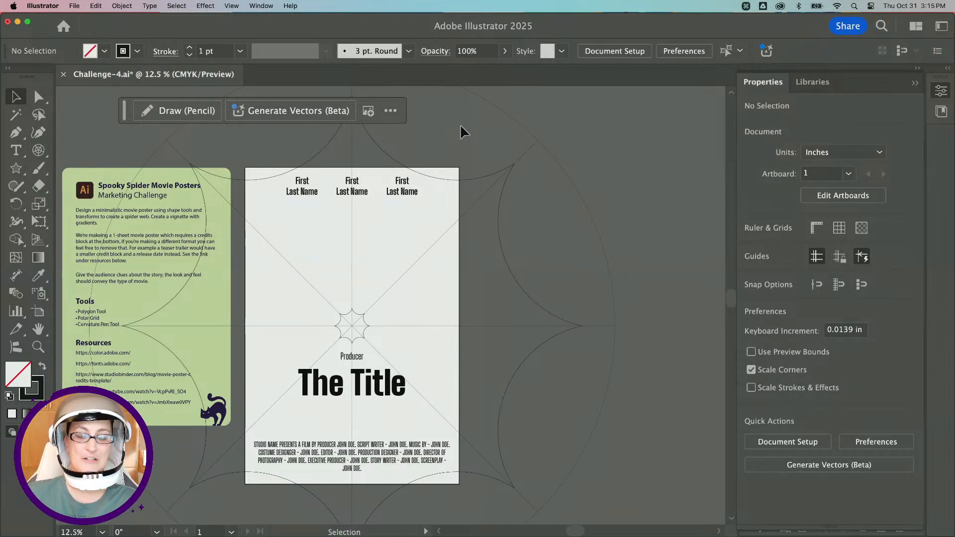
Select the enlarged grid and star and set their stroke weight to 9 pt.
scroll(480, 228, "left", 2)
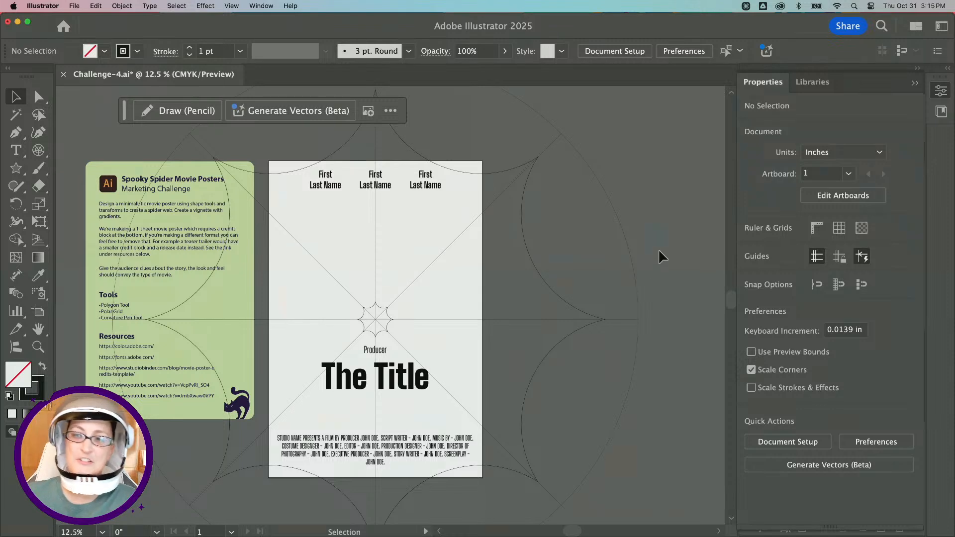
scroll(658, 248, "down", 2)
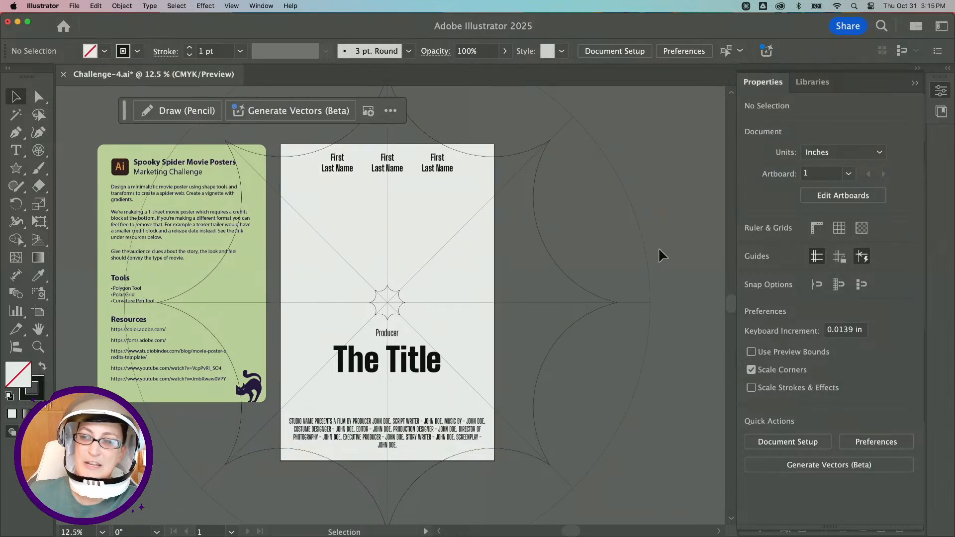
left_click(373, 302)
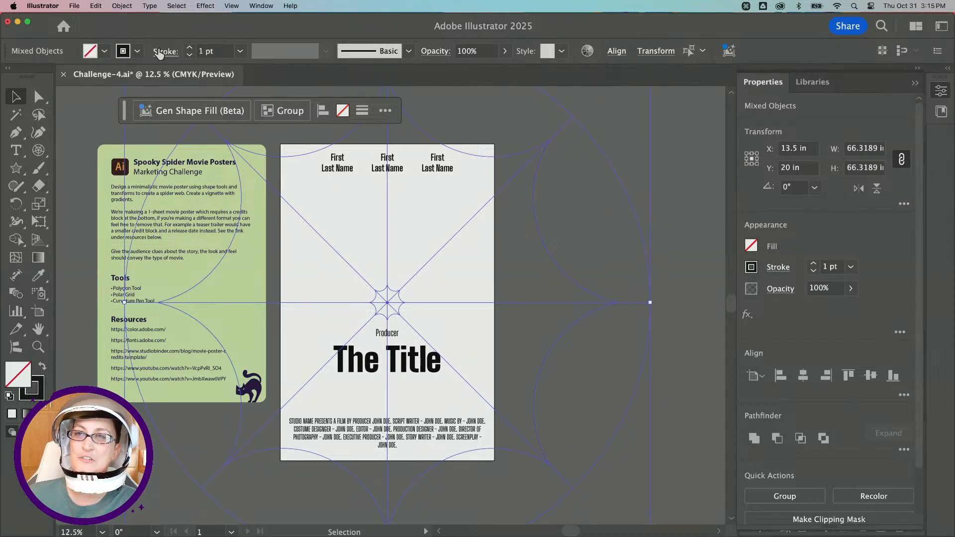
left_click(273, 5)
left_click(273, 4)
left_click(213, 52)
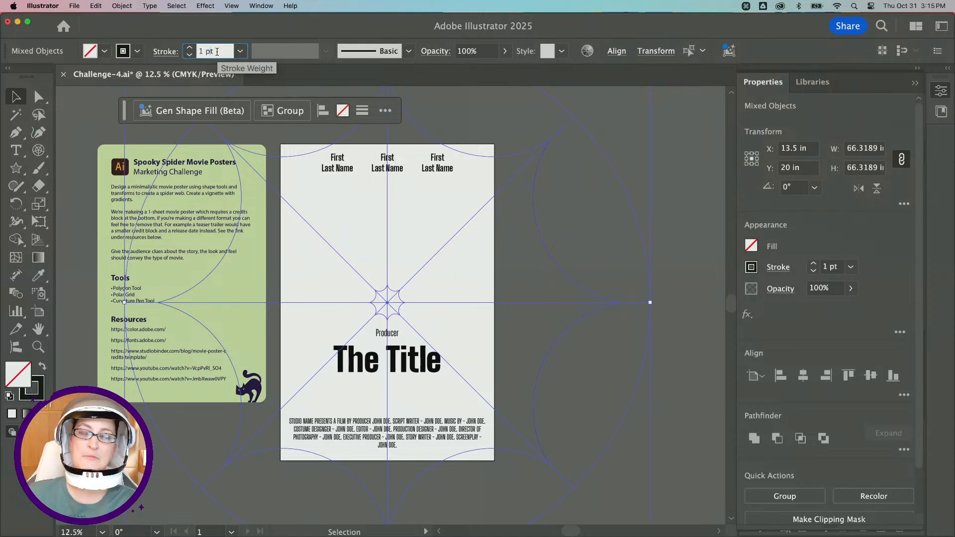
key("Up")
key("Up")
key("Up")
key("Up")
key("Up")
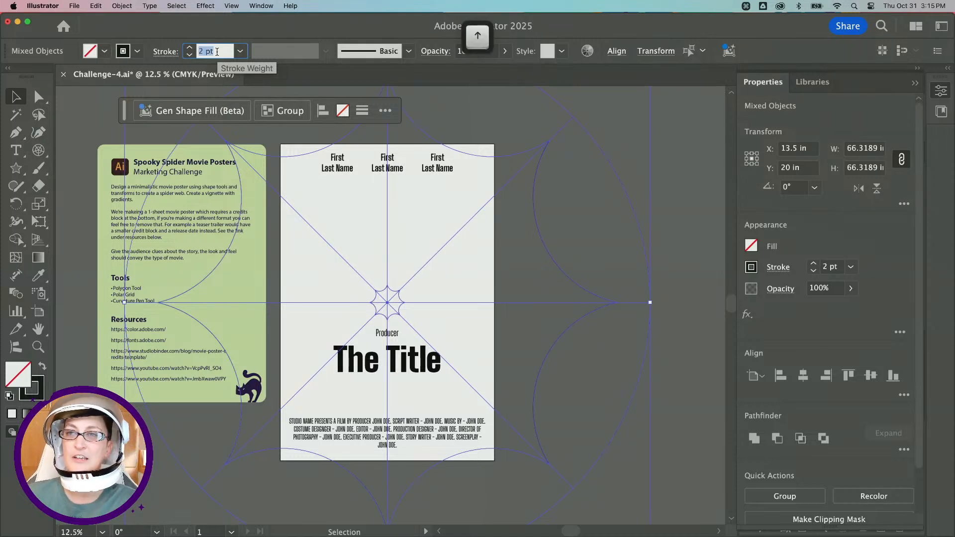
key("Up")
key("Up")
key("Up")
key("Up")
key("Up")
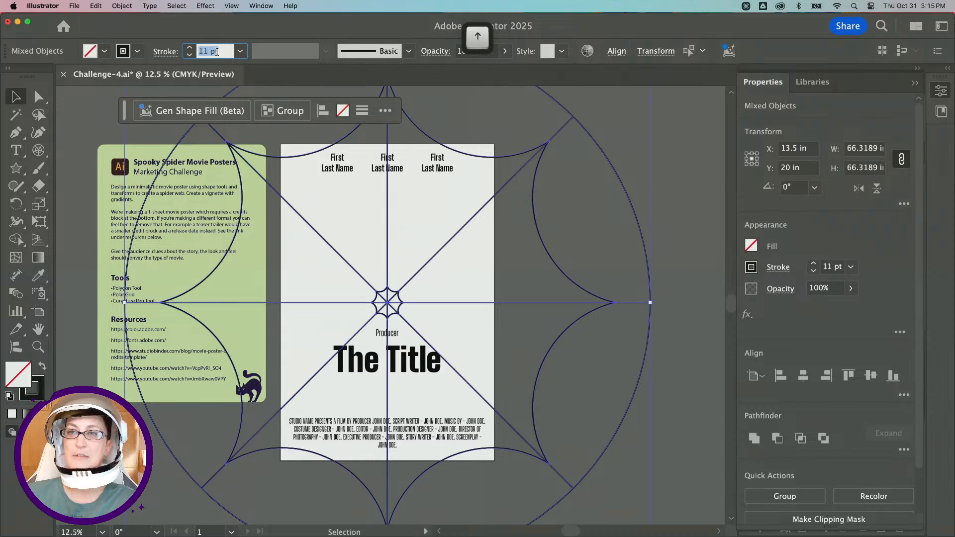
key("Down")
key("Down")
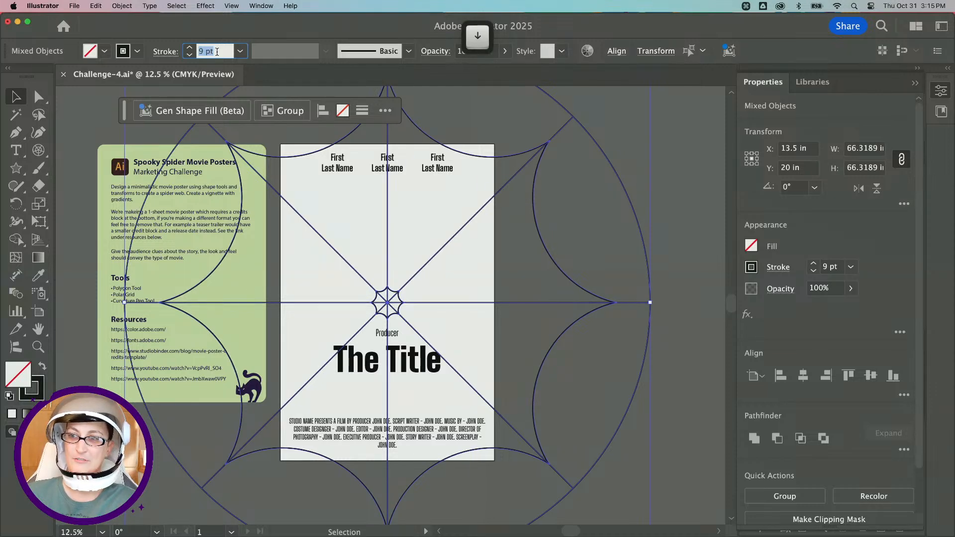
left_click(490, 241)
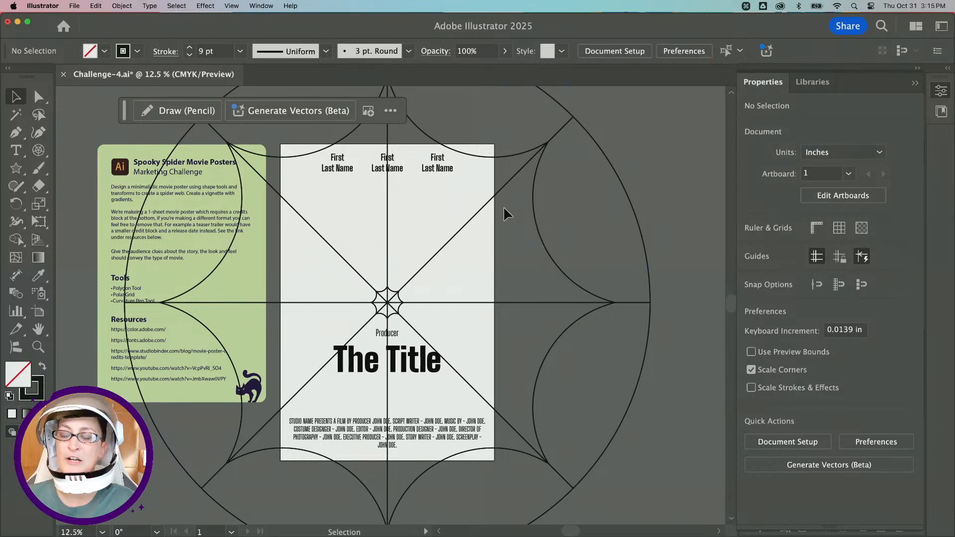
Select the large and small stars and examine the Blend submenu options.
scroll(398, 217, "up", 2)
scroll(398, 217, "right", 1)
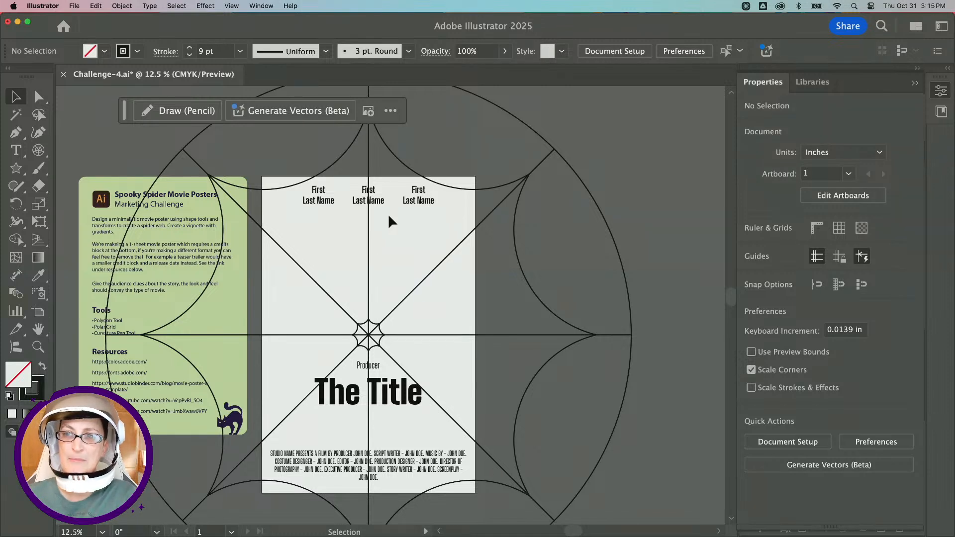
left_click(276, 187)
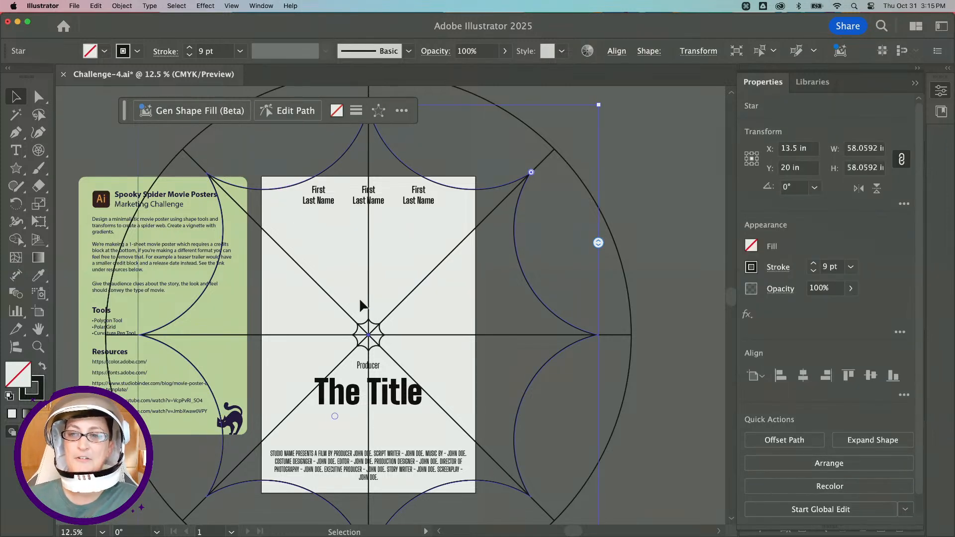
left_click(366, 328, "shift")
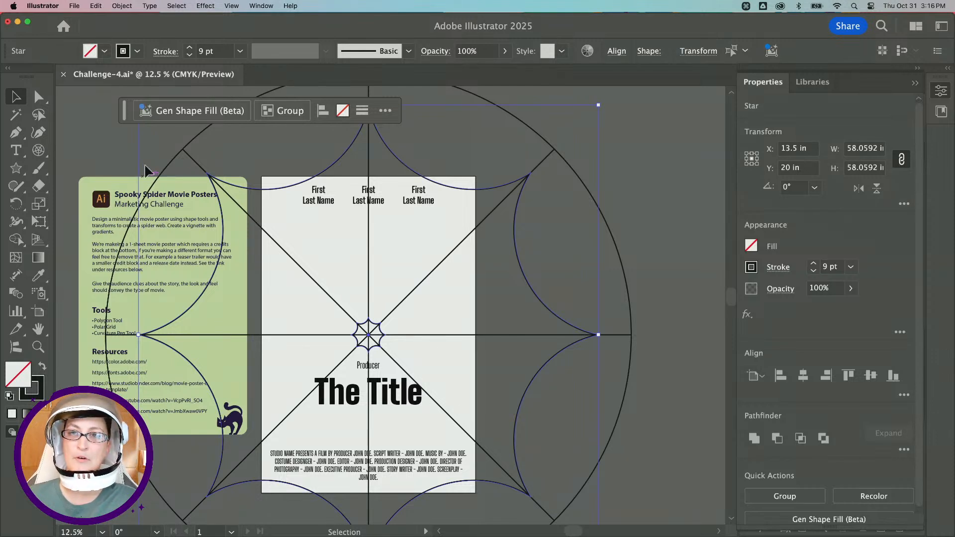
left_click(115, 6)
mouse_move(152, 338)
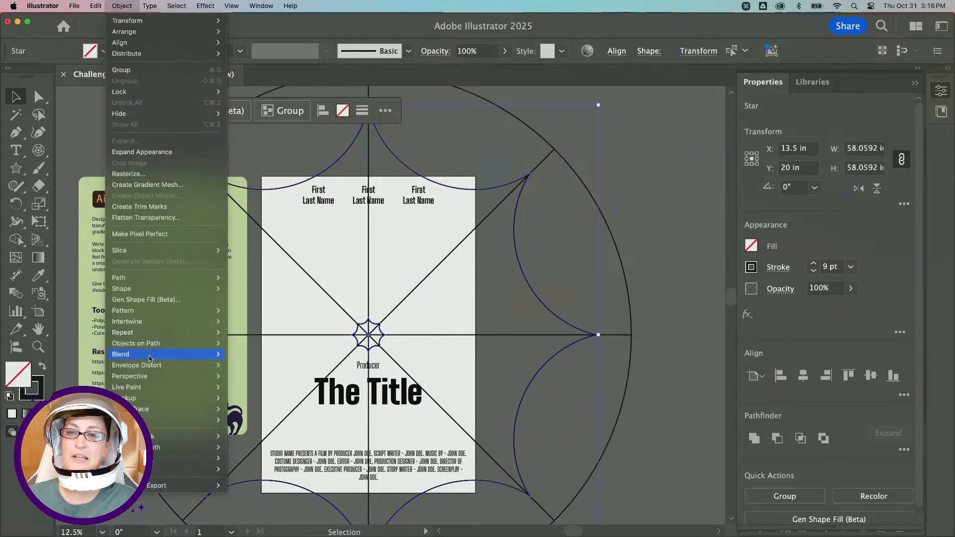
left_click(113, 4)
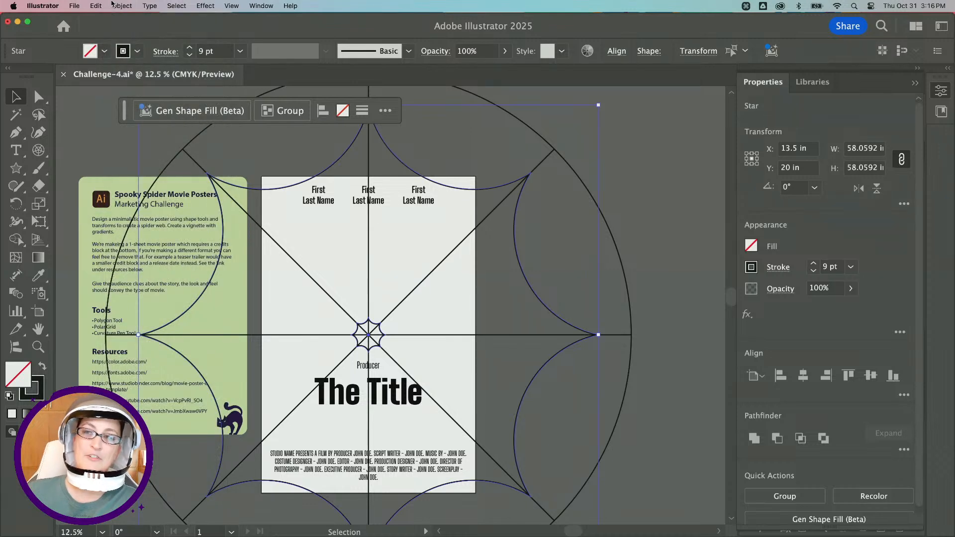
left_click(113, 5)
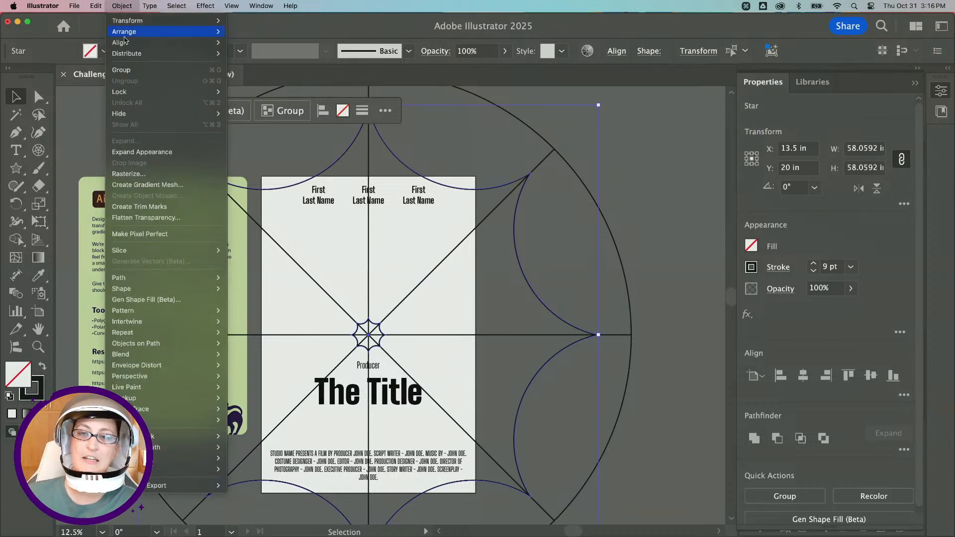
mouse_move(149, 354)
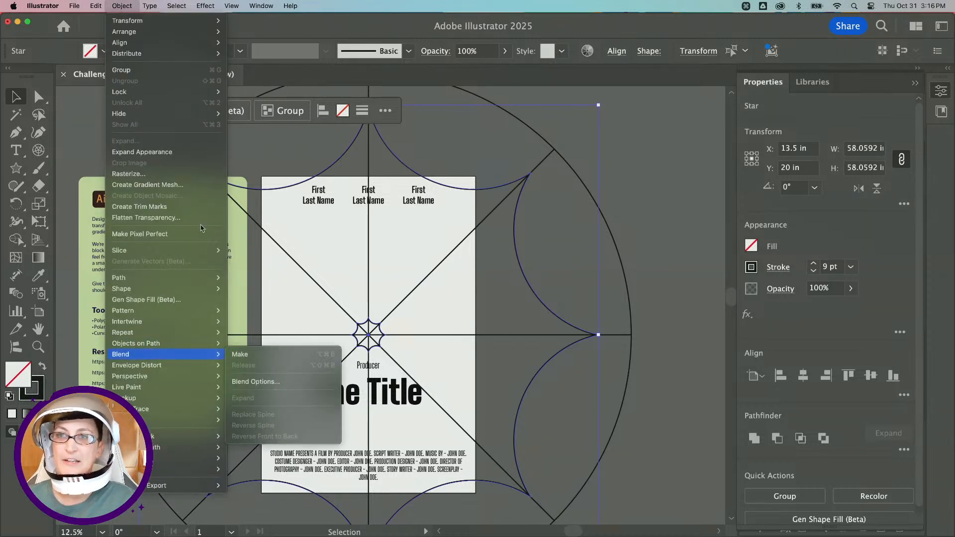
left_click(131, 4)
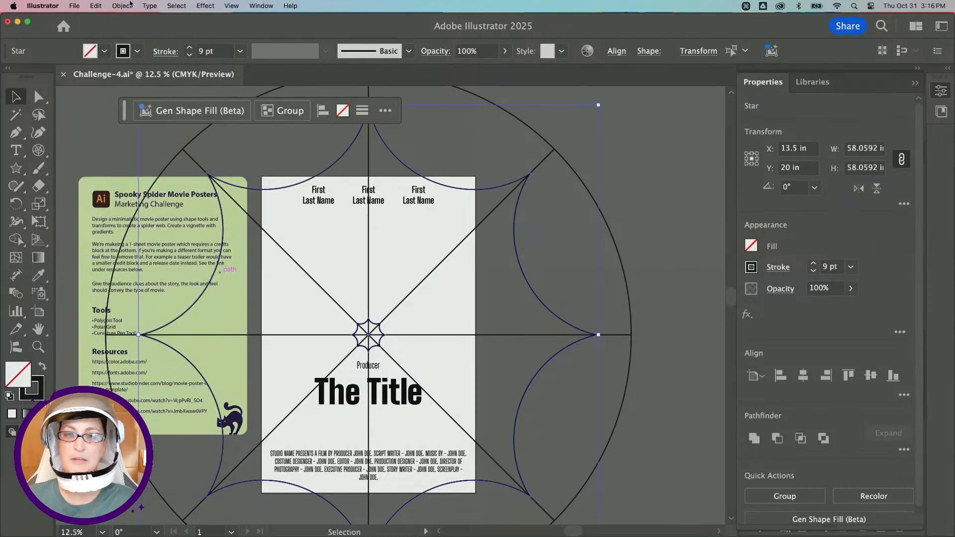
left_click(641, 169)
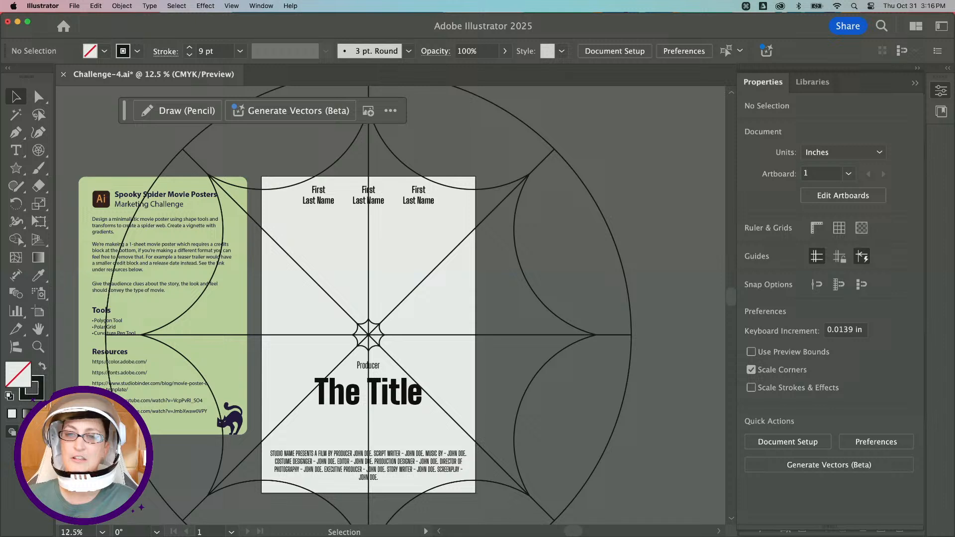
double_click(17, 297)
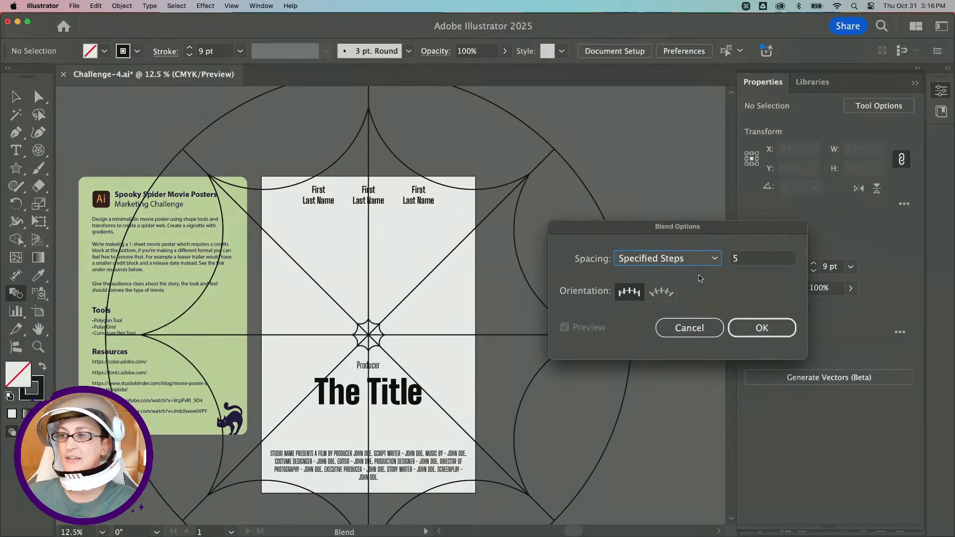
left_click(691, 258)
left_click(691, 273)
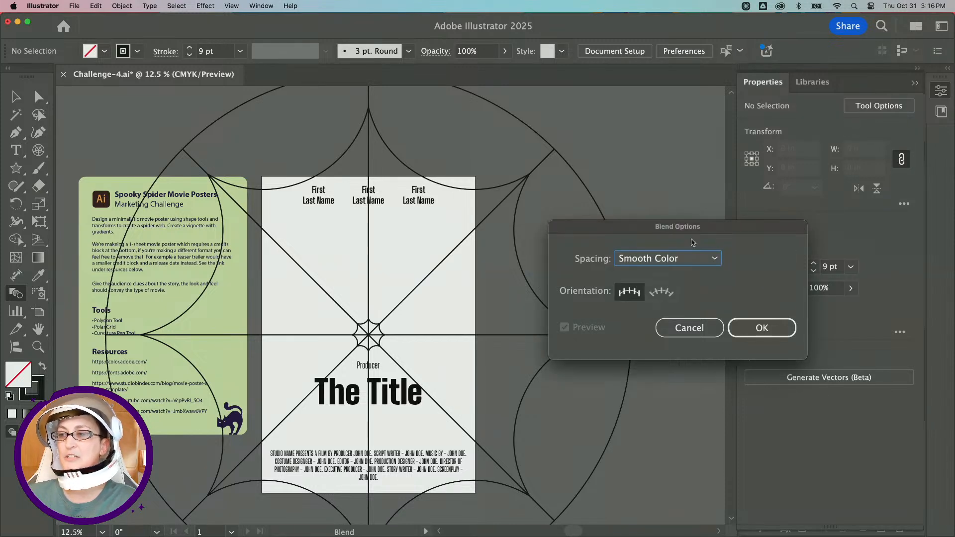
left_click_drag(693, 242, 358, 195)
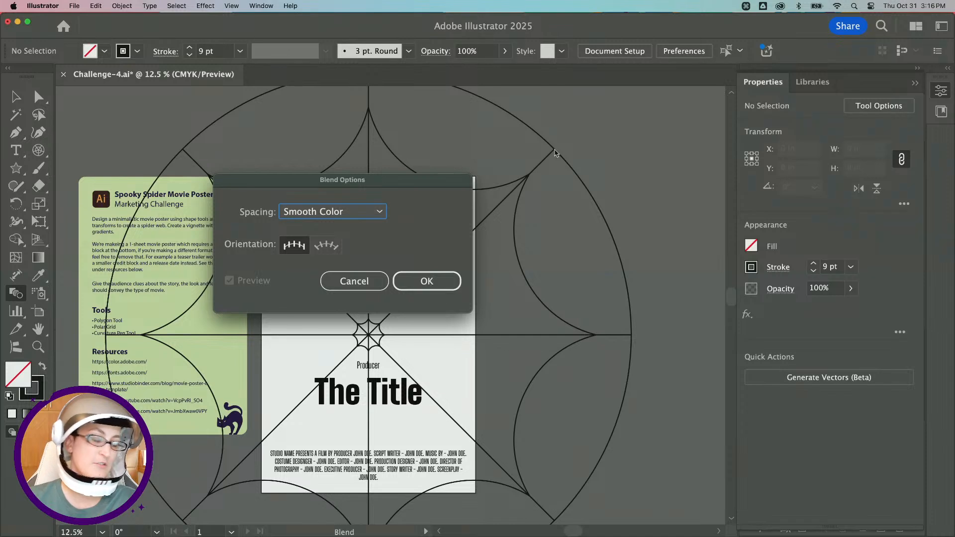
left_click(351, 280)
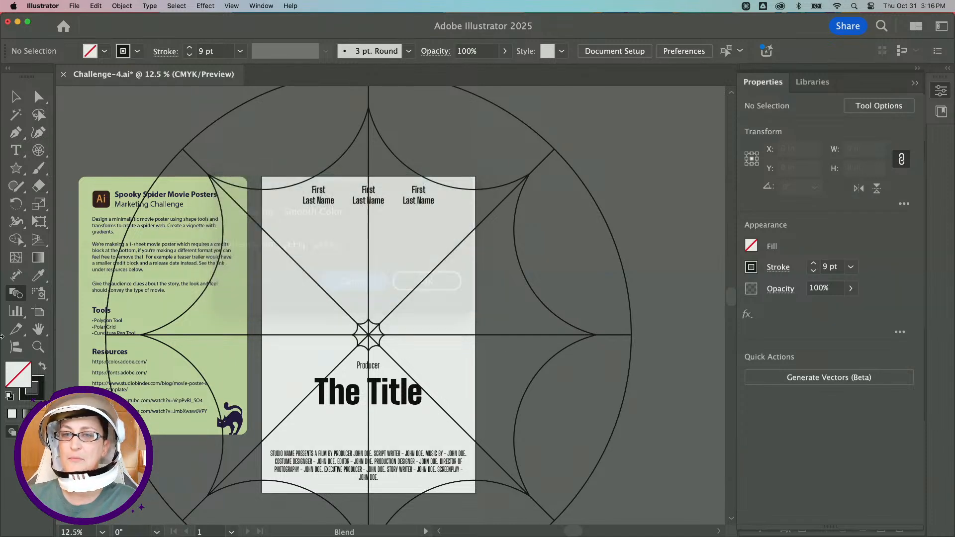
Open the Blend tool options and compare the Smooth Color, Specified Steps and Specified Distance spacing choices.
double_click(13, 295)
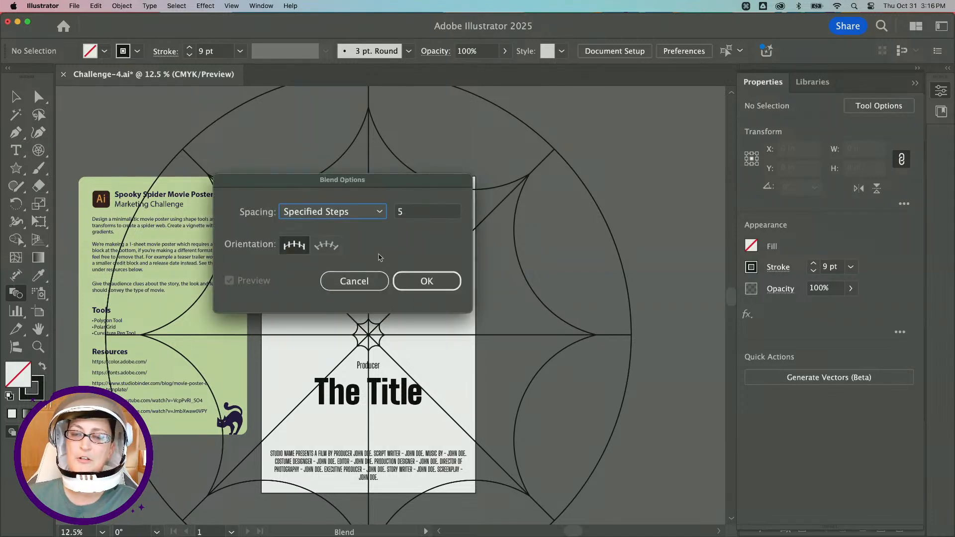
left_click_drag(302, 177, 394, 184)
left_click(410, 219)
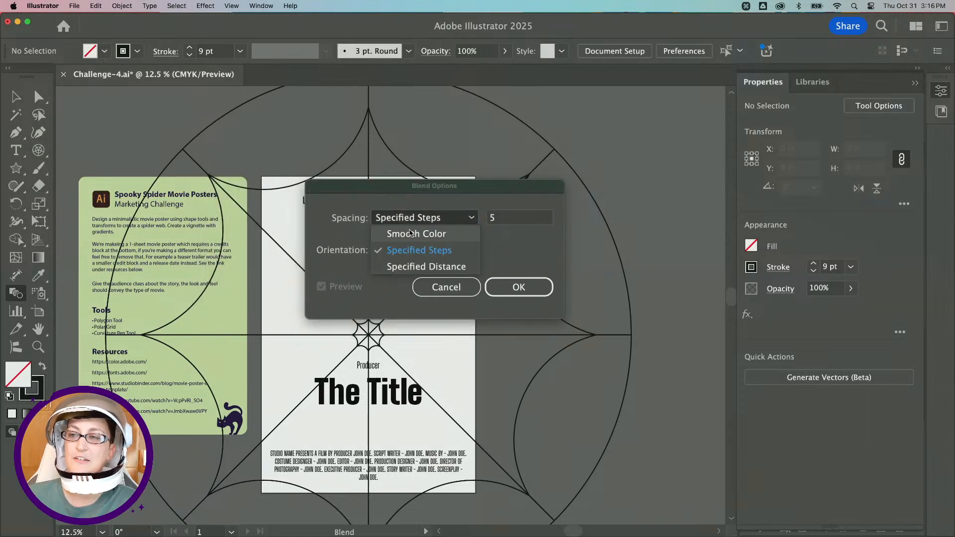
left_click(467, 229)
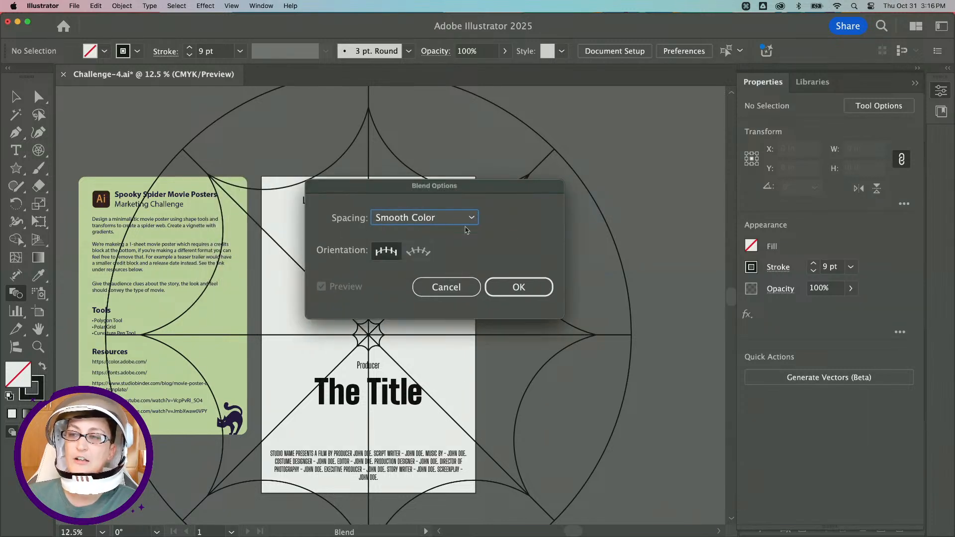
left_click(437, 220)
left_click(426, 266)
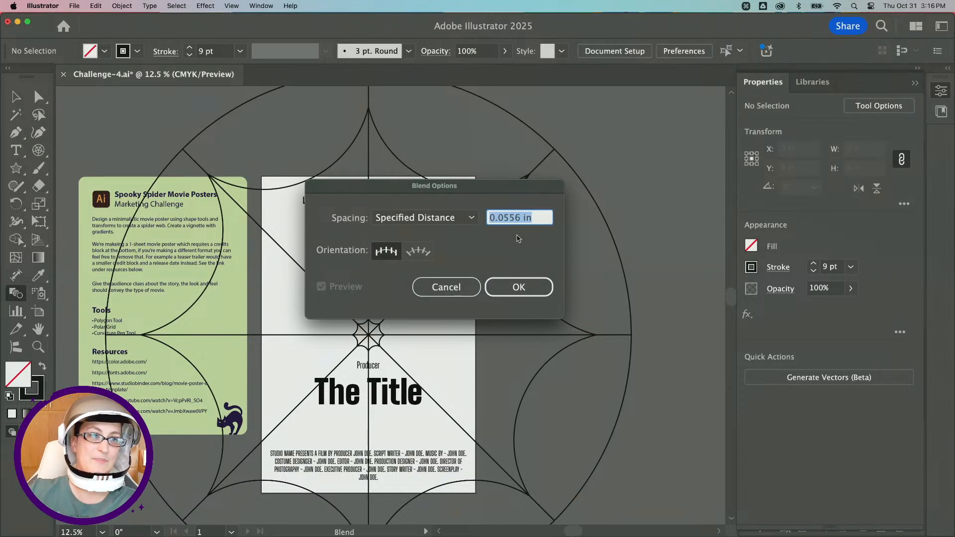
left_click(437, 219)
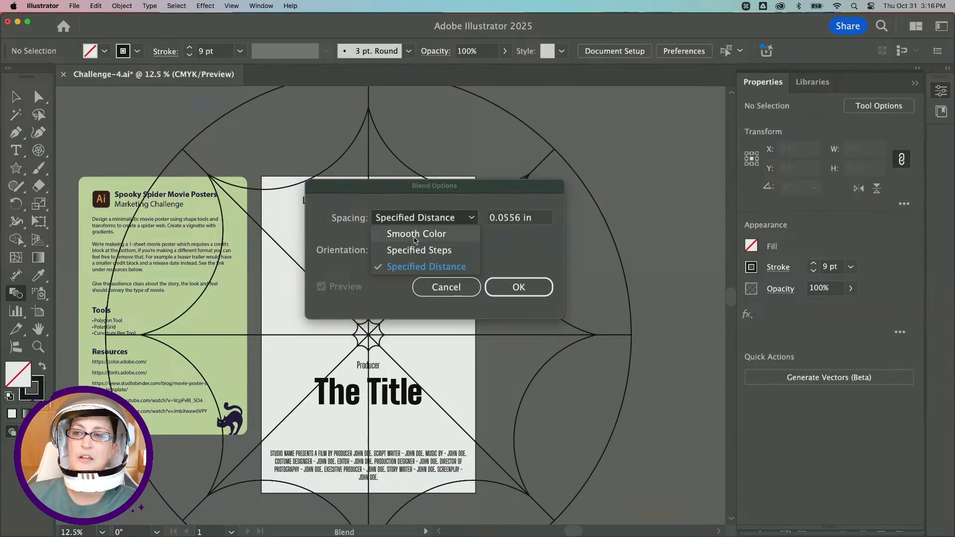
left_click(427, 251)
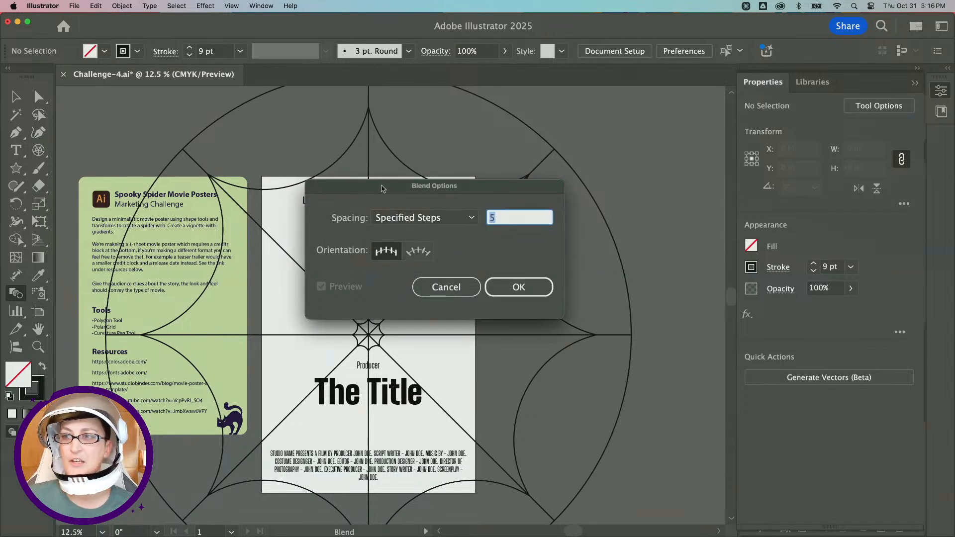
left_click_drag(383, 191, 615, 215)
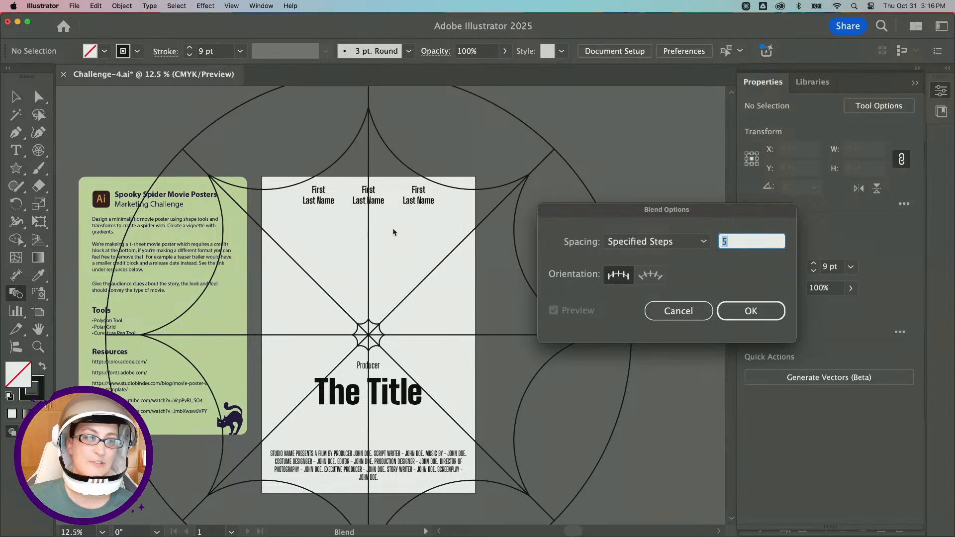
left_click(657, 241)
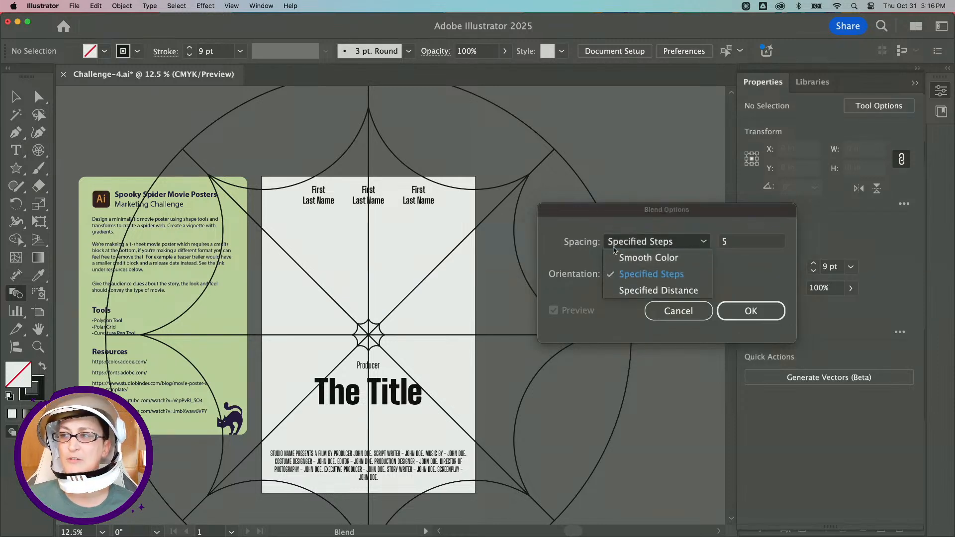
left_click(617, 258)
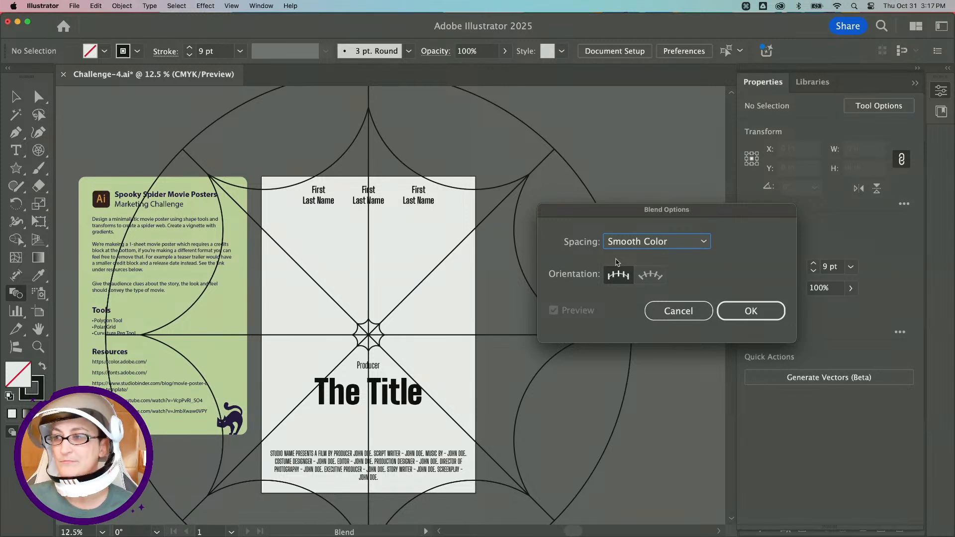
left_click(629, 244)
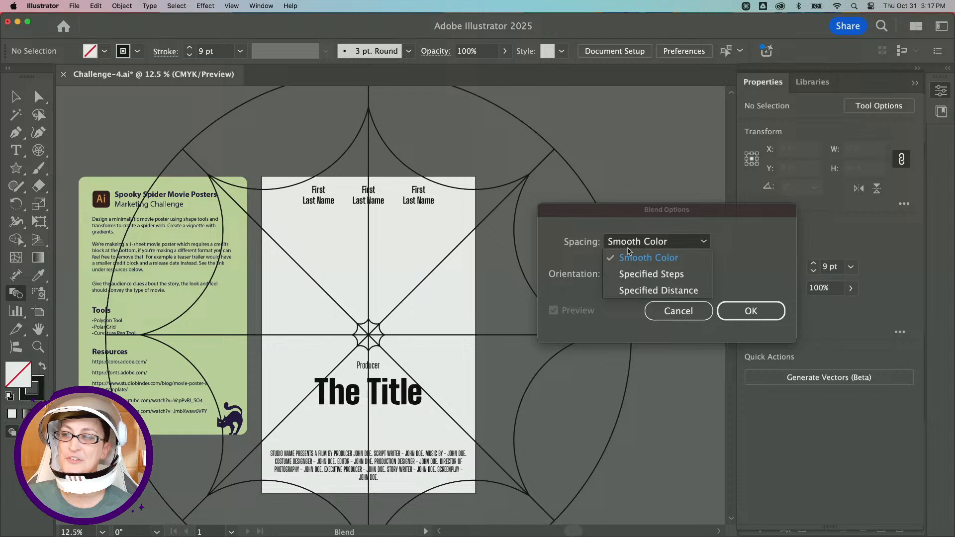
left_click(656, 274)
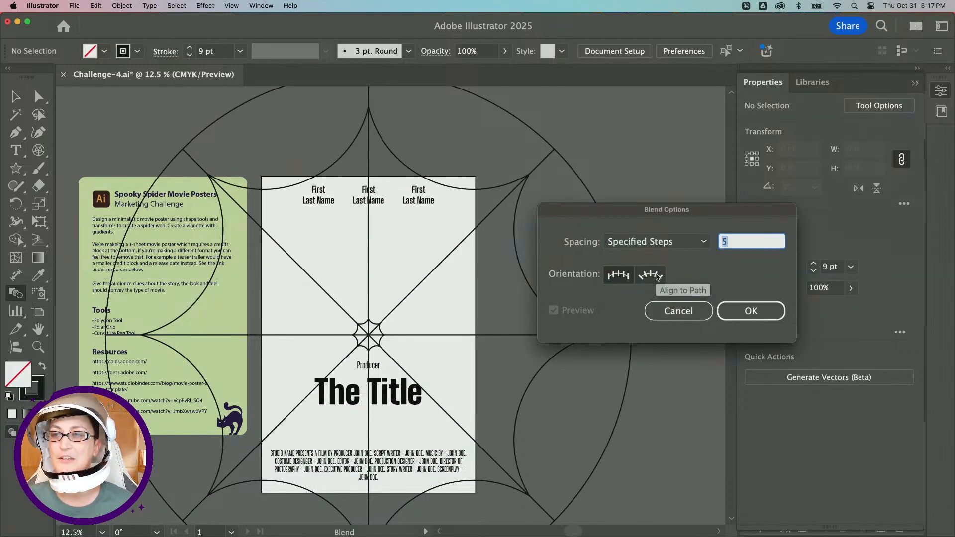
Set the blend spacing to 5 specified steps and confirm the blend options.
type("3")
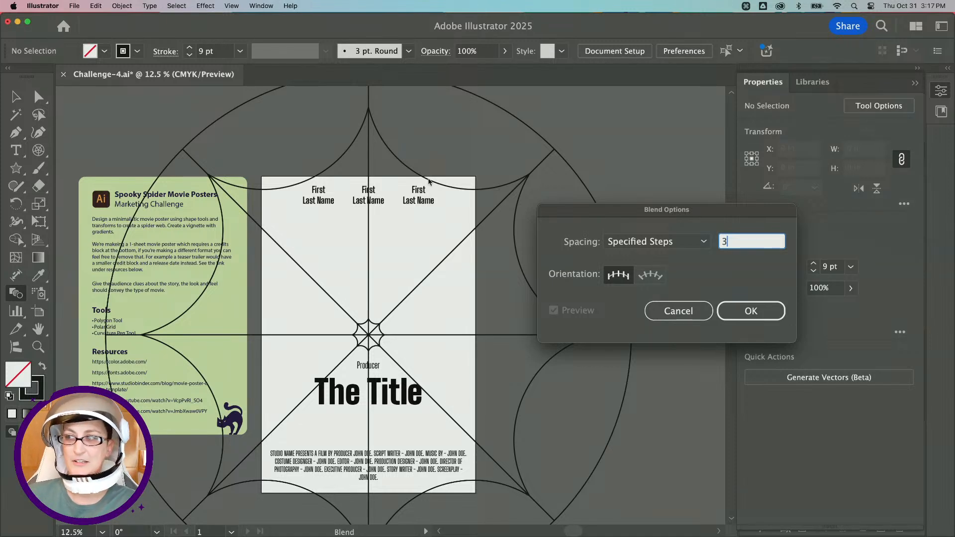
key("Up")
key("Up")
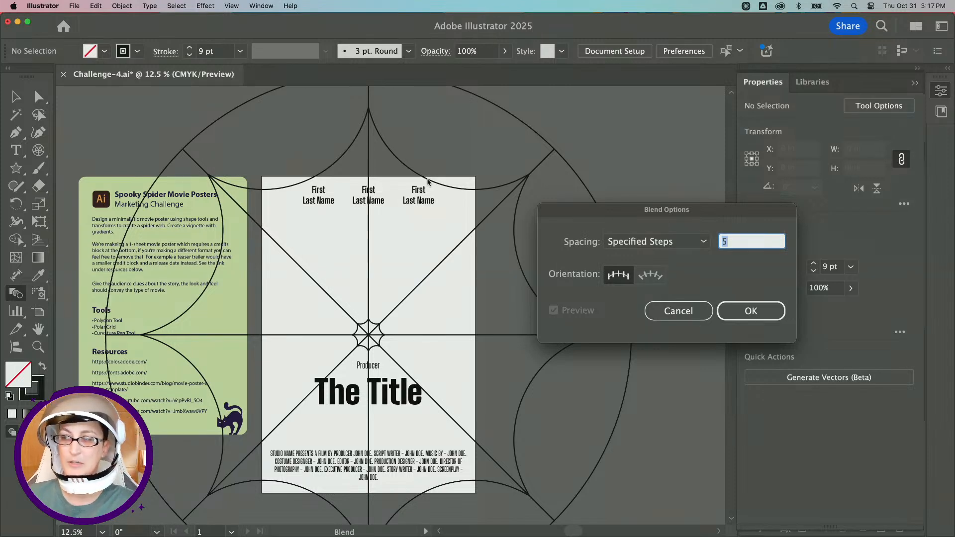
left_click(751, 311)
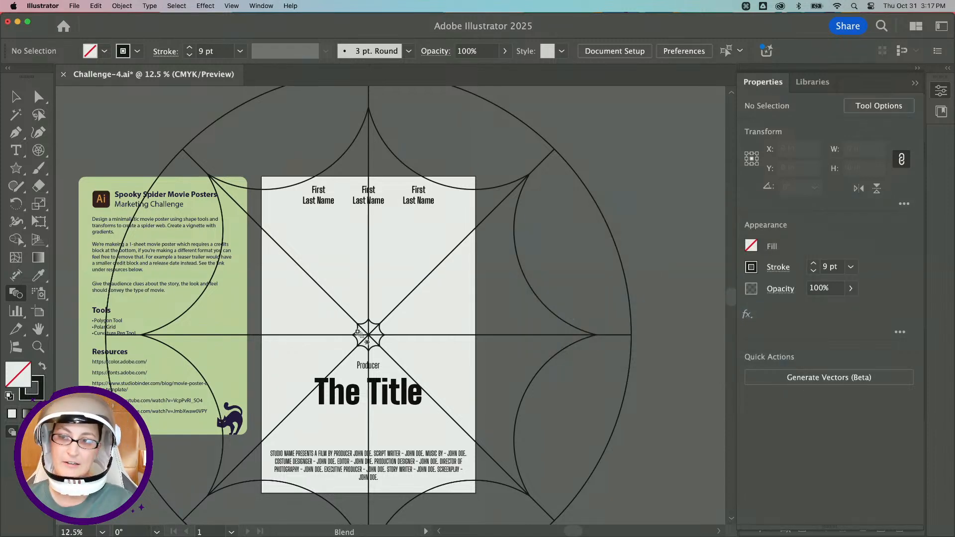
Blend the small centre star into the large star with the Blend tool, redoing the blend once.
key("alt")
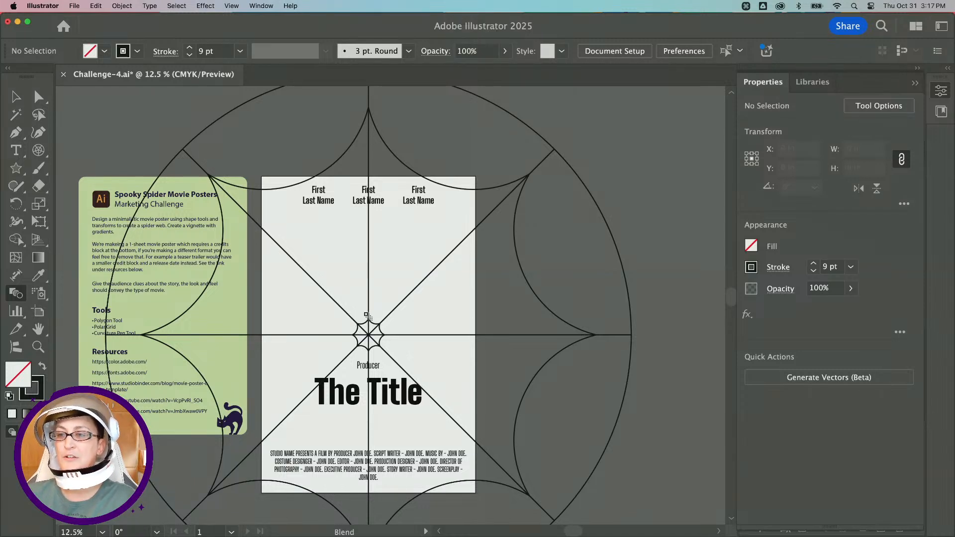
scroll(331, 221, "up", 2)
scroll(331, 220, "up", 1)
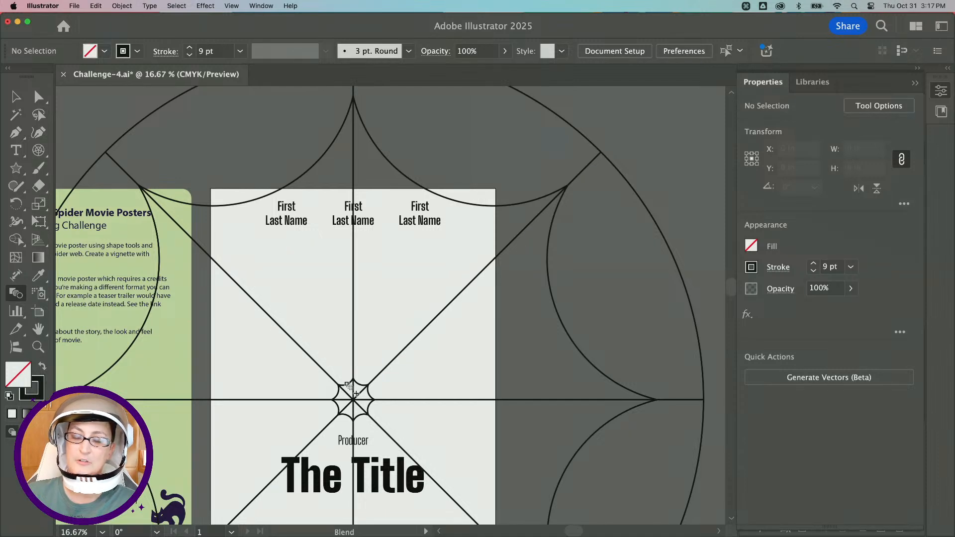
left_click(347, 385)
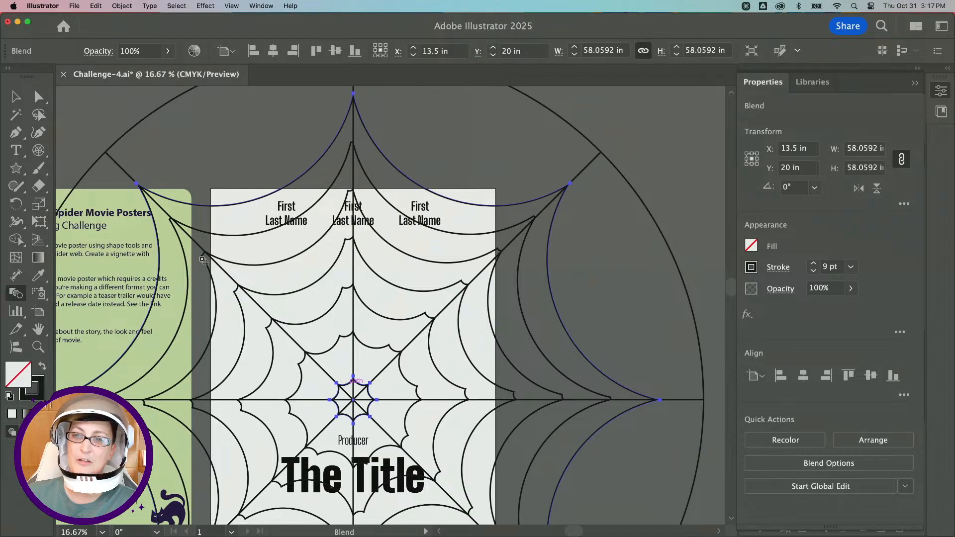
key("super+z")
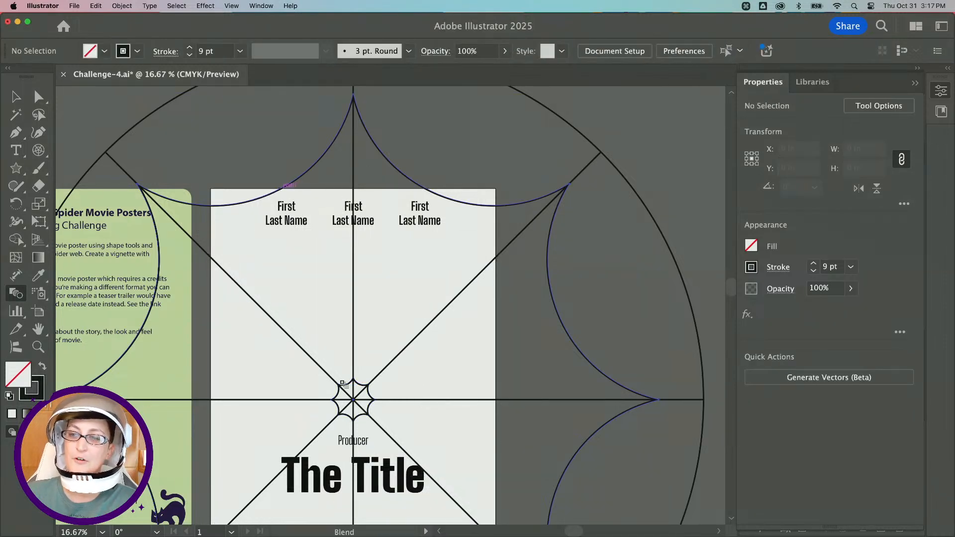
left_click(348, 386)
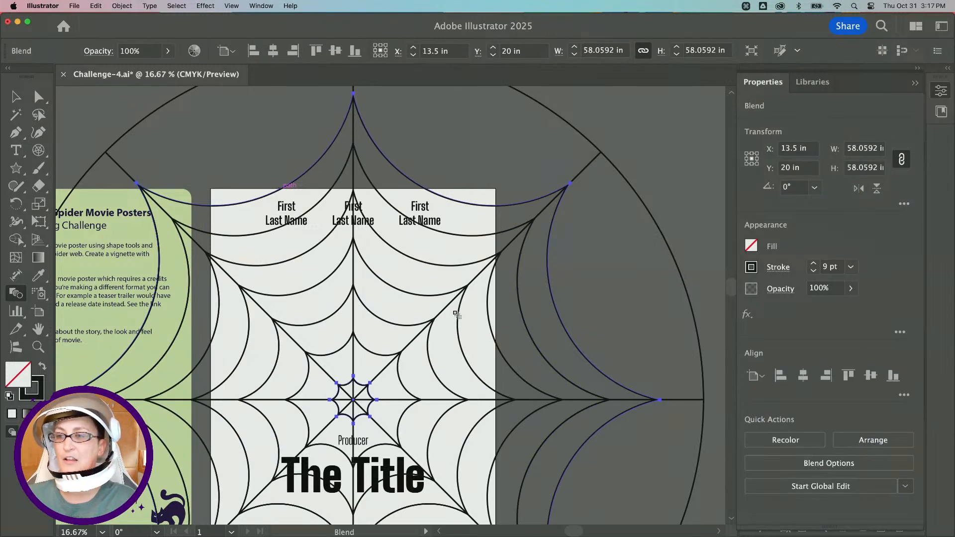
Release the star blend.
scroll(457, 315, "down", 3)
scroll(457, 315, "left", 2)
left_click(17, 97)
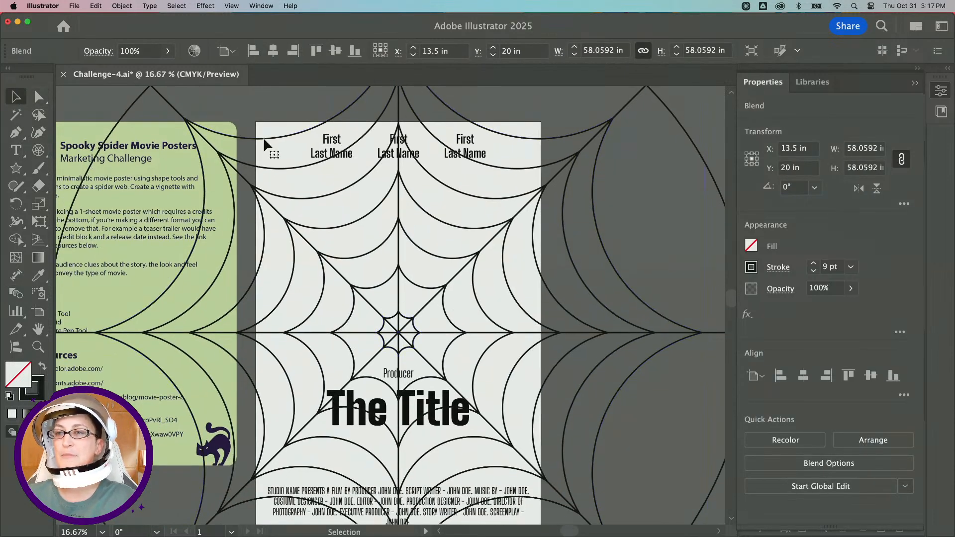
scroll(263, 136, "left", 2)
key("alt")
left_click(118, 8)
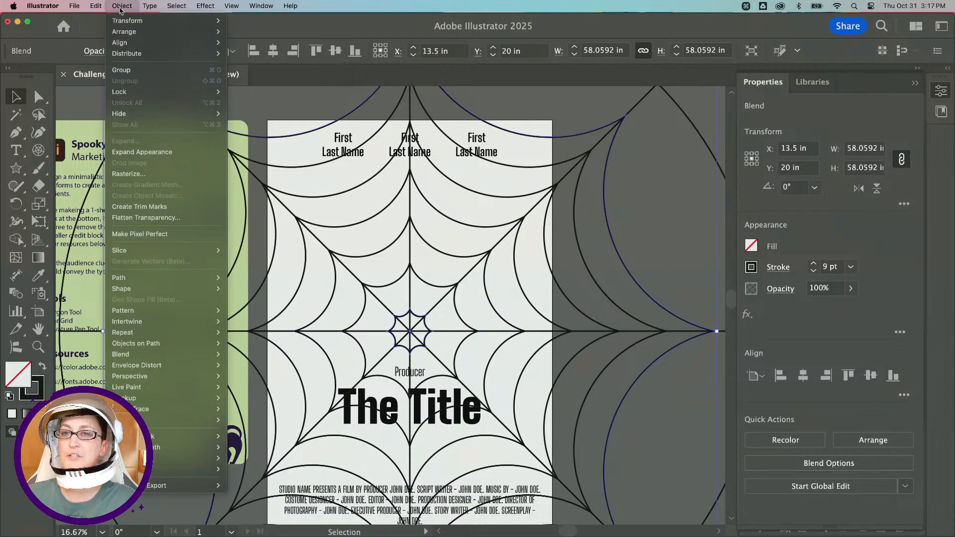
mouse_move(174, 355)
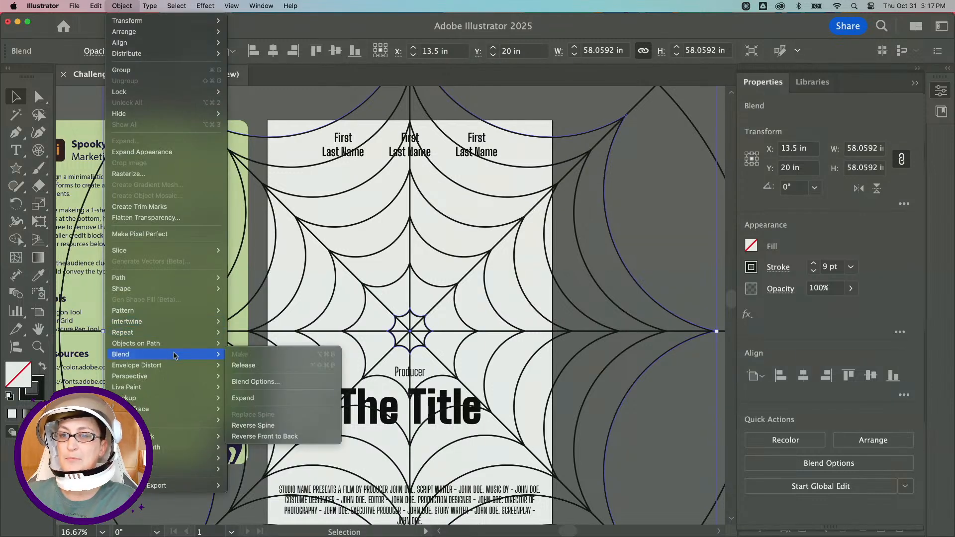
left_click(276, 366)
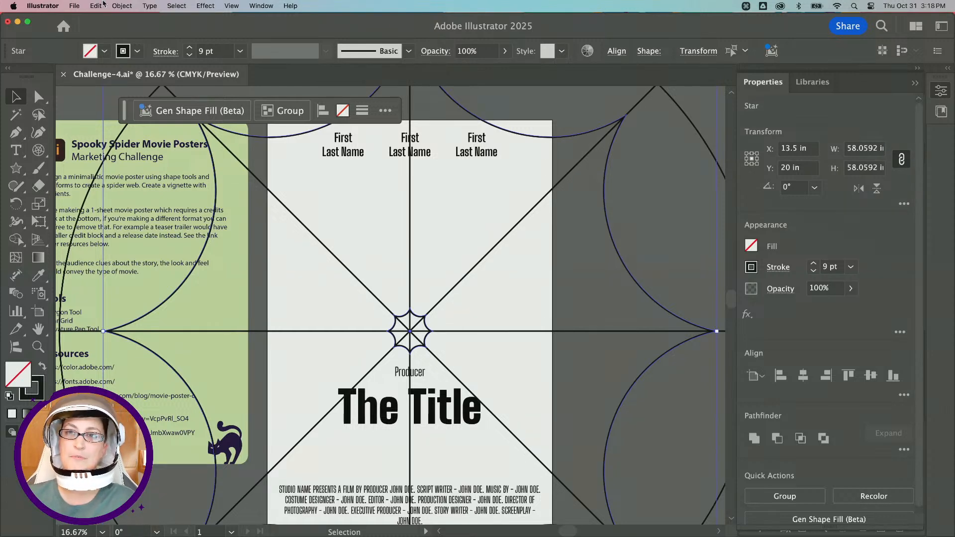
Make the blend between the two stars again.
left_click(122, 6)
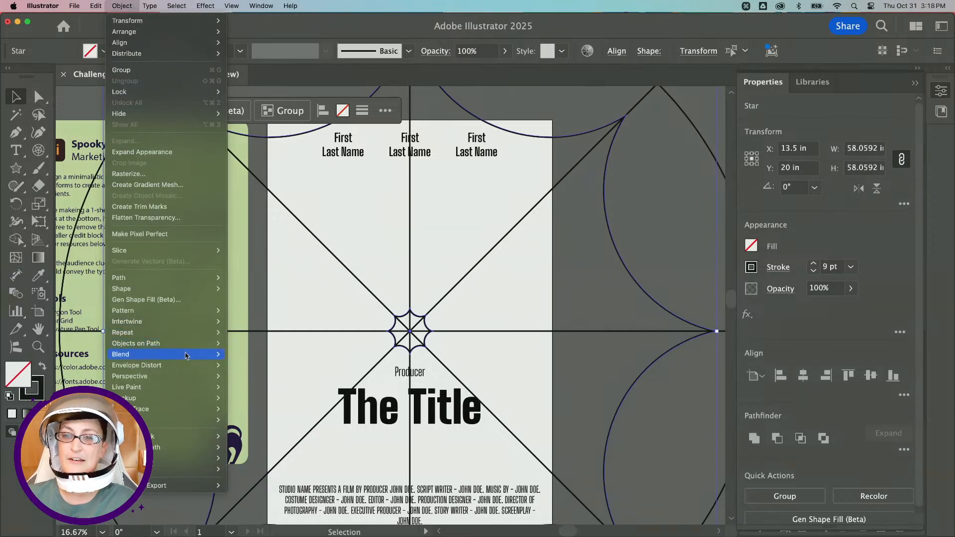
left_click(243, 355)
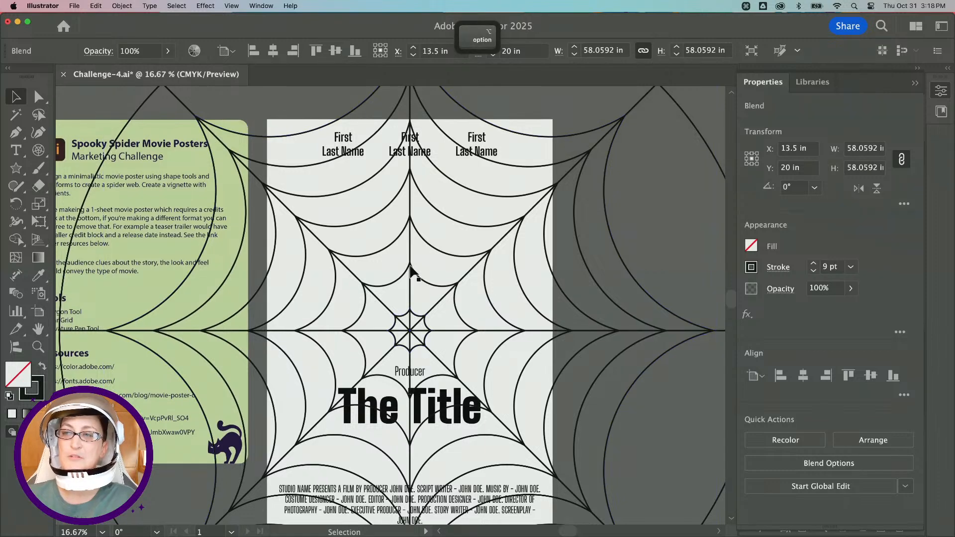
scroll(411, 270, "down", 1)
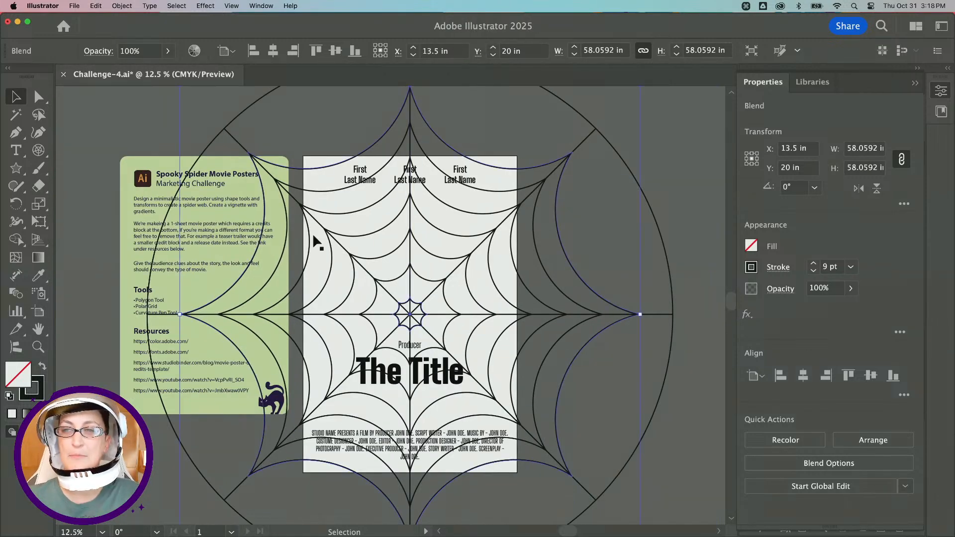
Deselect everything and switch to the Rectangle tool.
left_click(691, 230)
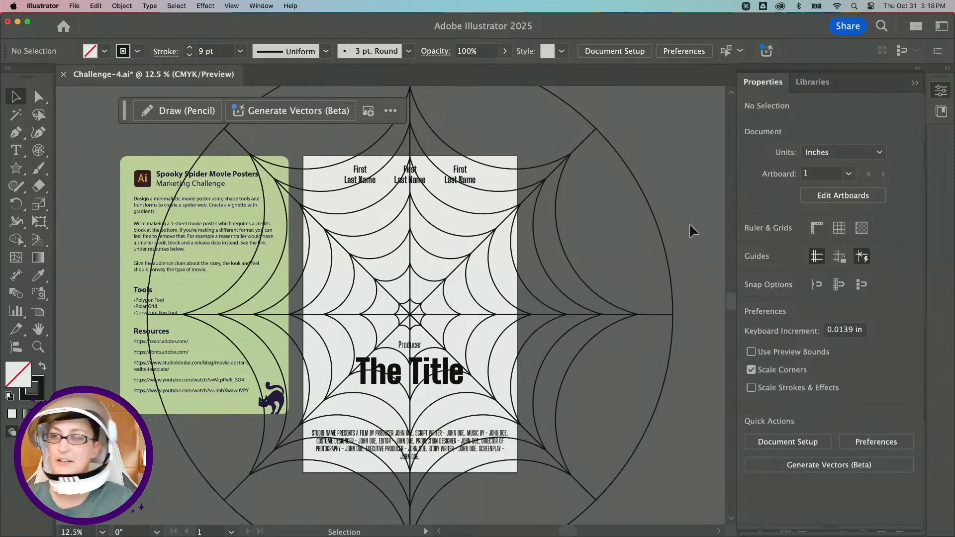
left_click(16, 168)
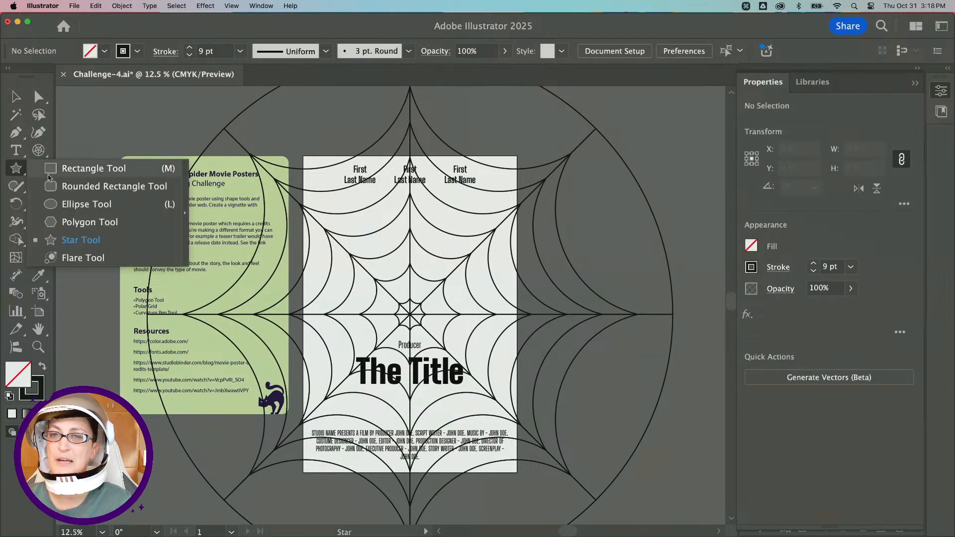
left_click(48, 169)
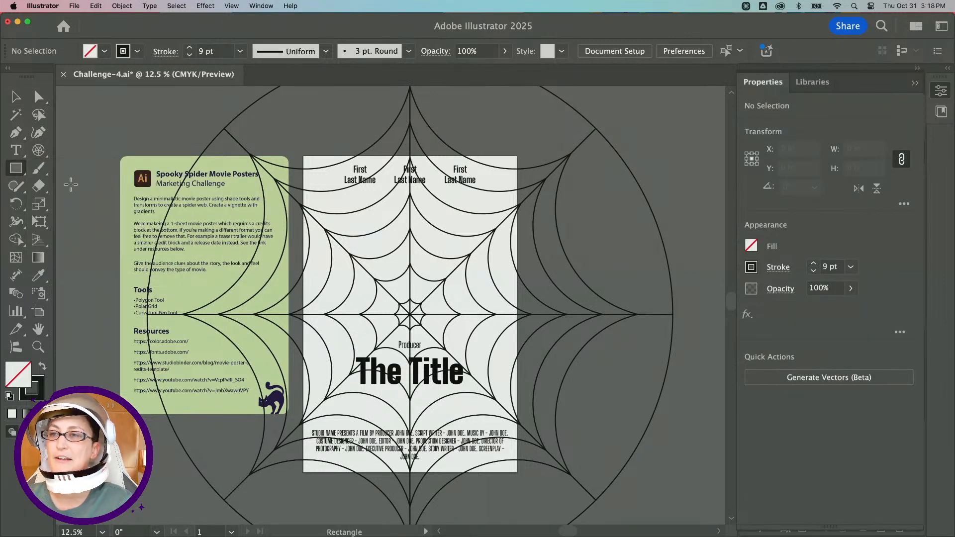
Open the Layers panel and float it over the canvas at a smaller size.
left_click(938, 92)
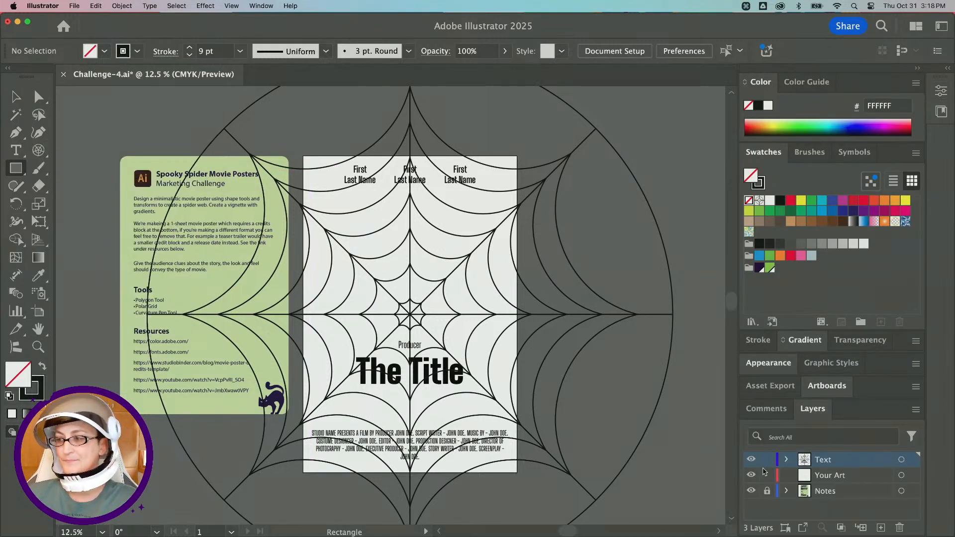
left_click_drag(813, 409, 562, 105)
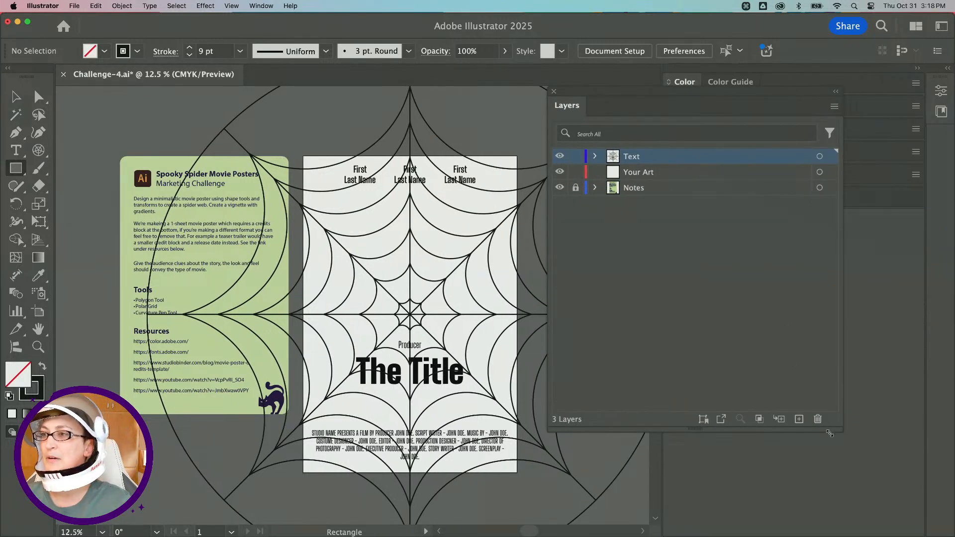
left_click_drag(829, 433, 736, 454)
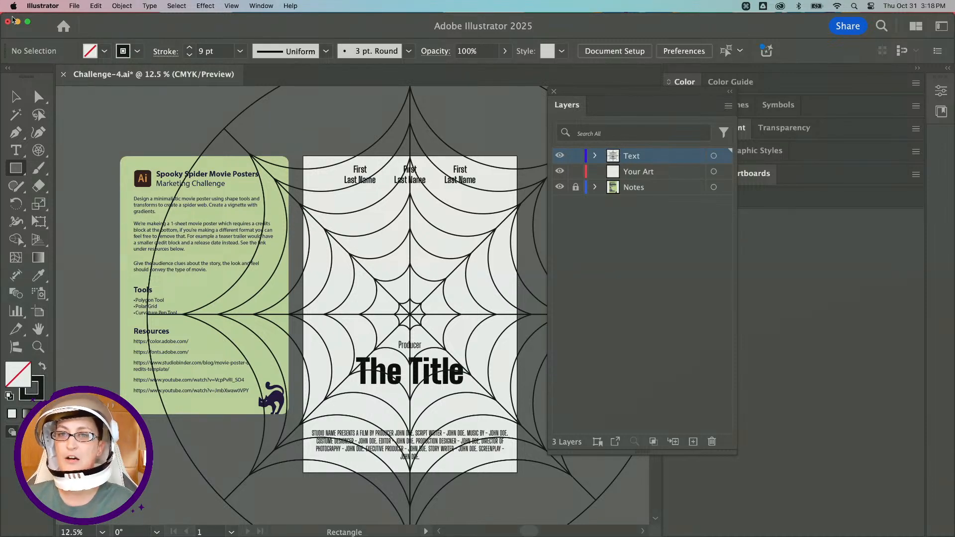
Select the polar grid together with the star blend and group them.
left_click(16, 97)
scroll(449, 226, "right", 5)
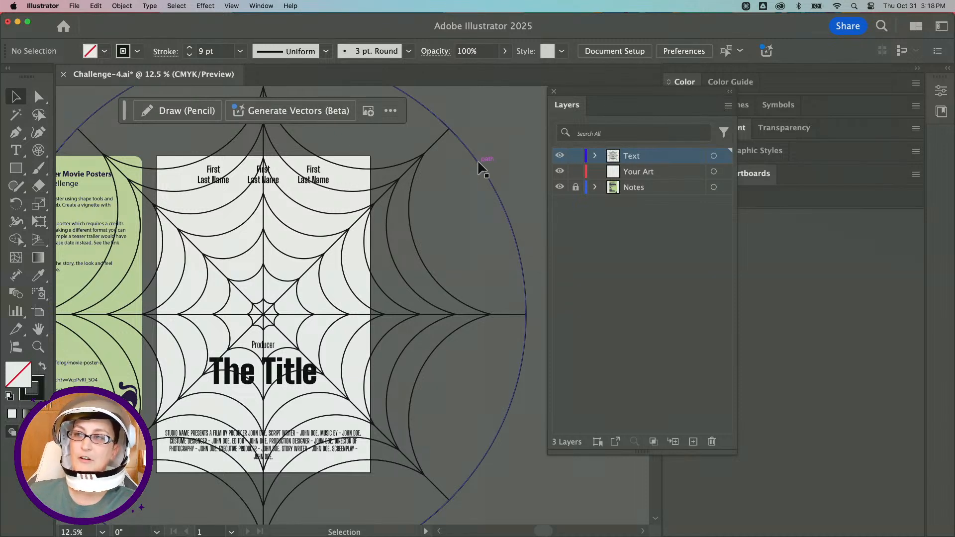
left_click(408, 176)
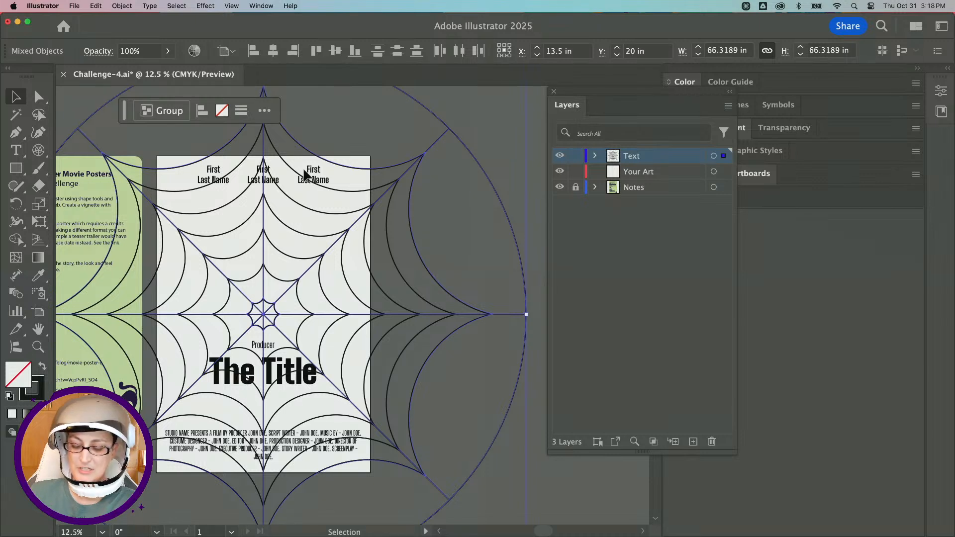
key("super")
key("super+g")
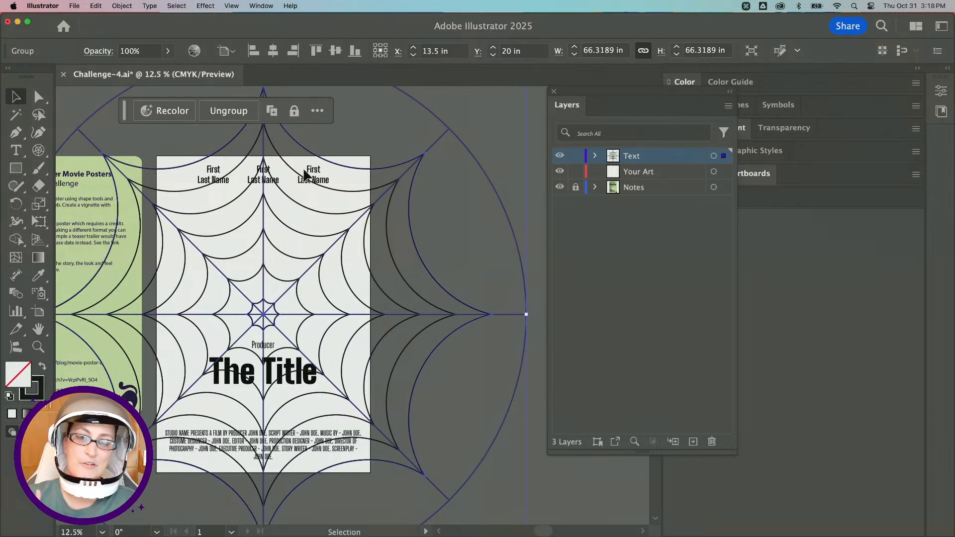
Move the grouped web from the Text layer into the Your Art layer.
left_click(511, 160)
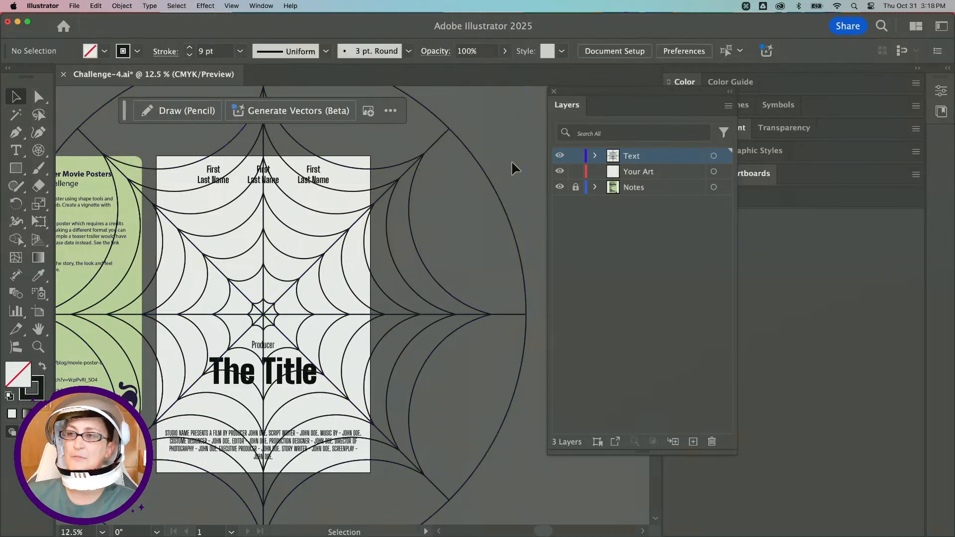
left_click(421, 159)
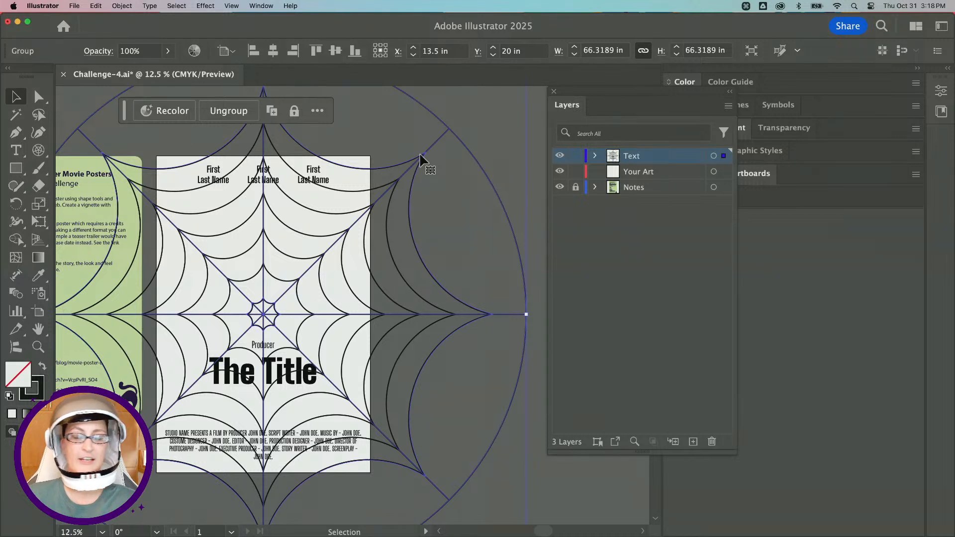
left_click(595, 156)
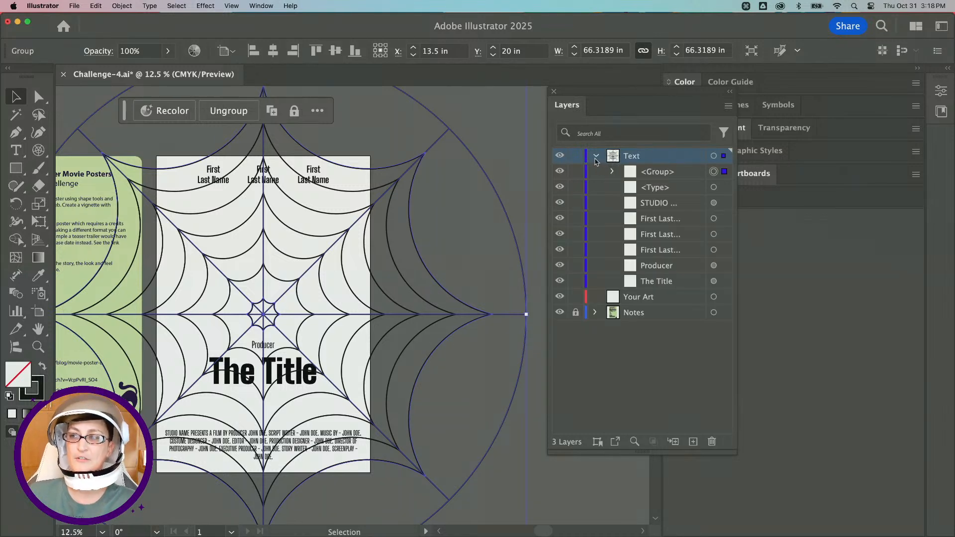
left_click(596, 157)
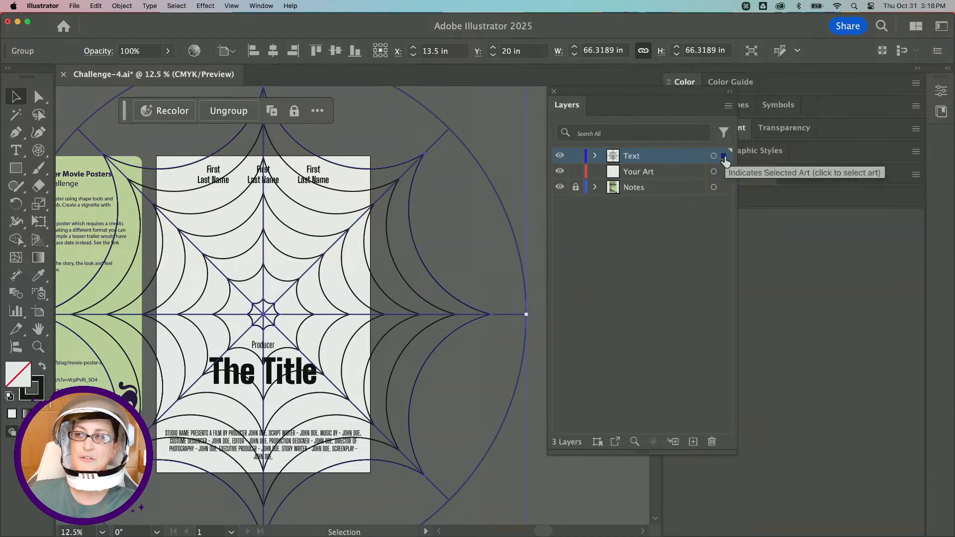
key("super")
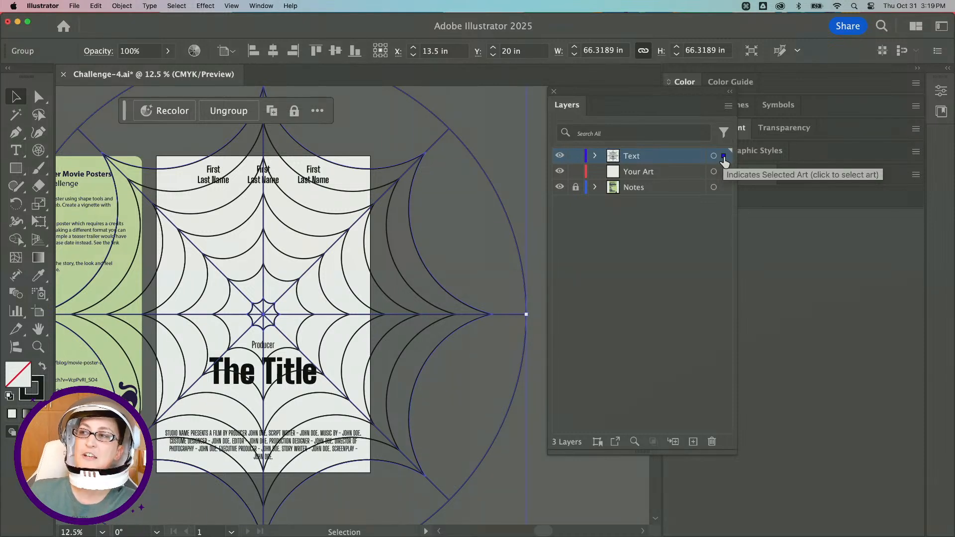
left_click_drag(724, 162, 726, 175)
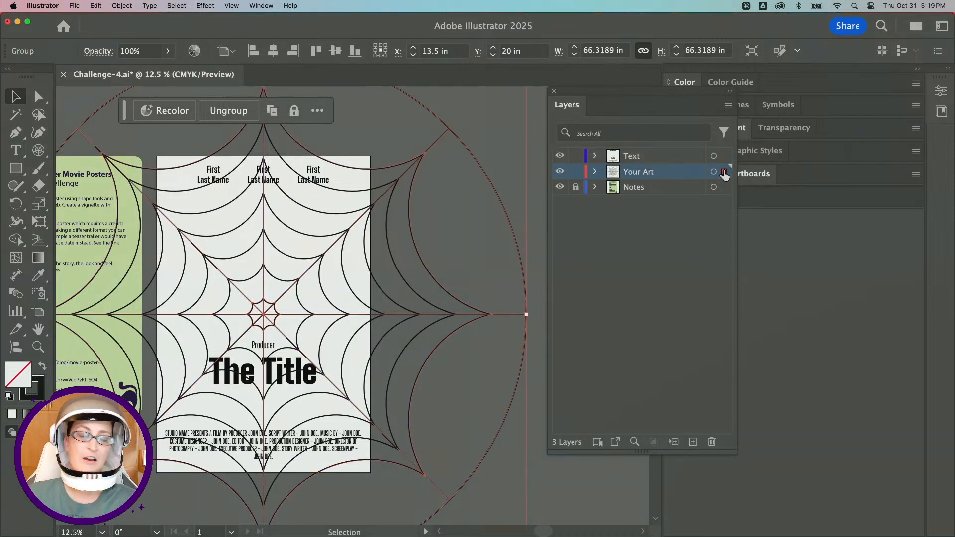
left_click(596, 172)
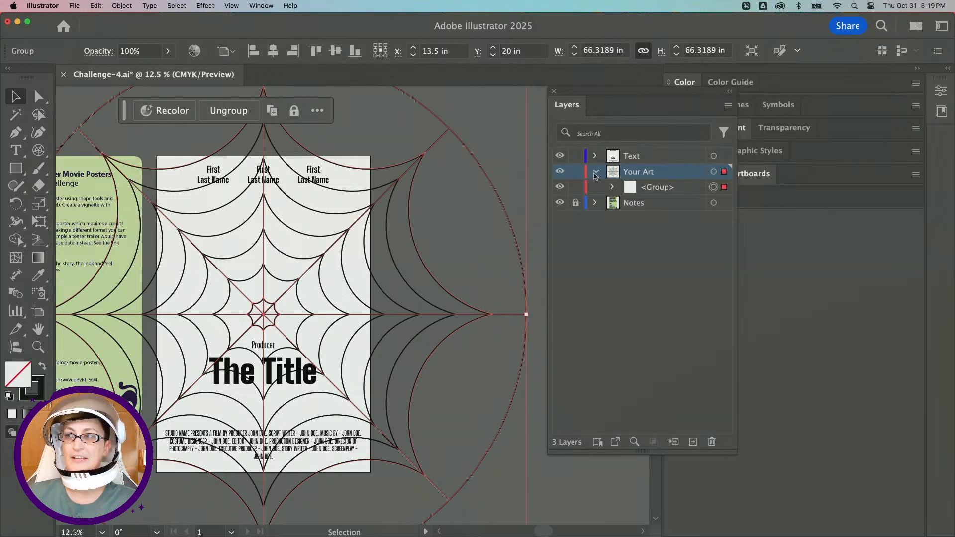
left_click(596, 157)
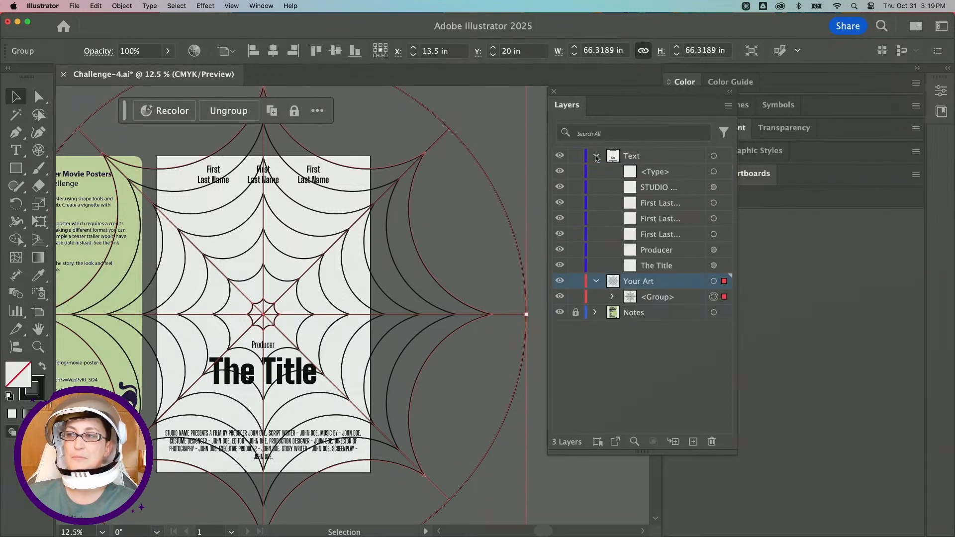
left_click(596, 157)
left_click(596, 173)
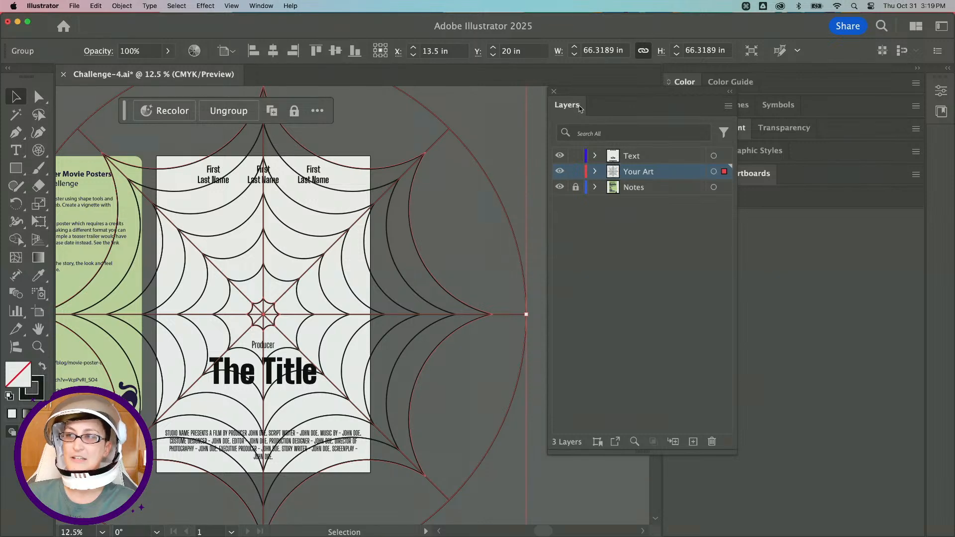
Dock the floating Layers panel back into the panel stack.
left_click_drag(567, 105, 754, 199)
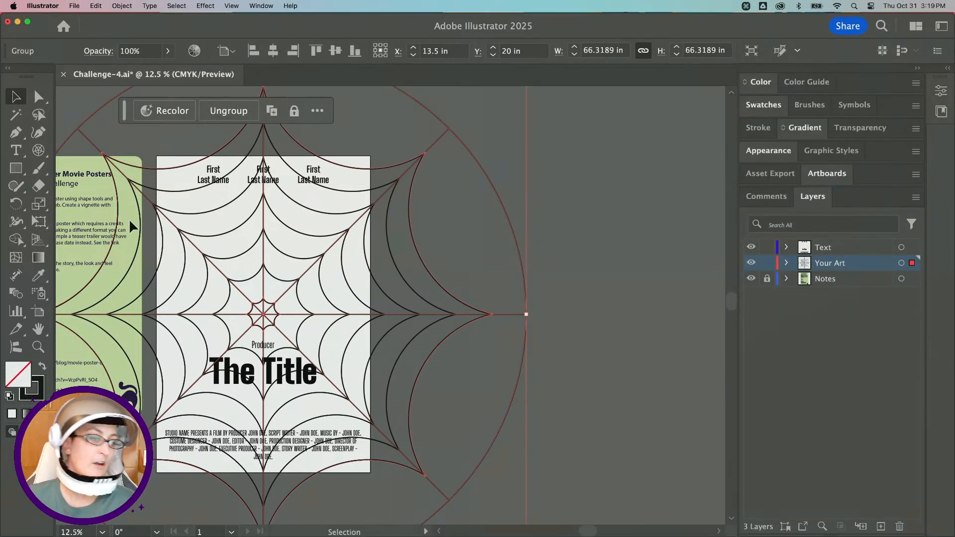
scroll(392, 224, "left", 3)
scroll(392, 224, "left", 5)
scroll(392, 224, "down", 1)
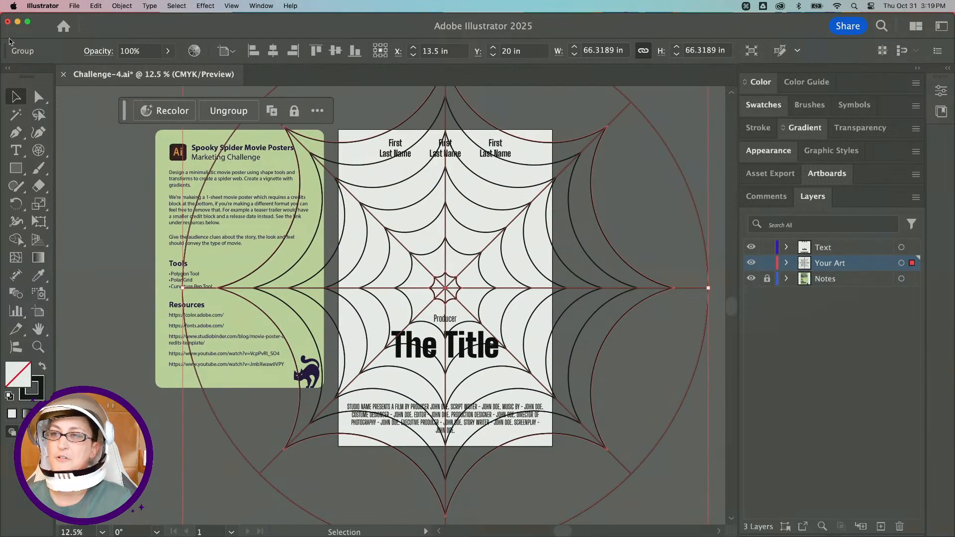
Draw a rectangle covering the whole poster artboard with the Rectangle tool.
left_click(20, 175)
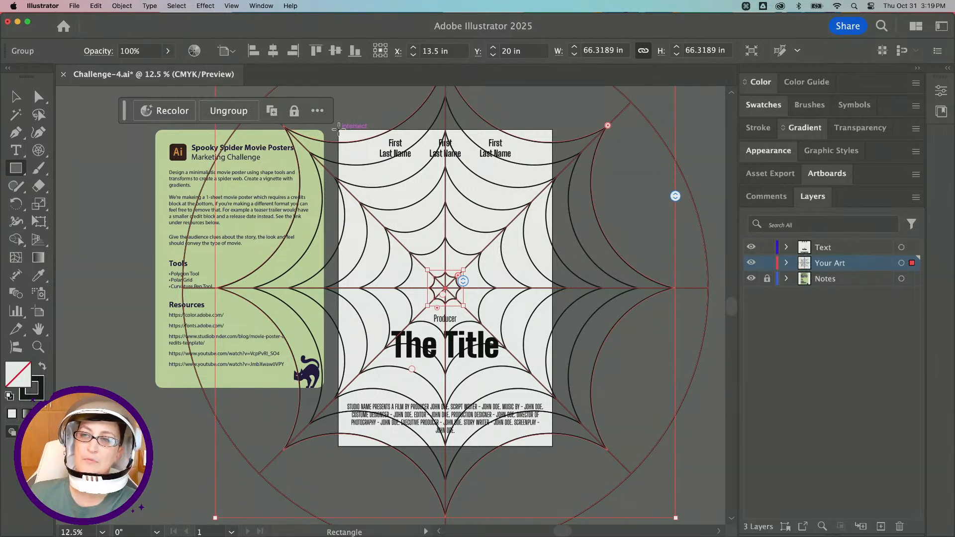
left_click_drag(338, 130, 553, 447)
scroll(276, 306, "left", 1)
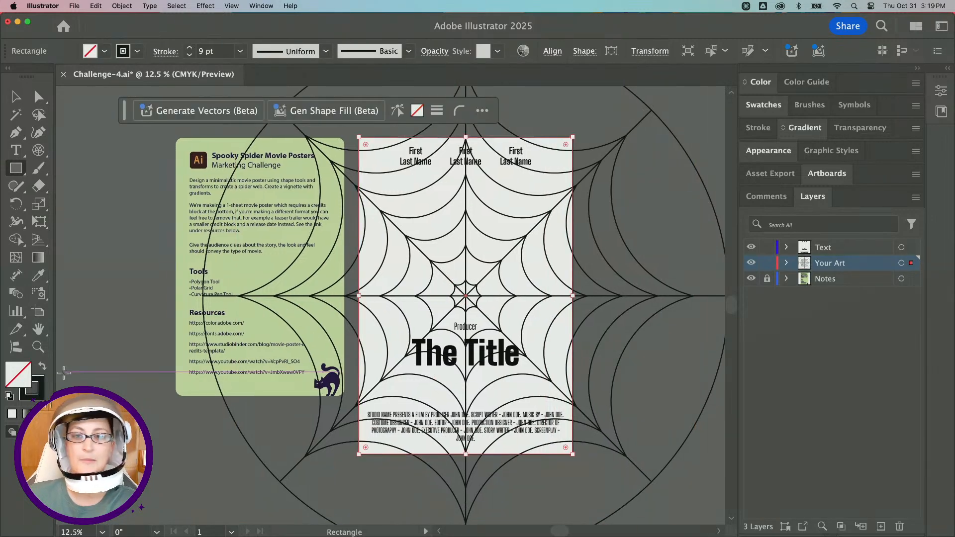
Give the rectangle a light green swatch fill with no stroke.
left_click(41, 368)
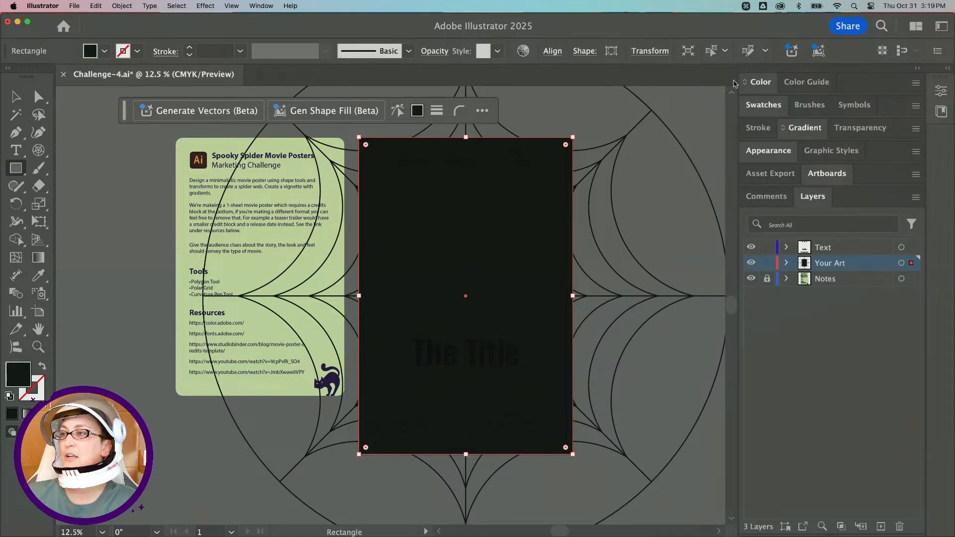
left_click(761, 104)
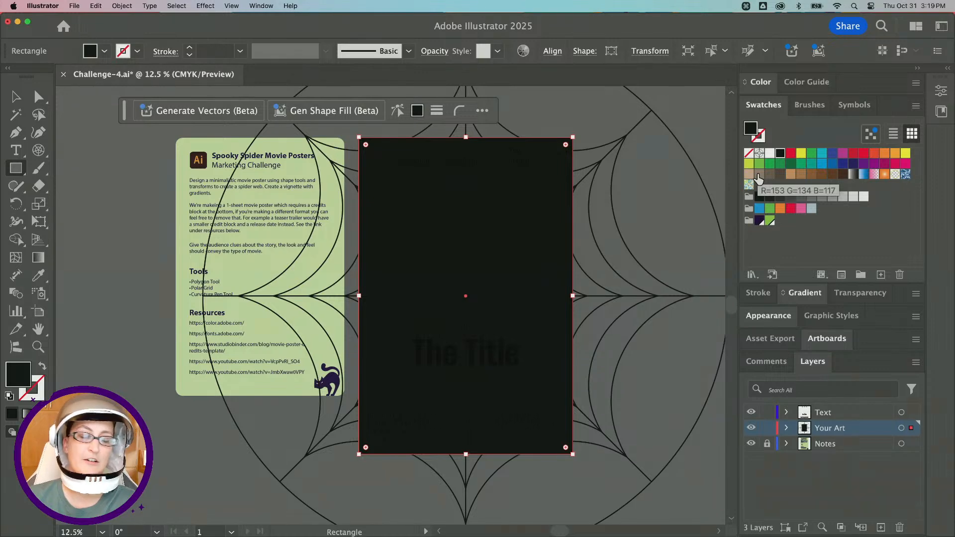
double_click(20, 375)
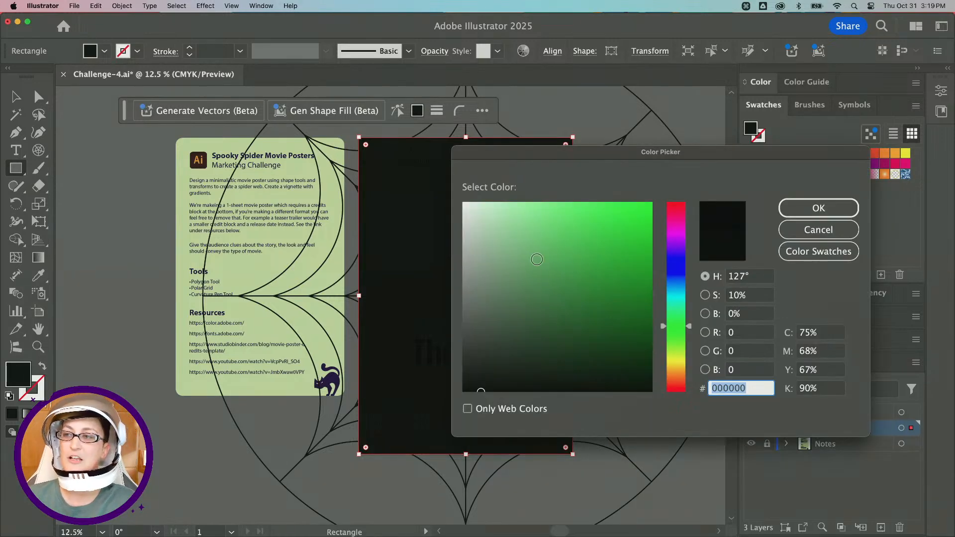
left_click(591, 292)
left_click_drag(601, 155, 241, 121)
left_click(456, 175)
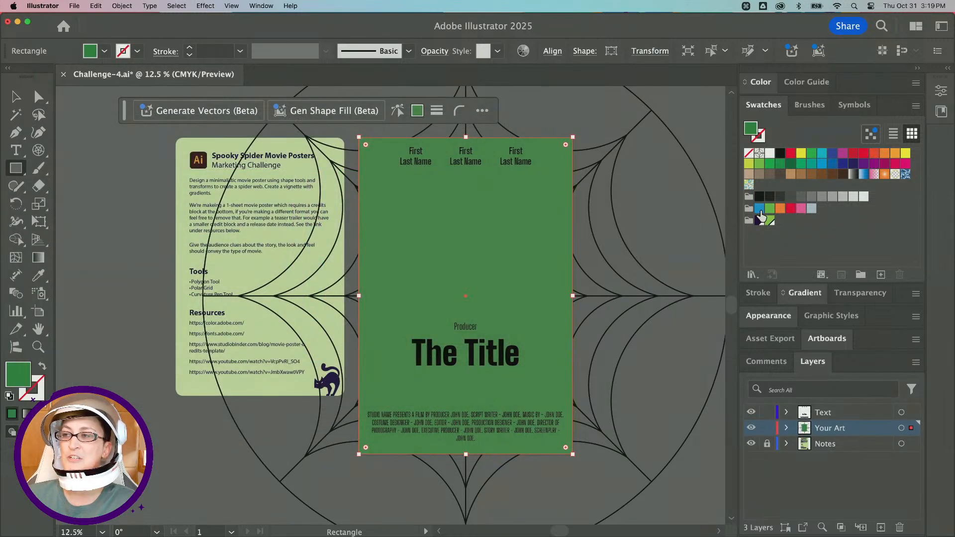
left_click(768, 222)
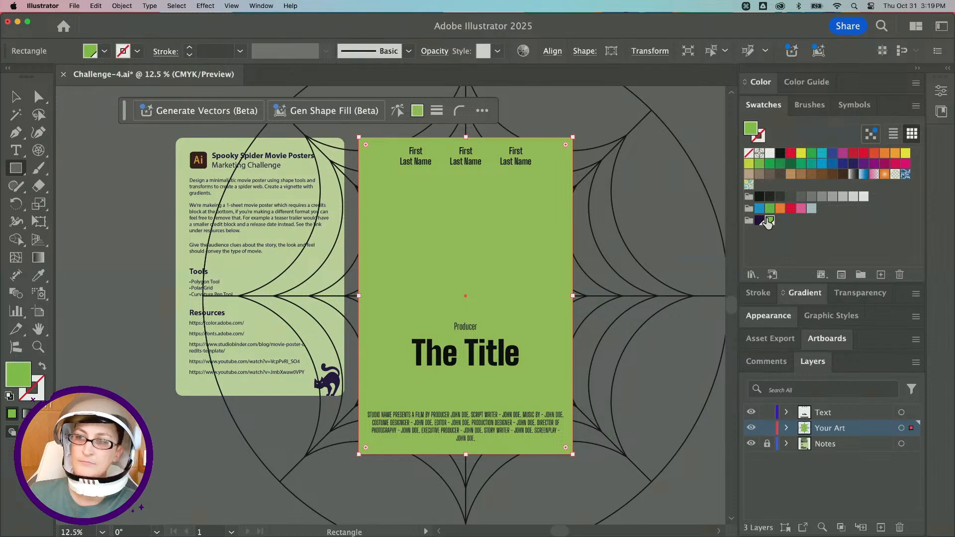
Send the green rectangle to the back behind the web.
left_click(119, 6)
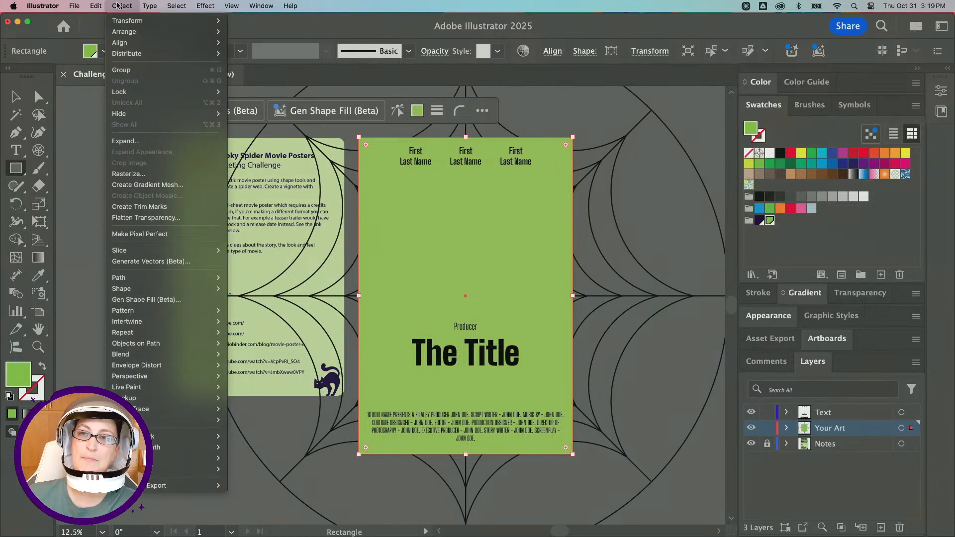
mouse_move(137, 36)
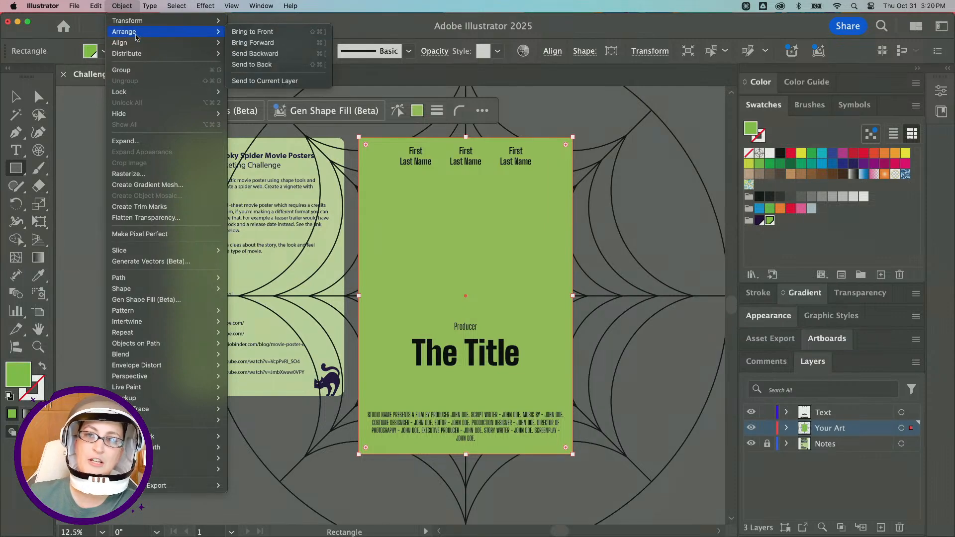
left_click(285, 65)
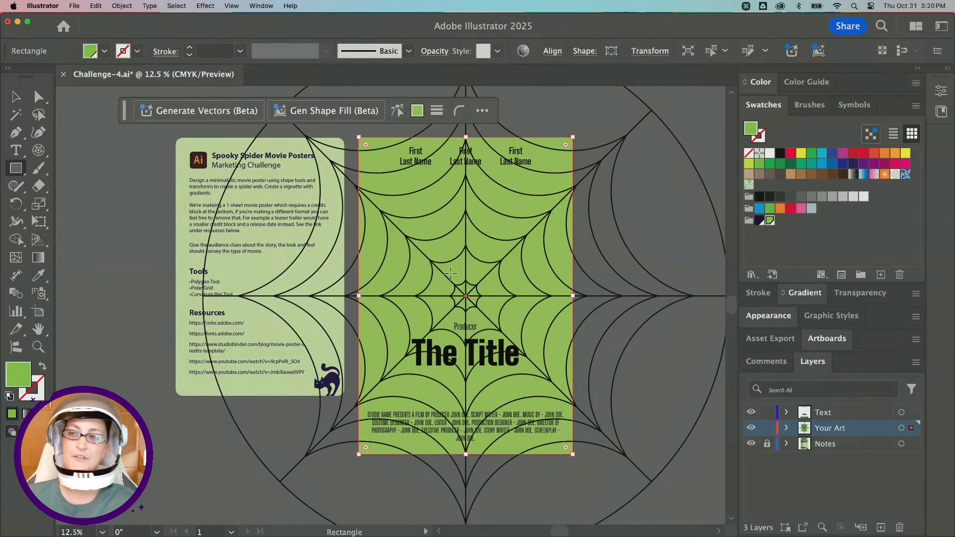
Select the web group and lower its opacity in the Transparency panel, then deselect.
left_click(16, 97)
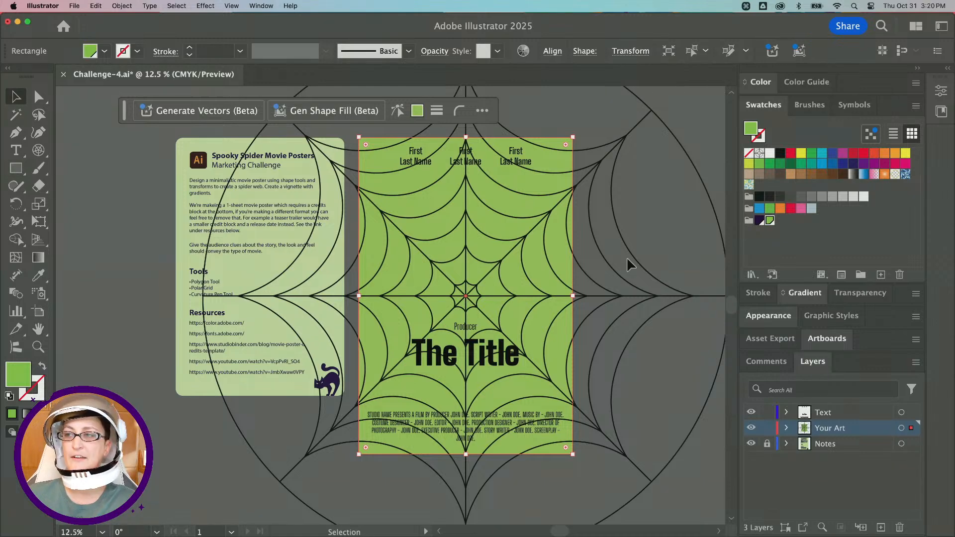
scroll(626, 257, "right", 3)
left_click(604, 286)
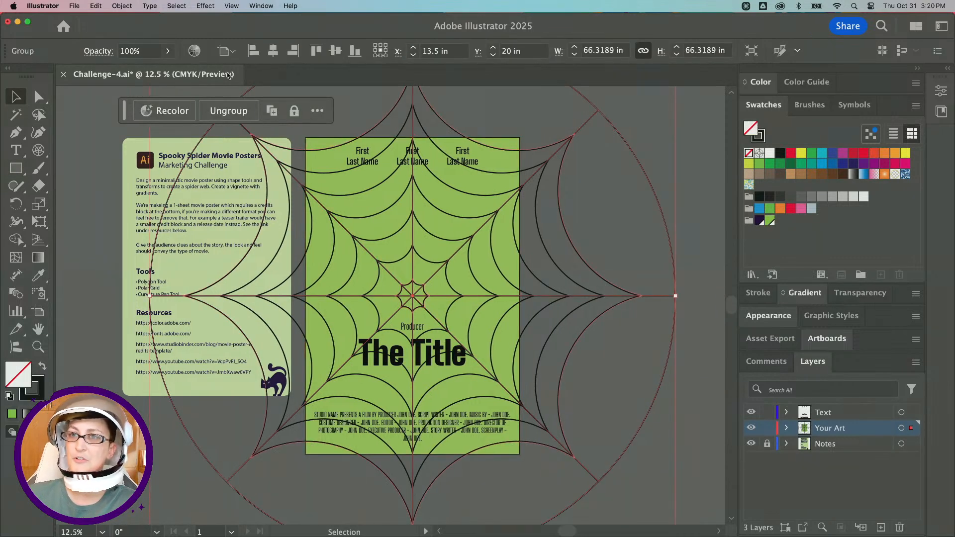
left_click(168, 51)
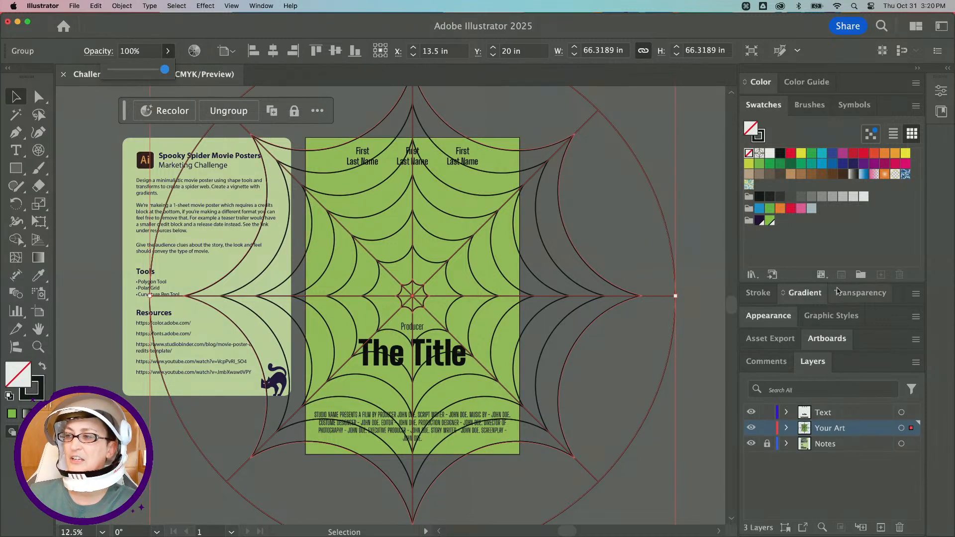
left_click(861, 293)
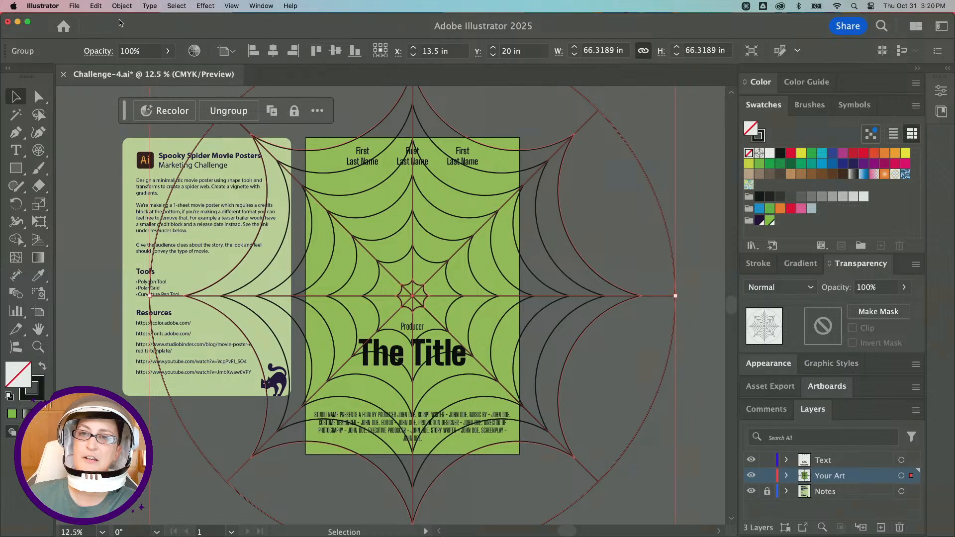
left_click(905, 288)
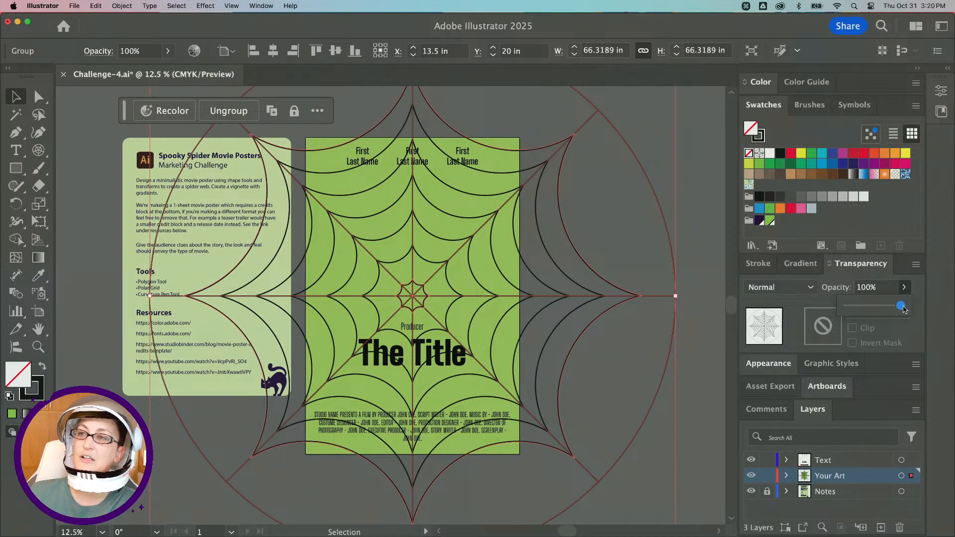
left_click_drag(903, 308, 874, 309)
left_click(689, 425)
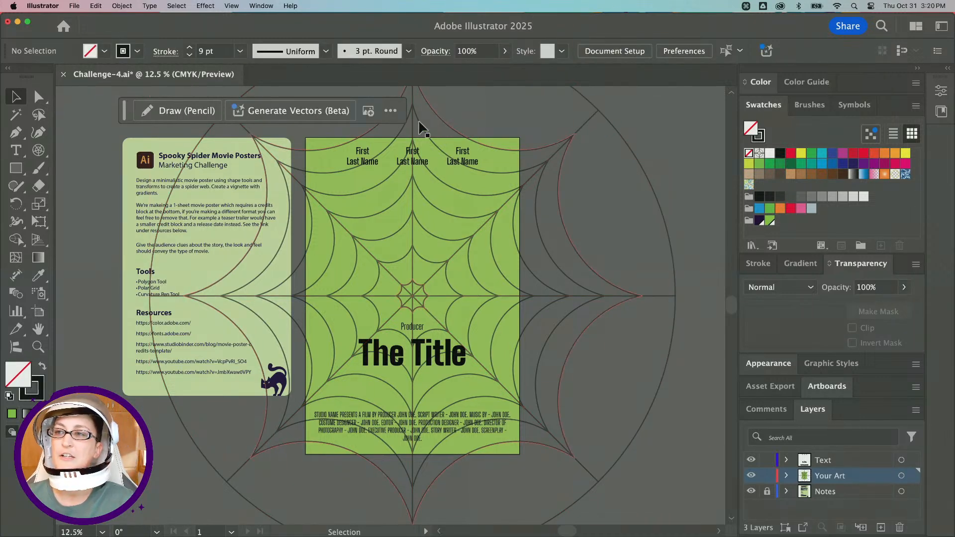
left_click(488, 156)
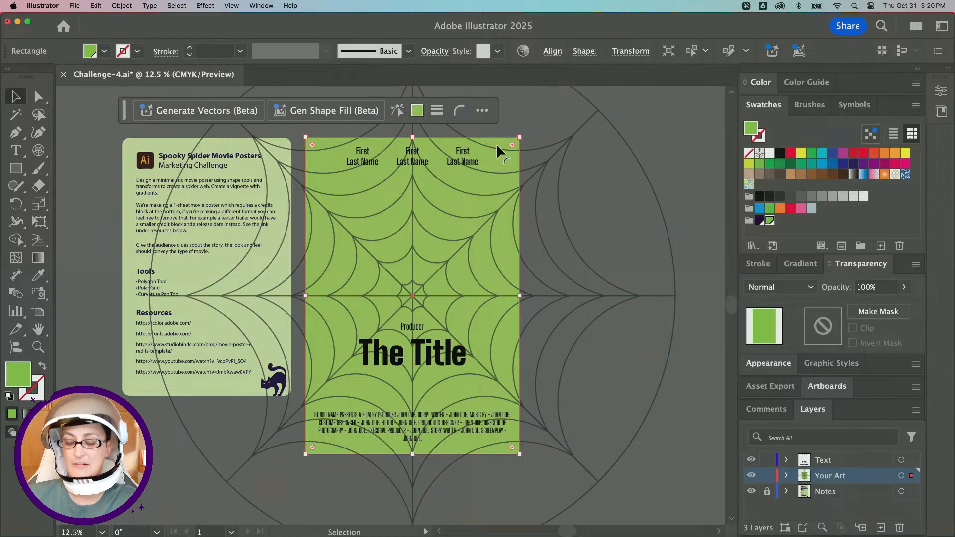
key("super")
key("super")
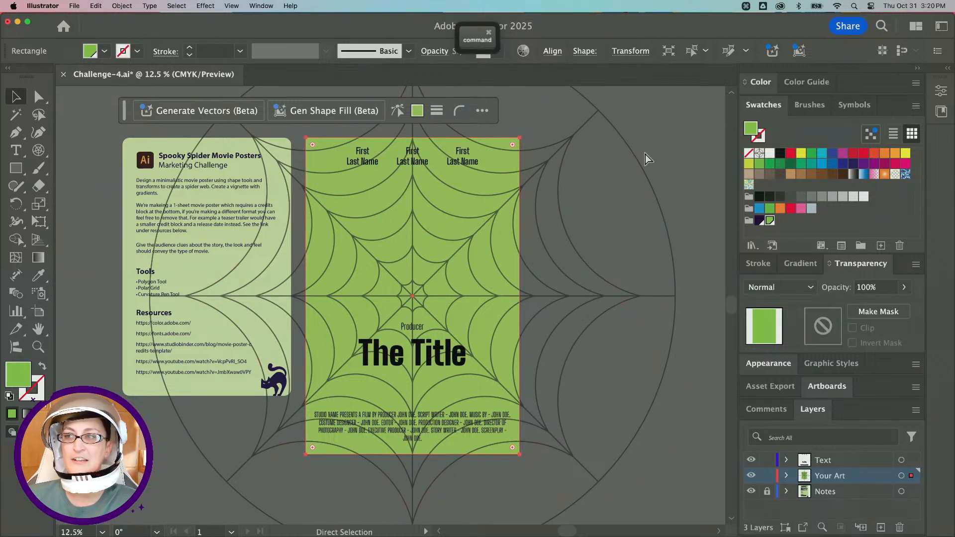
key("super+f")
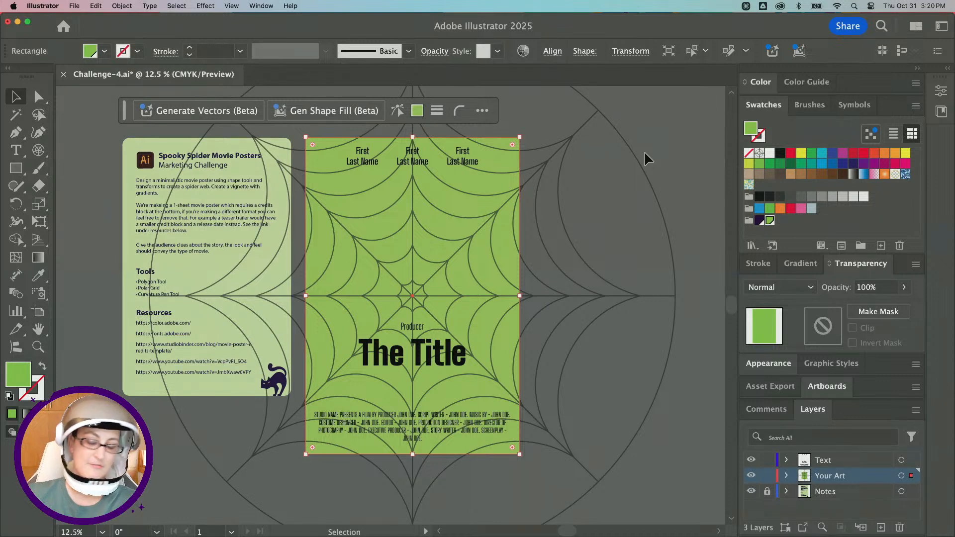
left_click_drag(332, 146, 261, 142)
key("cmd+z")
Bring the rectangle to the front and apply a radial gradient fill to it.
left_click(122, 5)
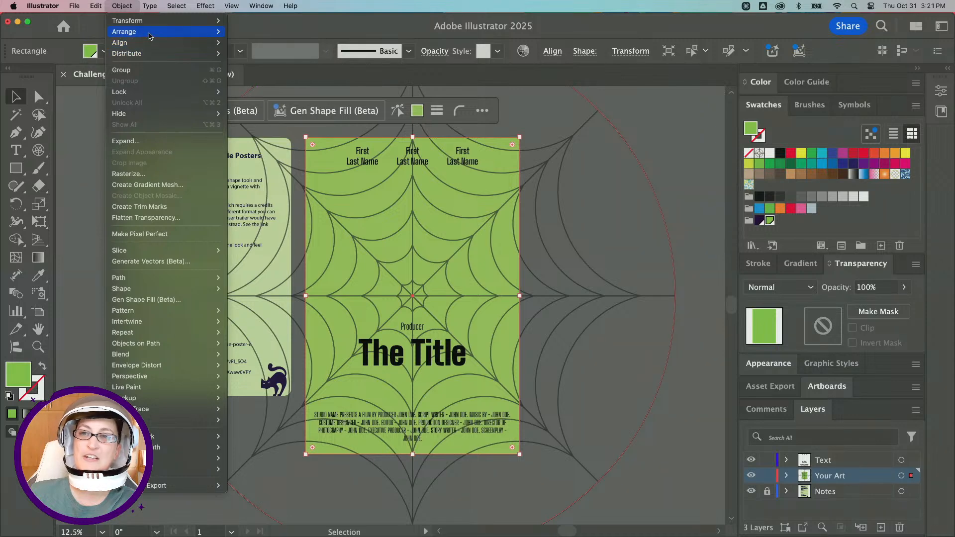
left_click(264, 33)
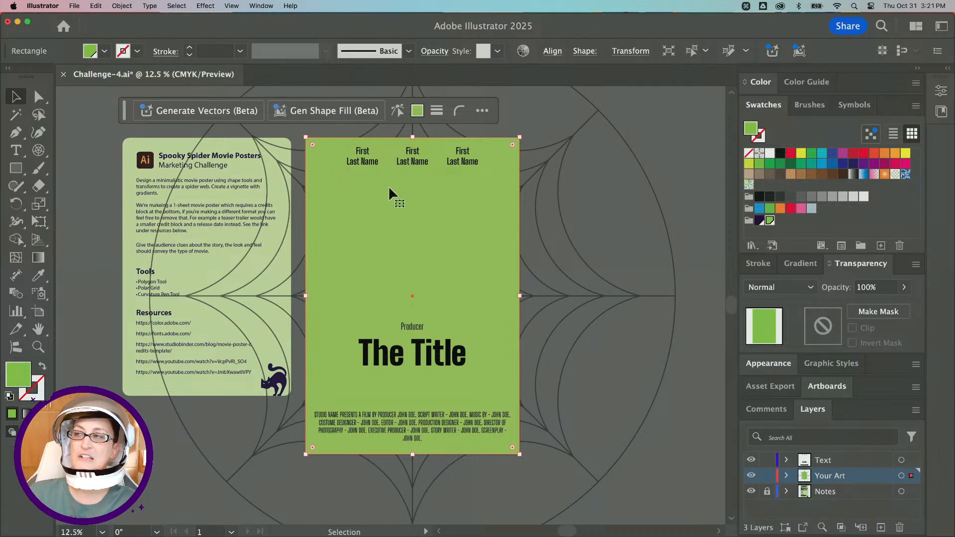
left_click(804, 269)
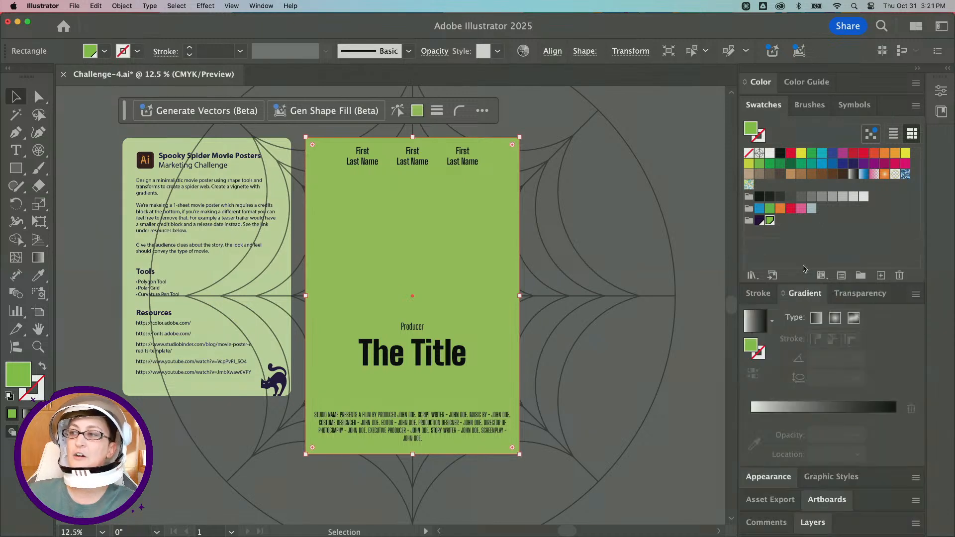
left_click(834, 319)
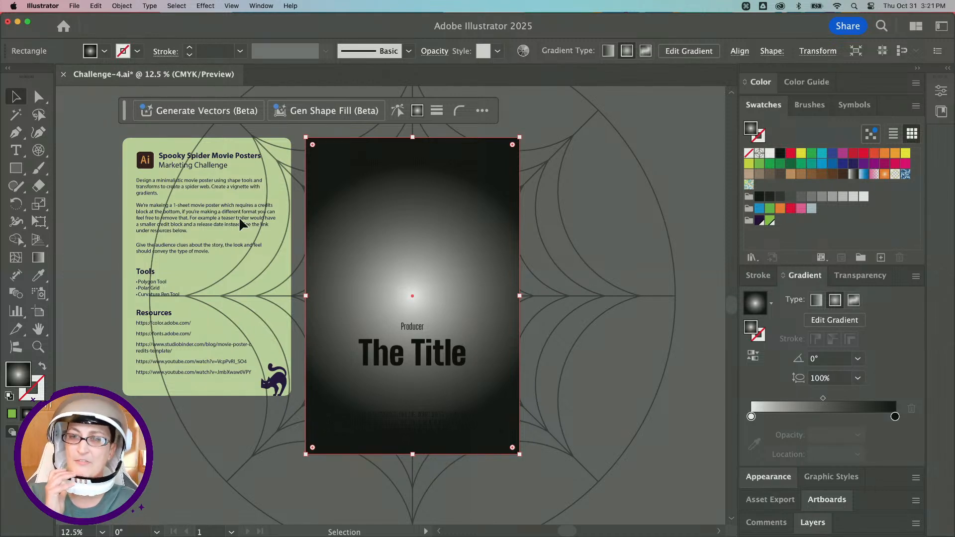
scroll(240, 219, "down", 1)
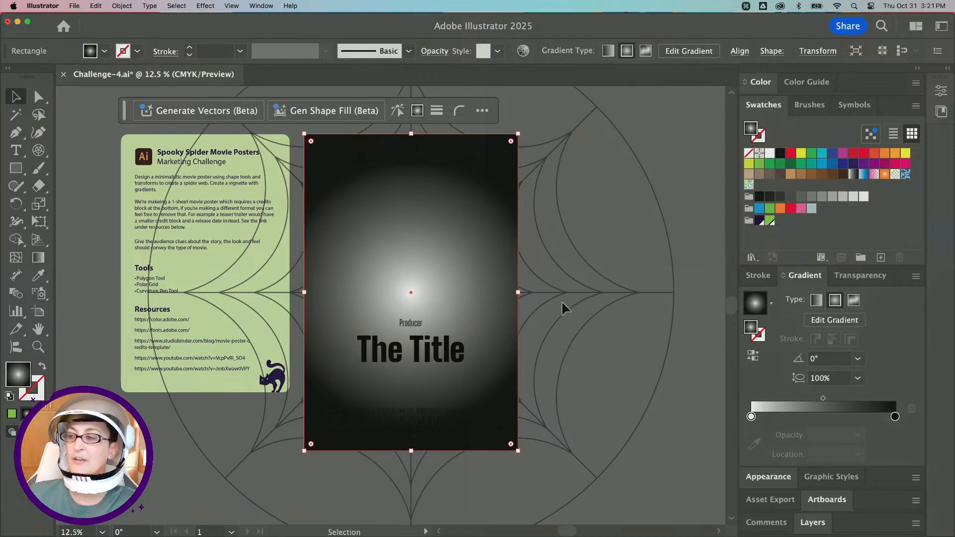
Set the radial gradient's end color stop to the dark purple swatch.
left_click(895, 417)
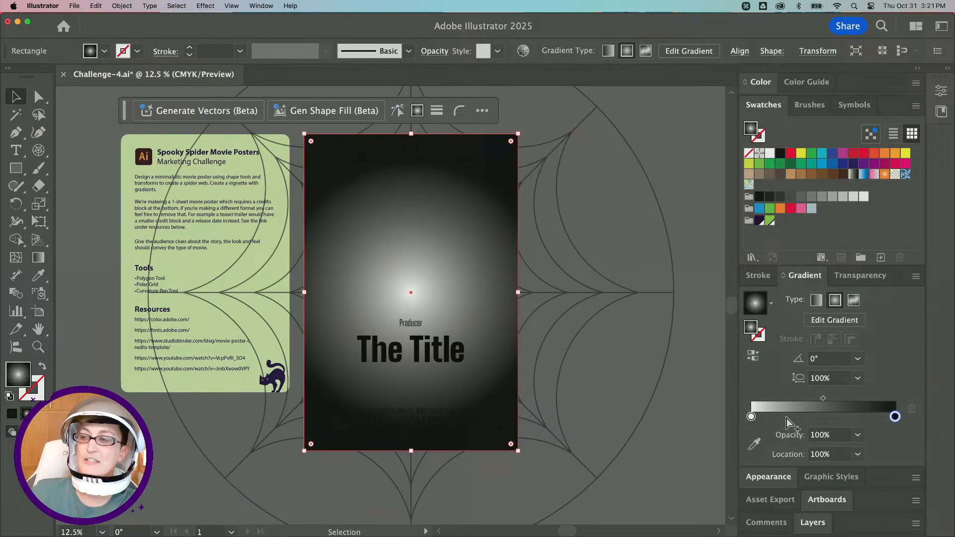
left_click(752, 417)
left_click(892, 417)
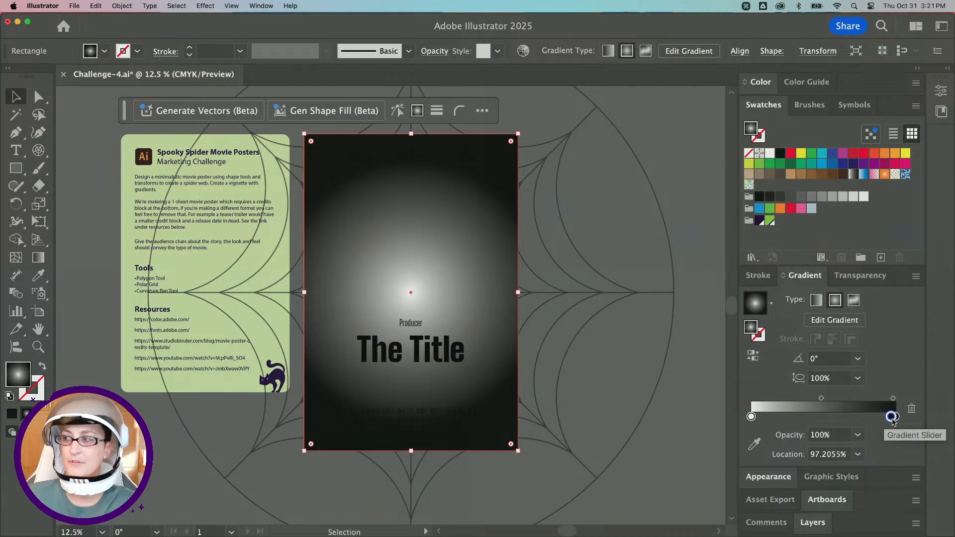
left_click_drag(892, 417, 895, 417)
double_click(895, 417)
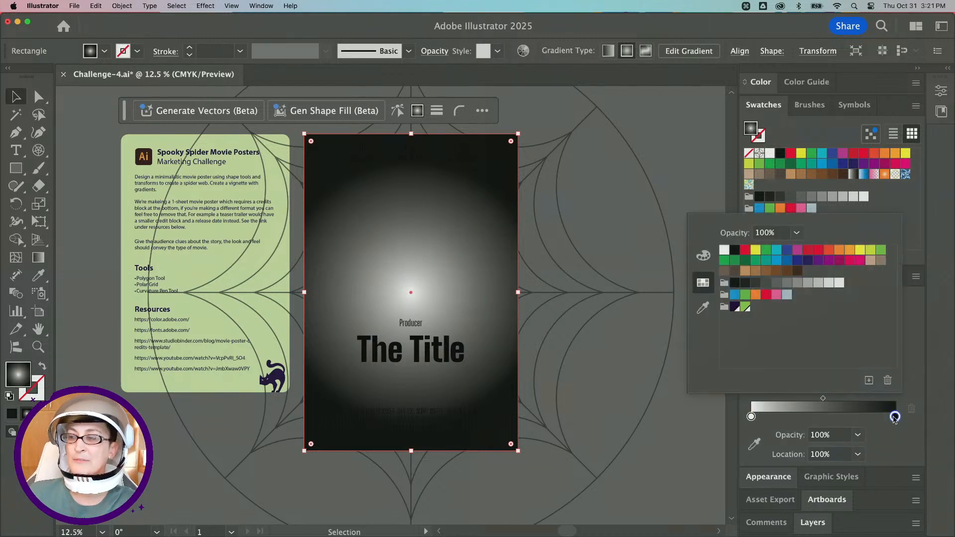
left_click(703, 256)
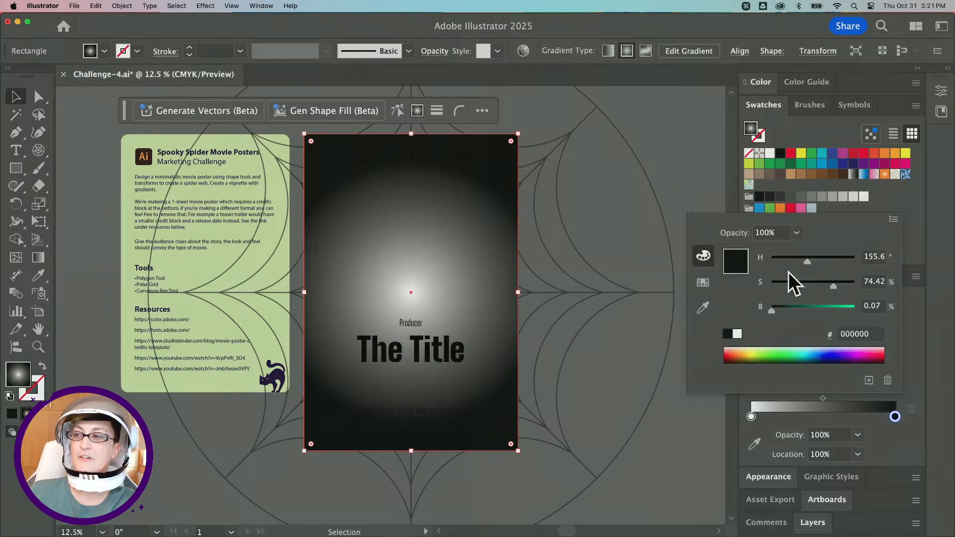
left_click(703, 283)
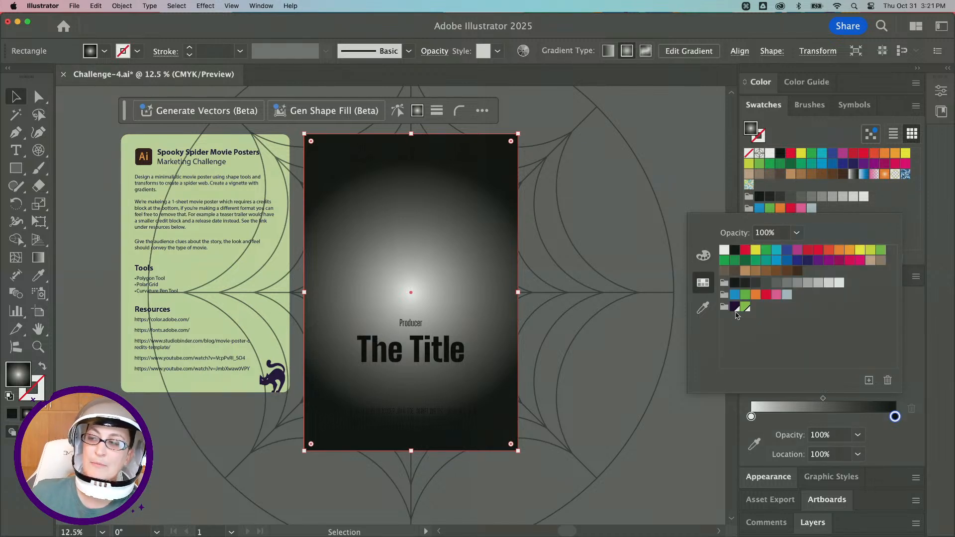
left_click(735, 308)
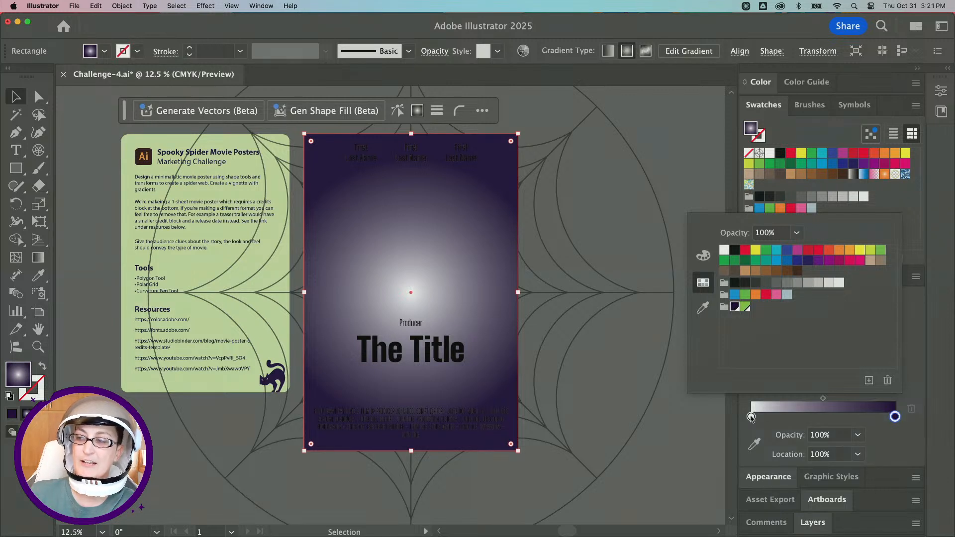
Set the gradient's starting color stop to the same dark purple with 0% opacity.
left_click(751, 417)
double_click(751, 417)
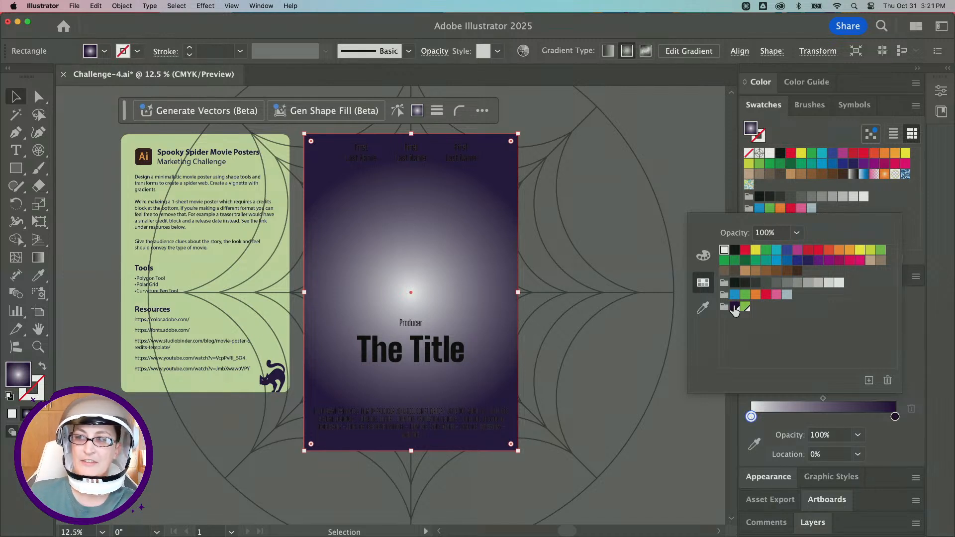
left_click(735, 307)
left_click(752, 417)
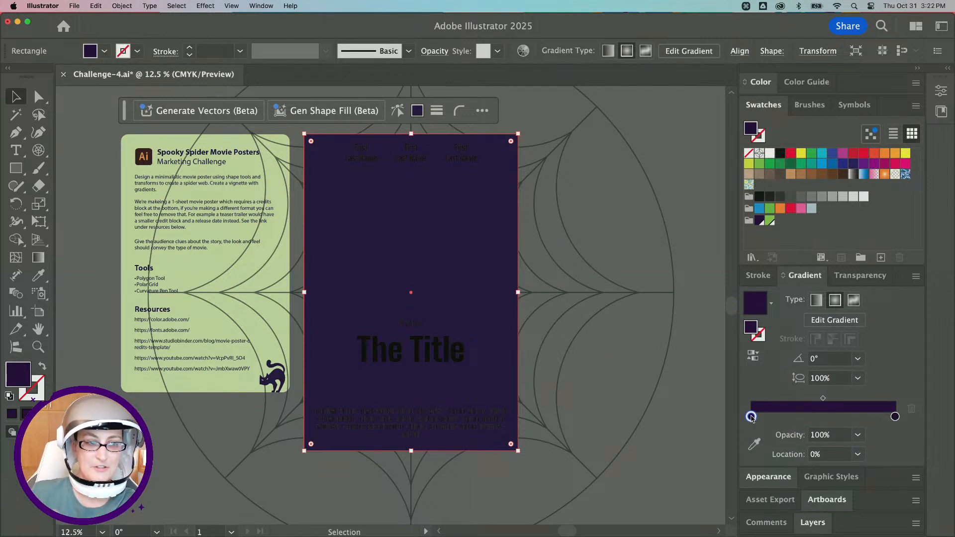
left_click(858, 435)
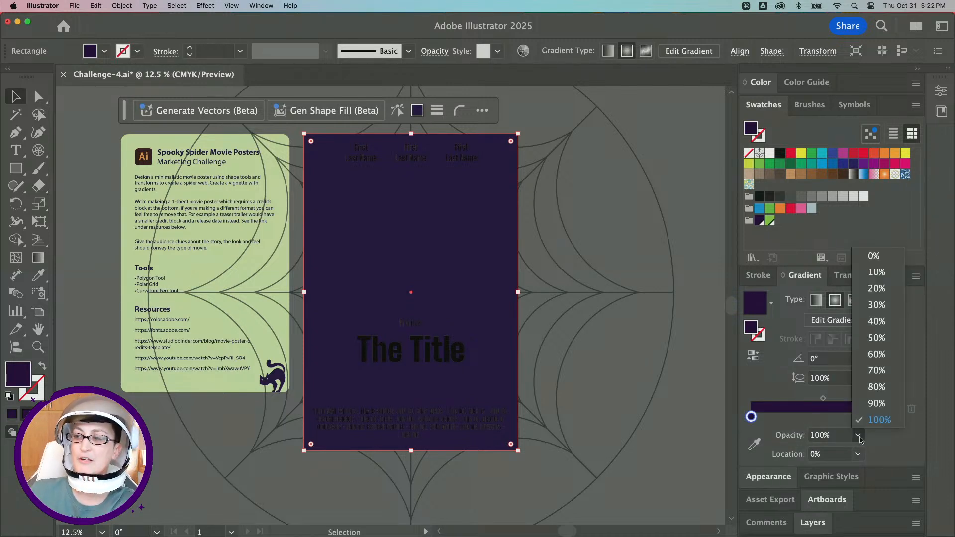
left_click(874, 256)
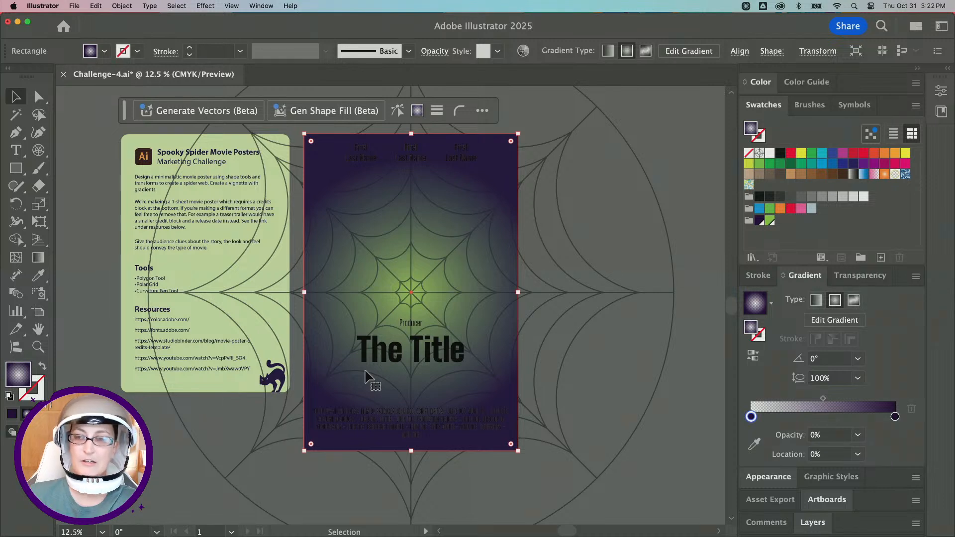
With the Gradient tool, shorten the radial gradient and stretch it vertically to an aspect ratio of about 133%.
scroll(393, 287, "down", 1)
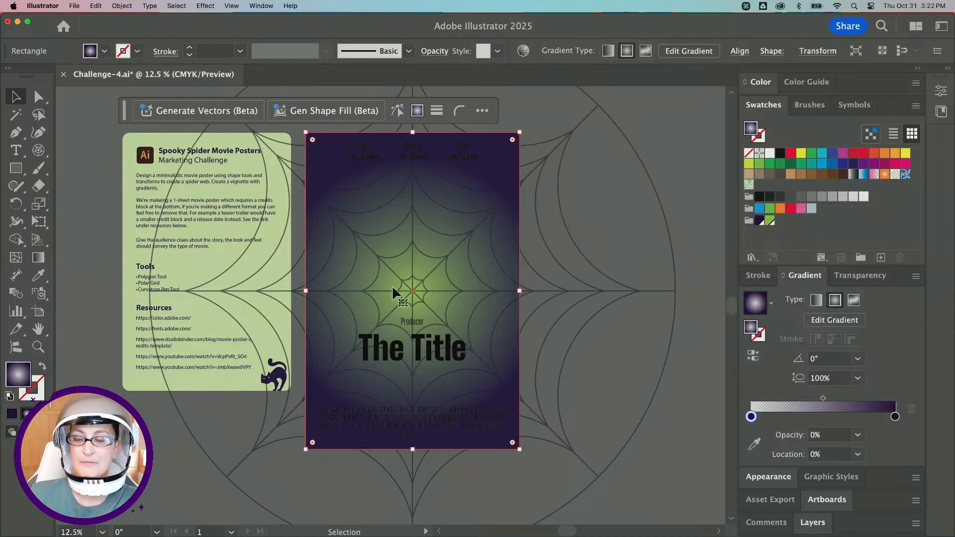
scroll(393, 292, "up", 2)
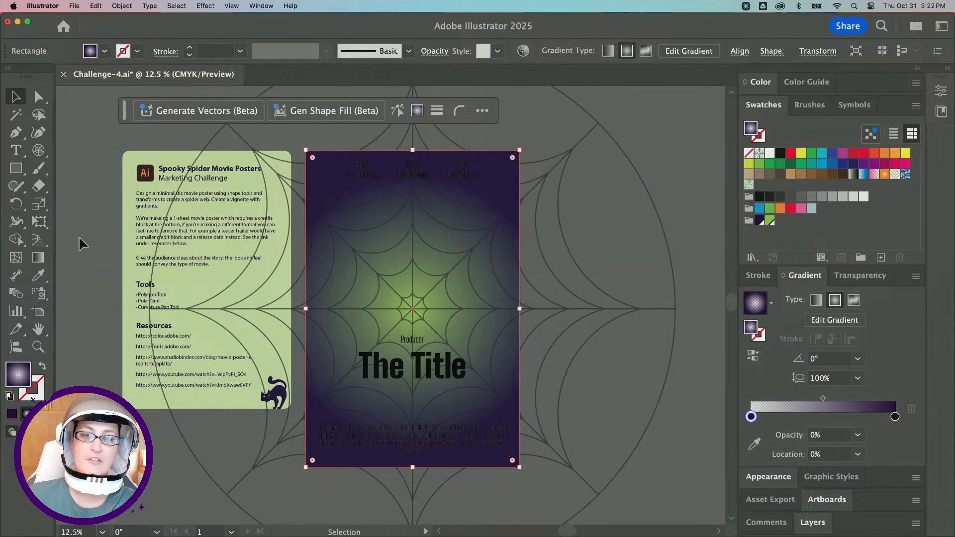
left_click(38, 258)
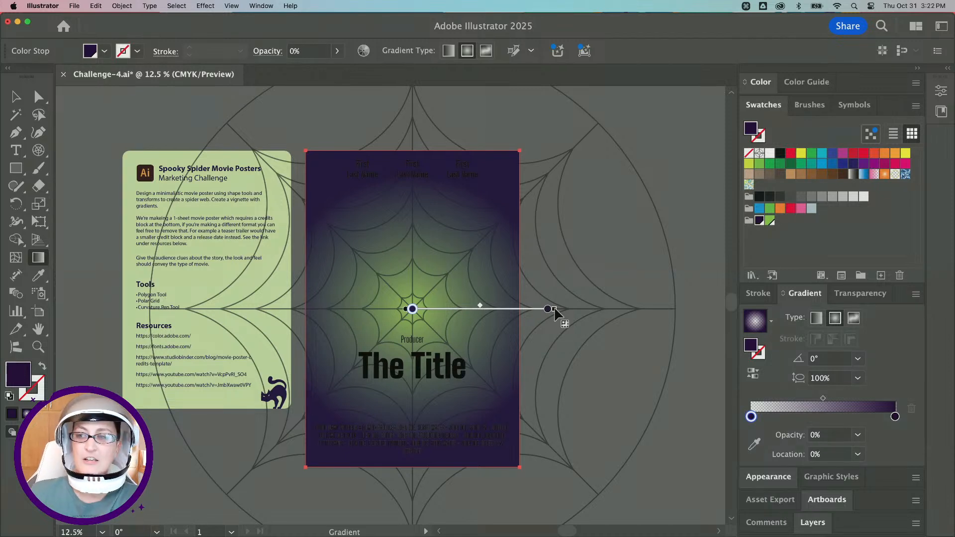
left_click_drag(556, 313, 634, 310)
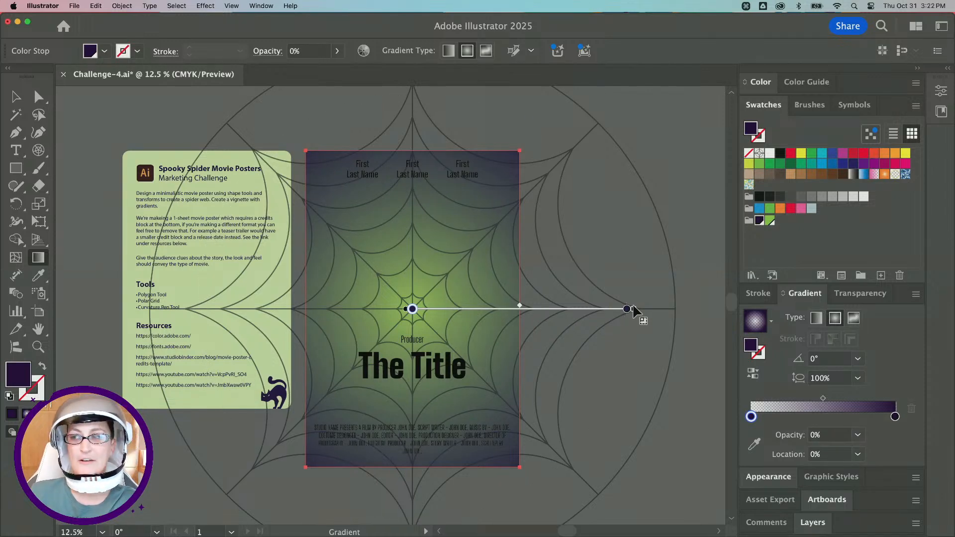
key("super")
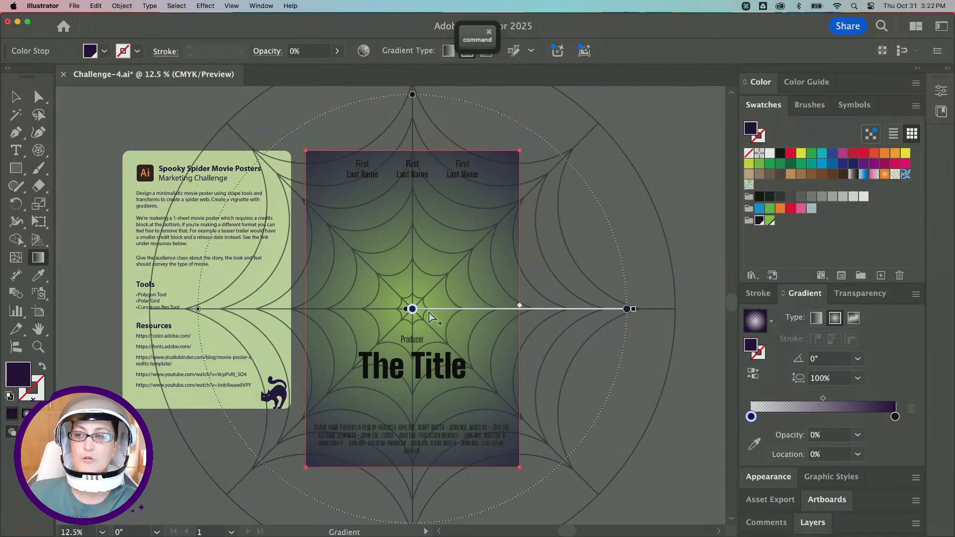
left_click_drag(630, 311, 540, 308)
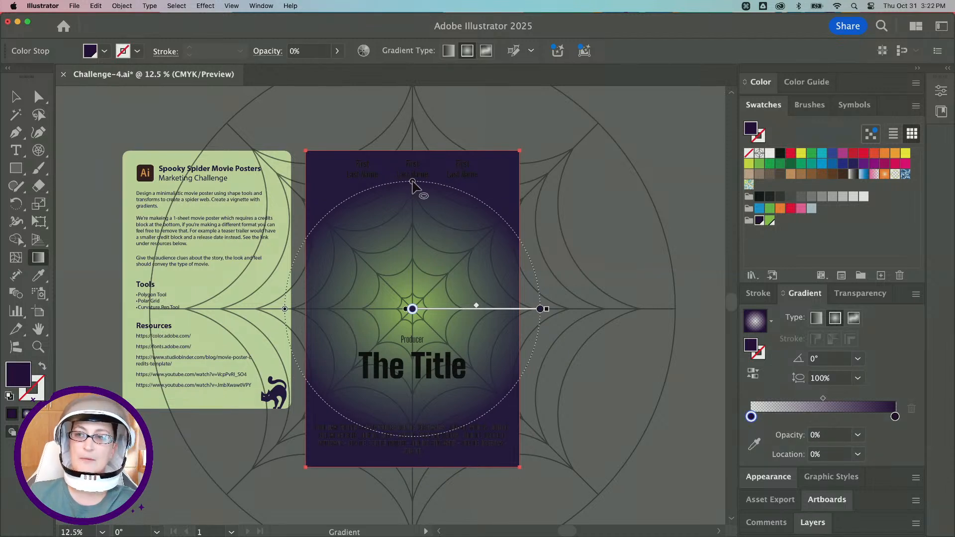
left_click_drag(413, 183, 414, 140)
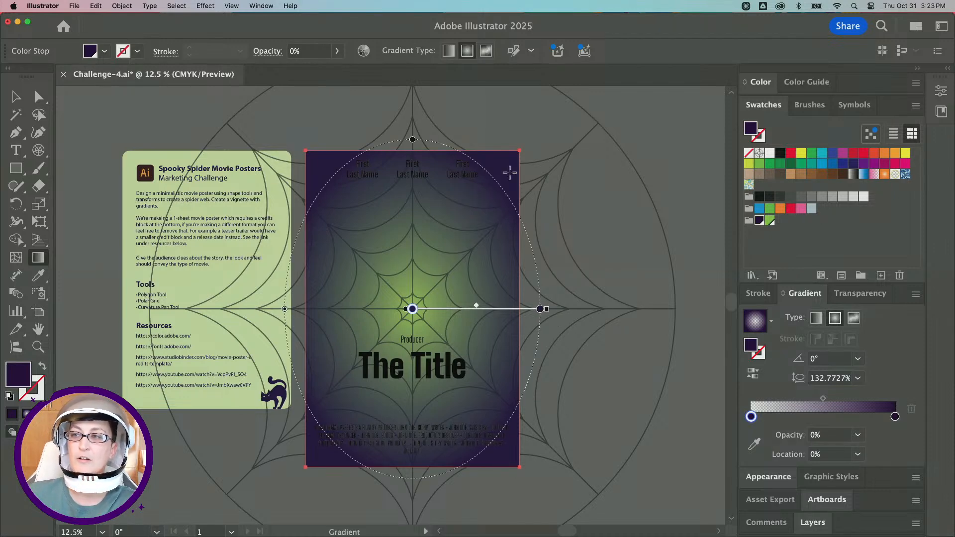
Try rotating and reshaping the gradient ellipse, undoing both changes.
left_click_drag(470, 153, 377, 192)
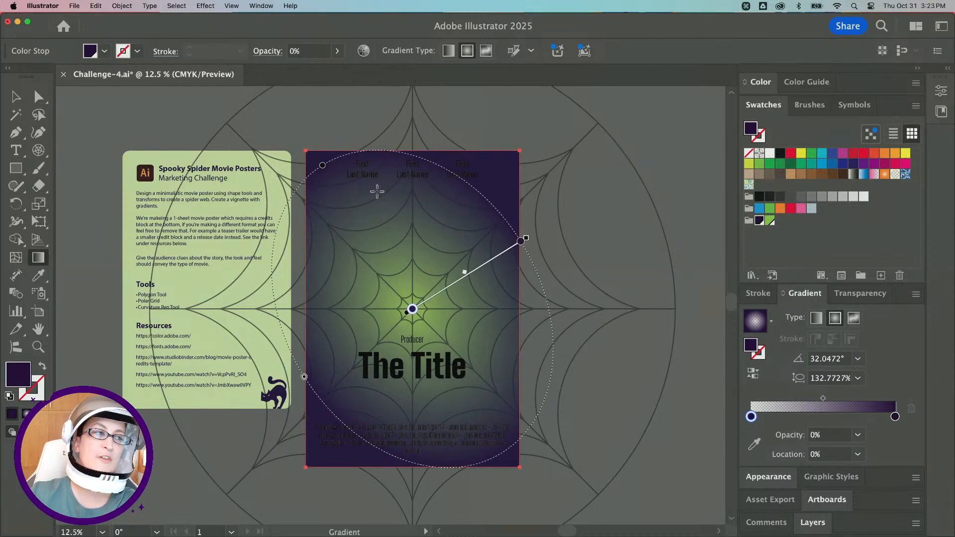
key("super+z")
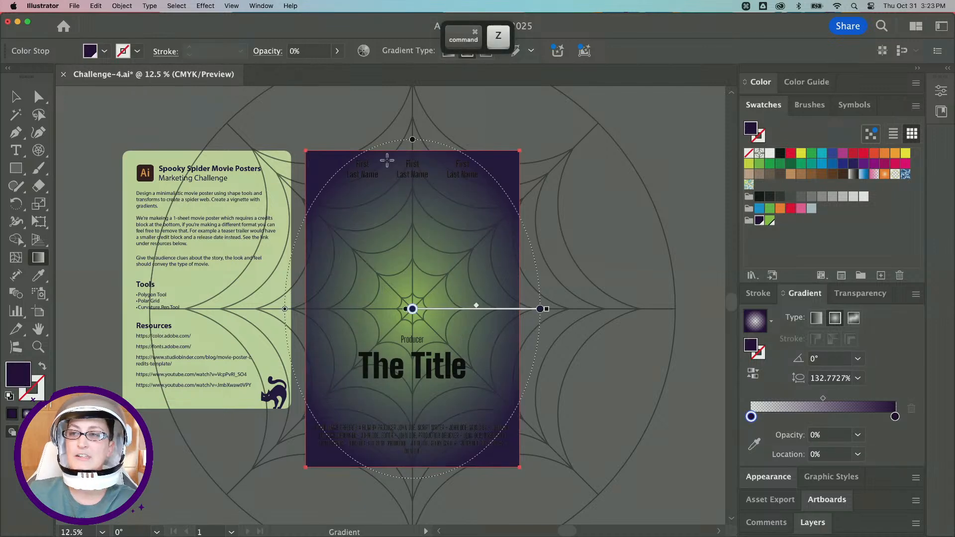
left_click_drag(444, 145, 452, 196)
key("super+z")
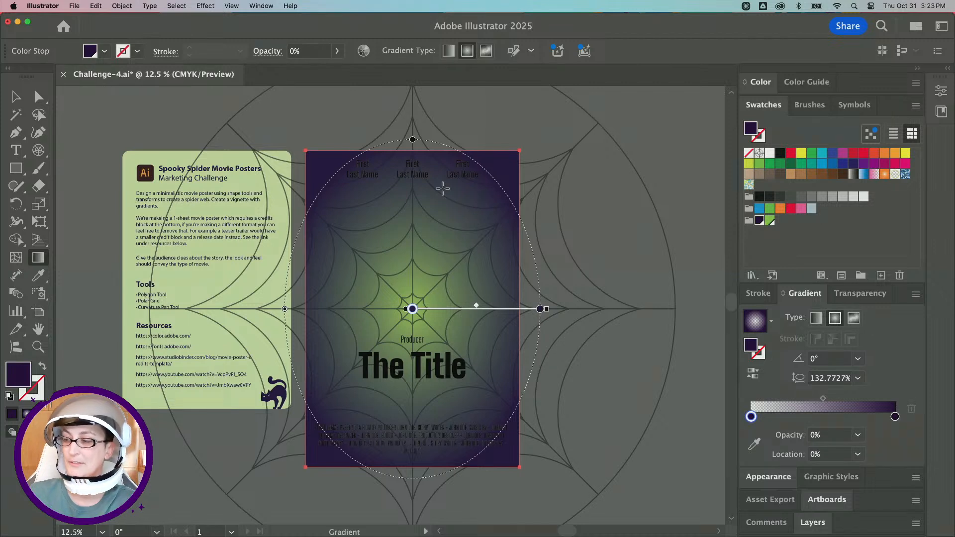
Target the whole Text layer and give all its text a white fill.
left_click(804, 524)
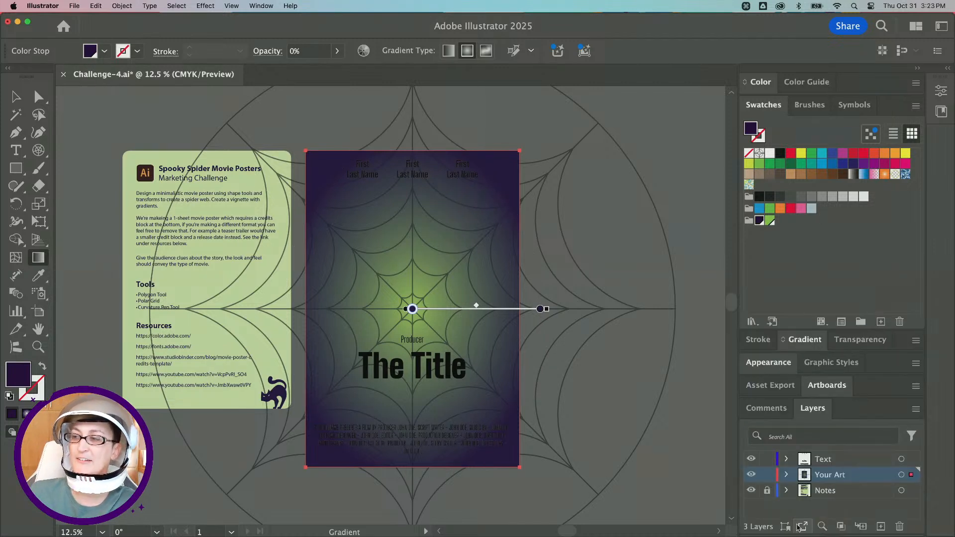
left_click(902, 459)
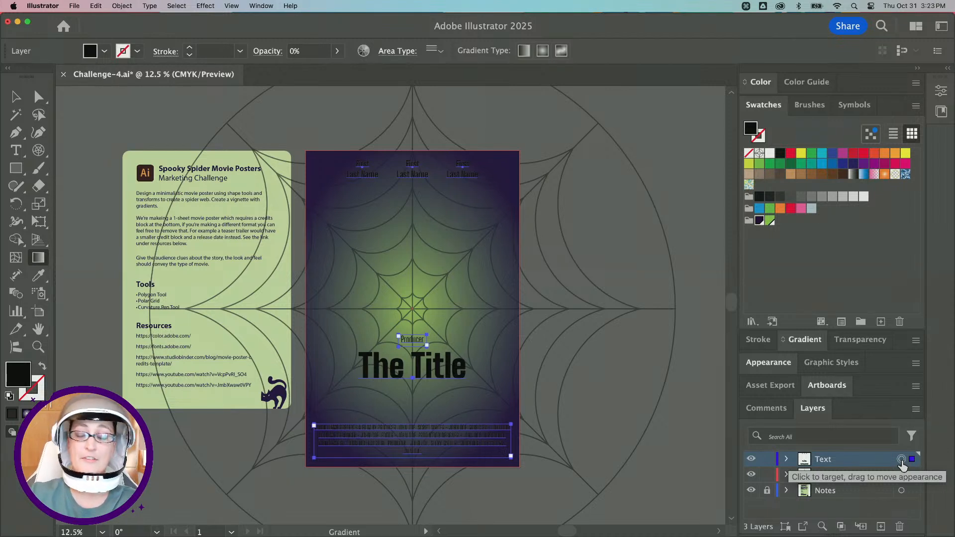
left_click(901, 460)
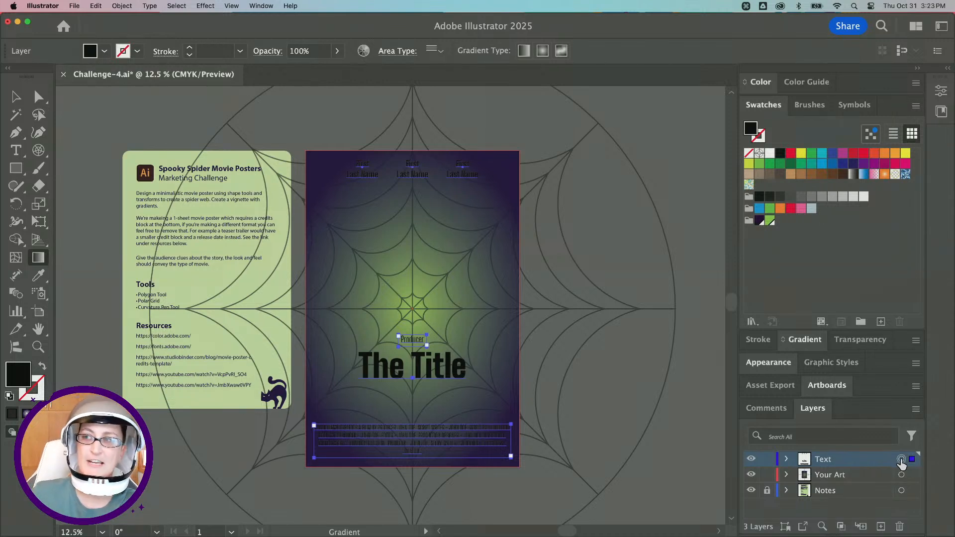
left_click(769, 155)
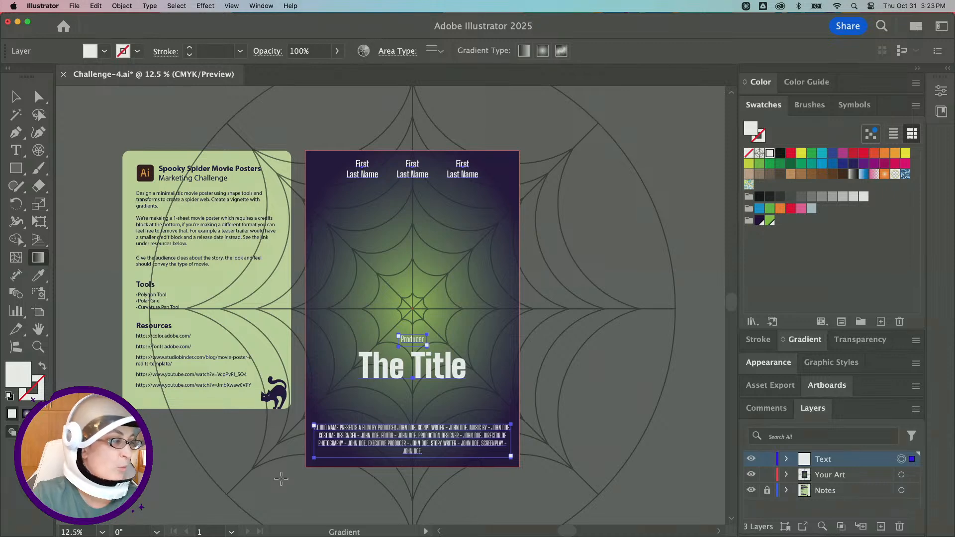
Replace the title text with "Web Design" and deselect.
scroll(405, 390, "up", 2)
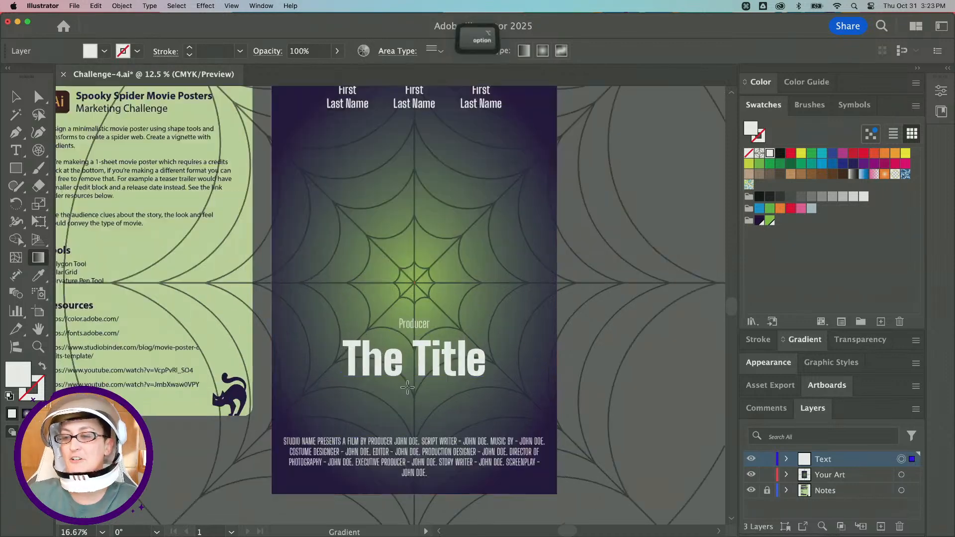
key("t")
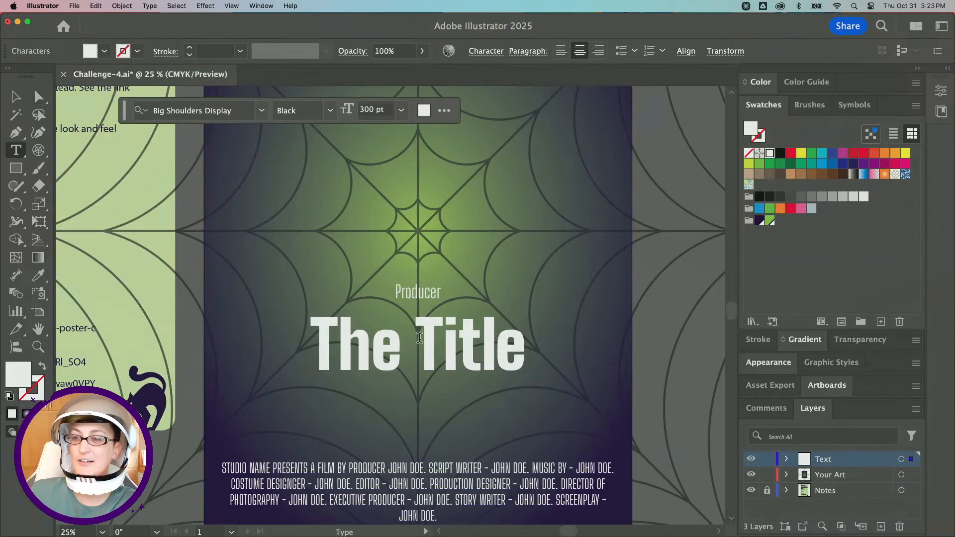
double_click(432, 341)
triple_click(433, 341)
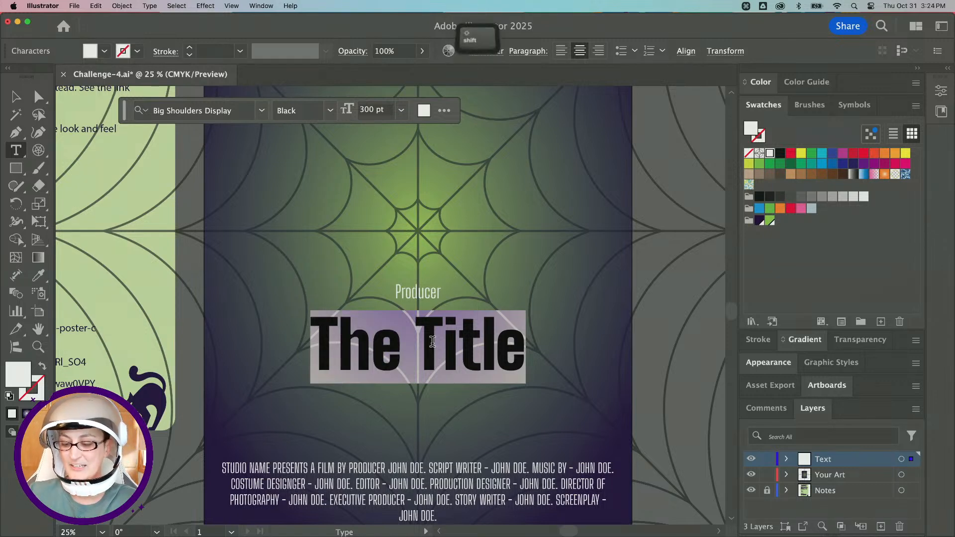
type("Web Design")
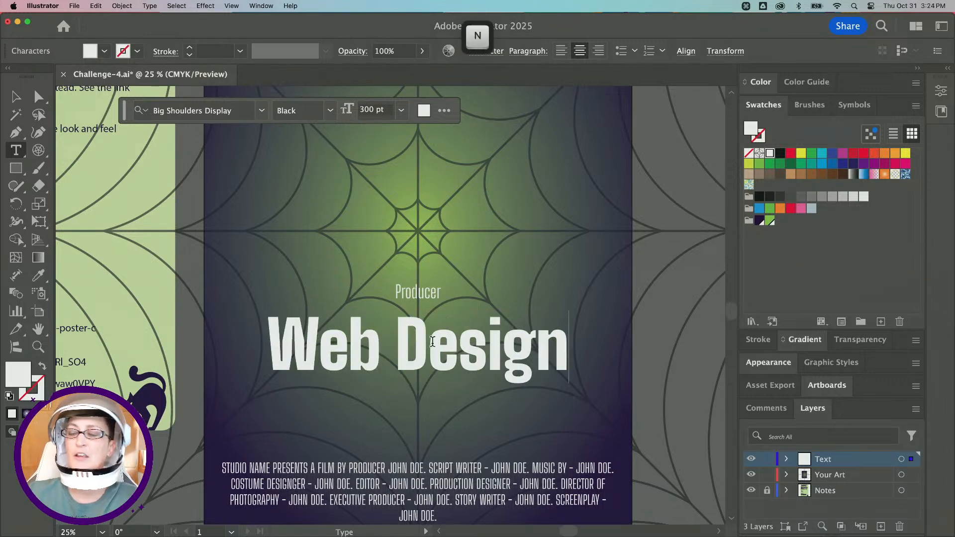
key("super+minus")
key("super+minus")
left_click(16, 97)
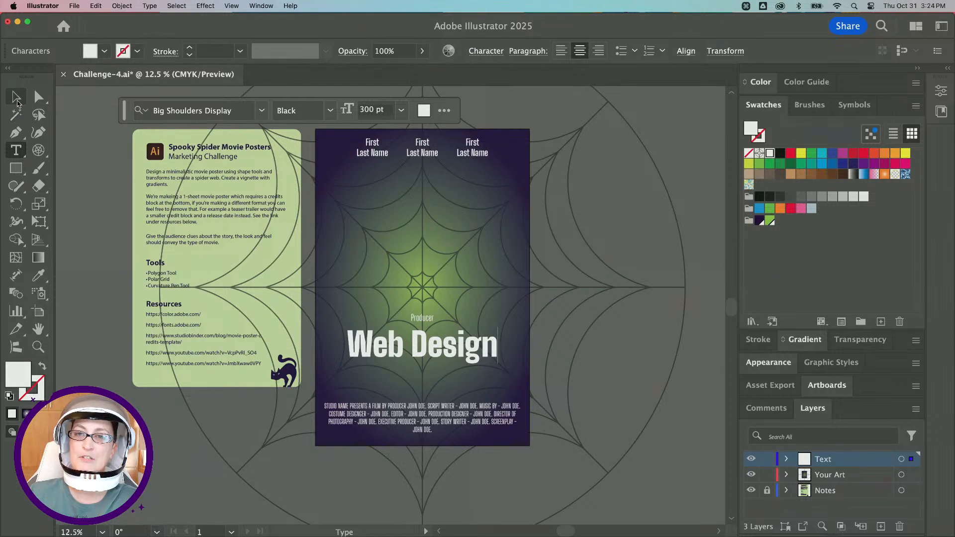
left_click(86, 184)
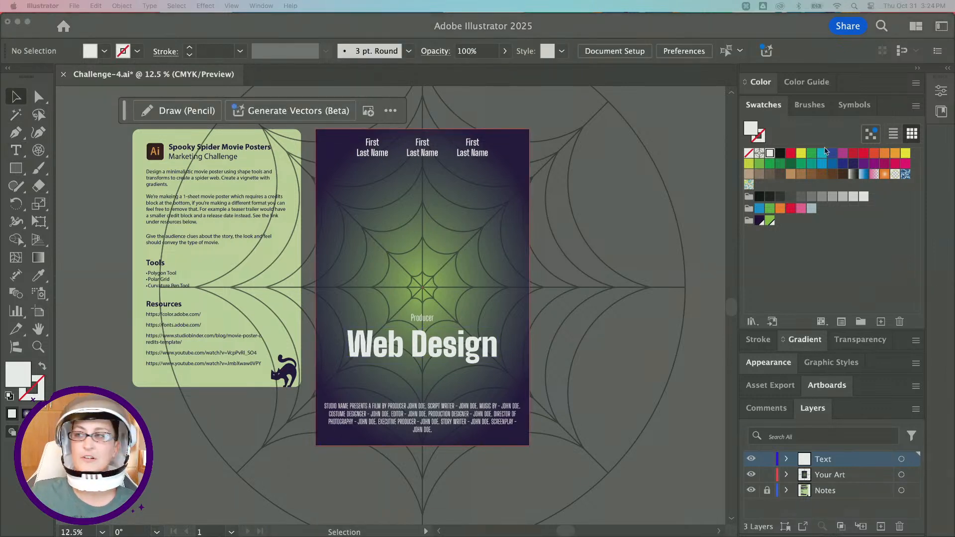
In Adobe Fonts, filter fonts by the Halloween tag and add the P22 Spooky family.
left_click_drag(389, 532, 362, 96)
left_click(214, 176)
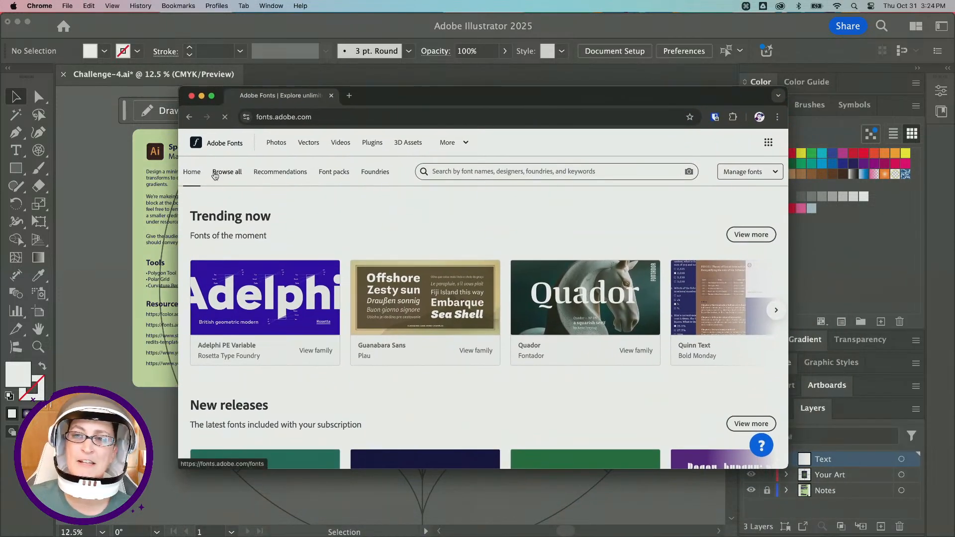
scroll(251, 160, "down", 2)
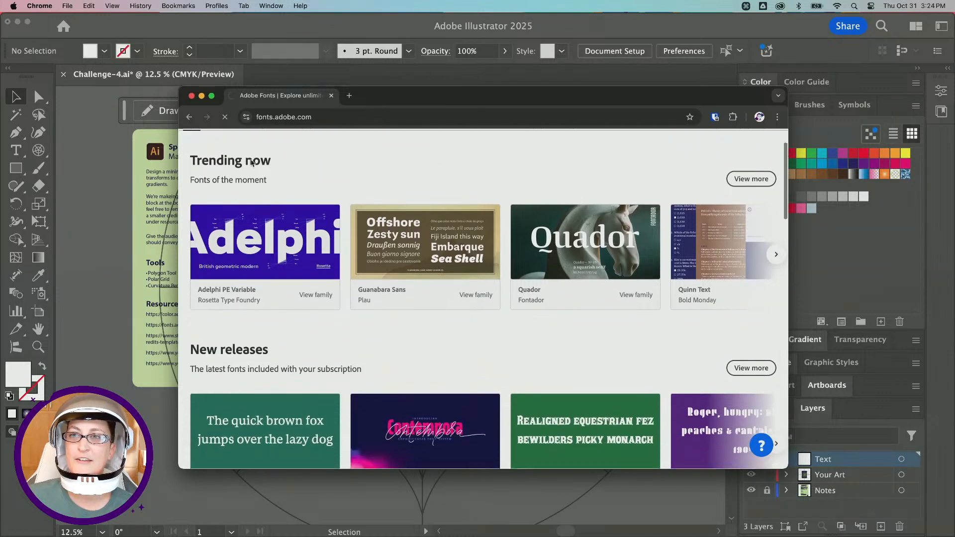
scroll(251, 160, "up", 1)
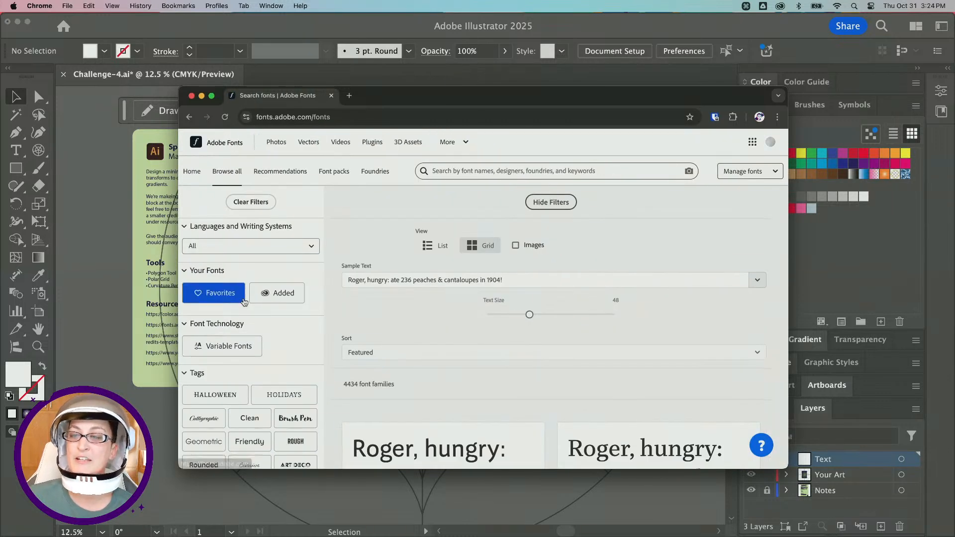
scroll(244, 299, "down", 3)
scroll(244, 302, "down", 1)
left_click(226, 224)
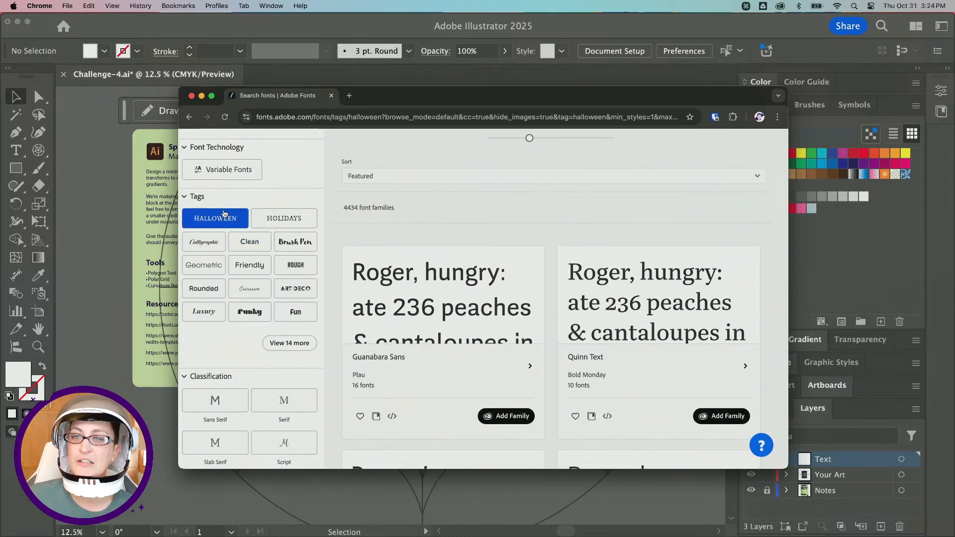
scroll(478, 289, "down", 10)
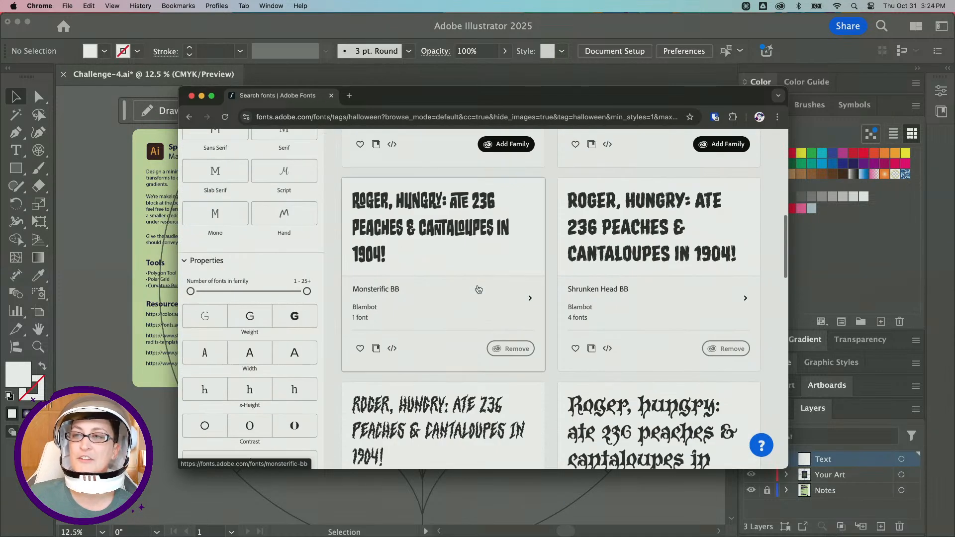
scroll(478, 289, "down", 5)
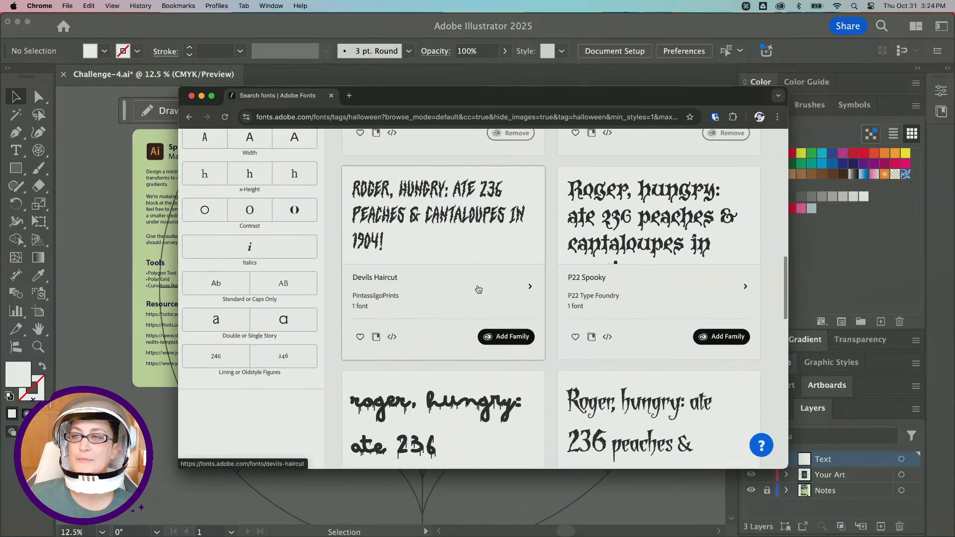
left_click(719, 340)
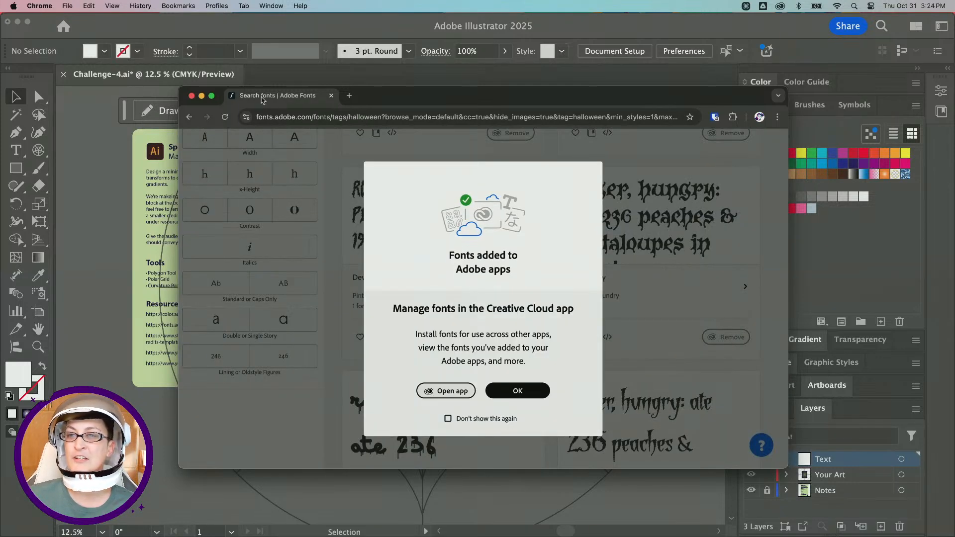
left_click_drag(270, 104, 721, 536)
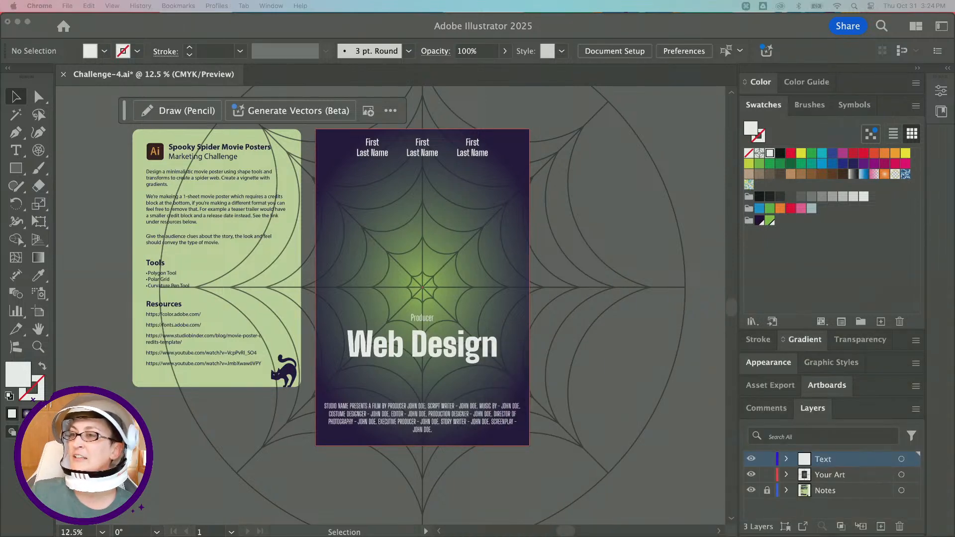
Change the "Web Design" title's font to House of cards Bold, then deselect.
left_click(424, 355)
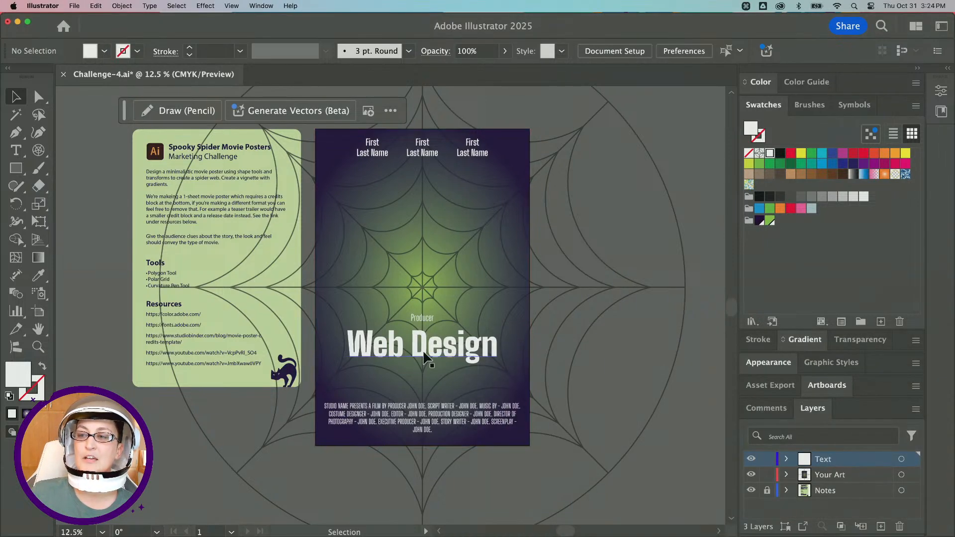
left_click(424, 355)
left_click(486, 51)
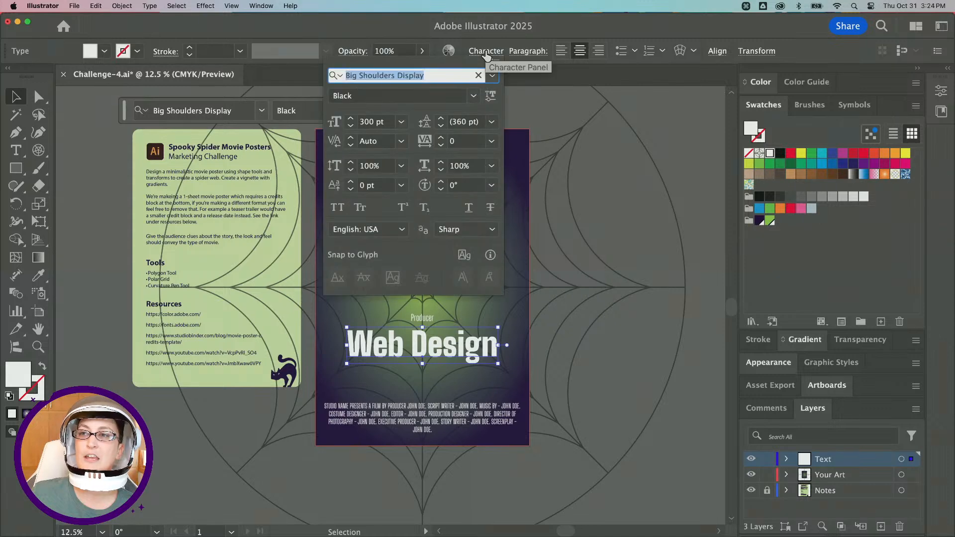
left_click(196, 110)
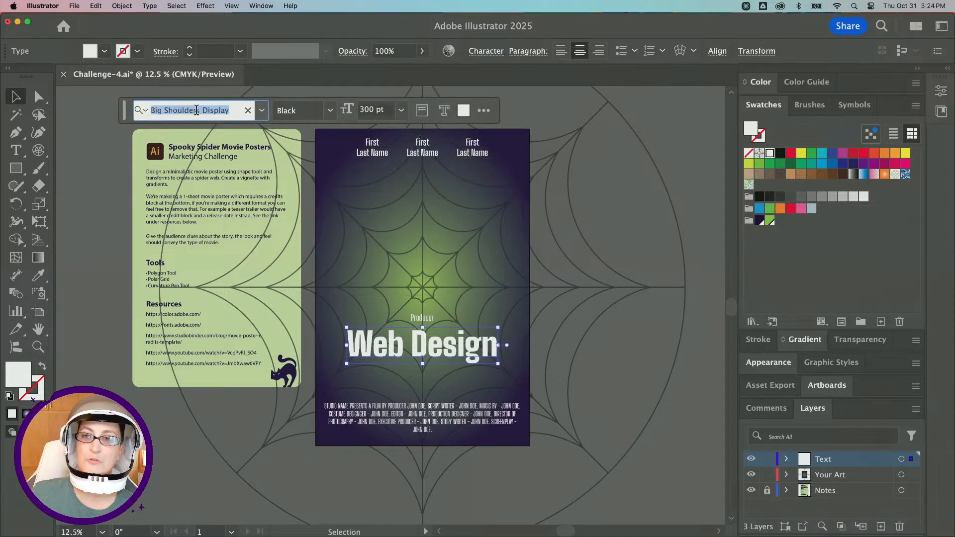
type("house c")
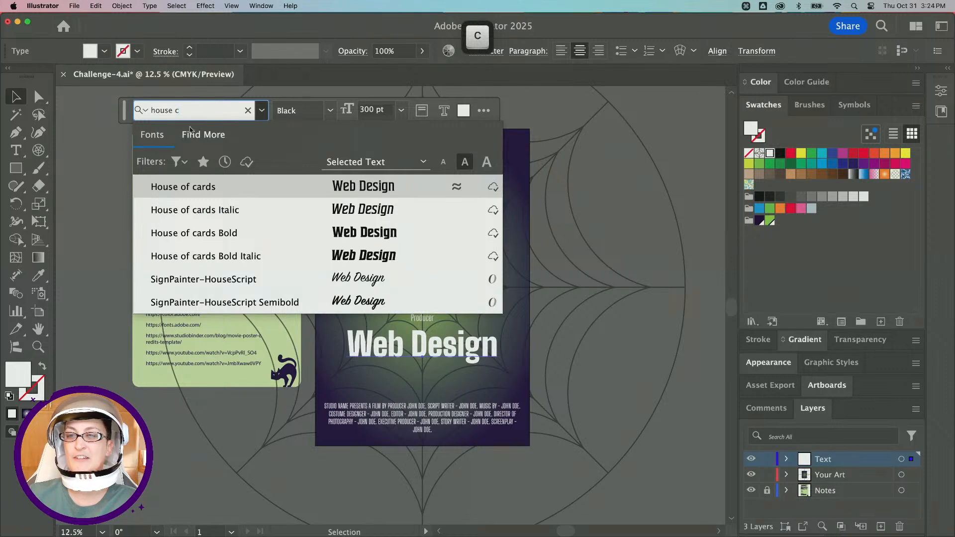
left_click(232, 234)
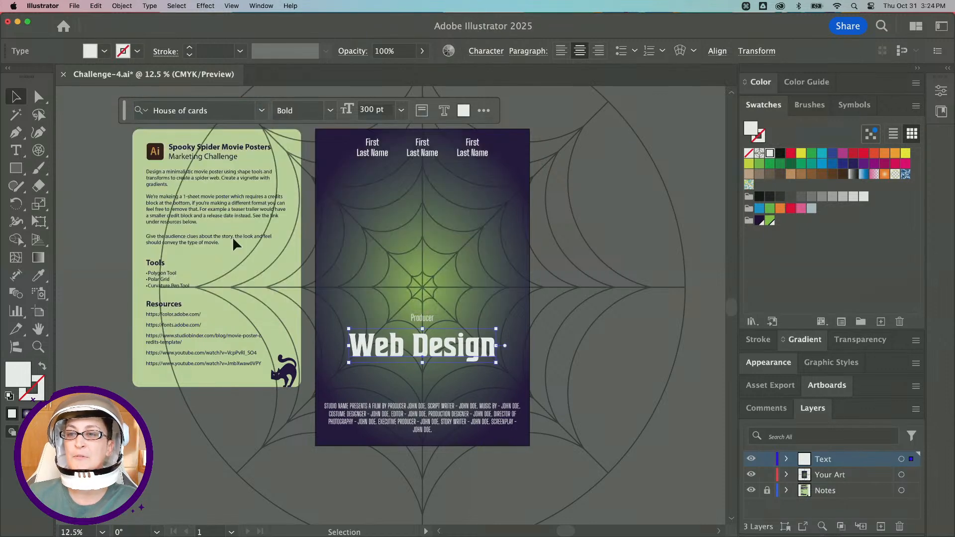
left_click(262, 110)
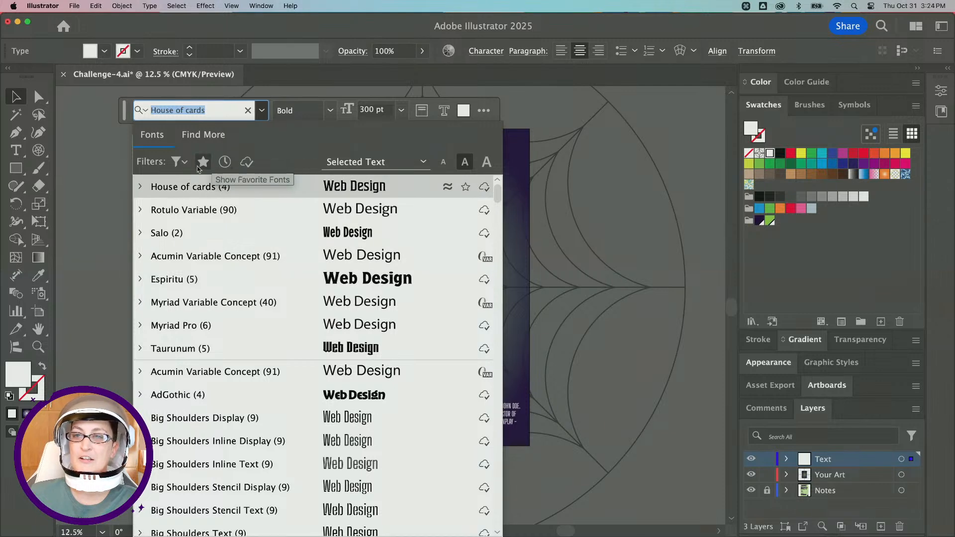
left_click(260, 115)
left_click(576, 343)
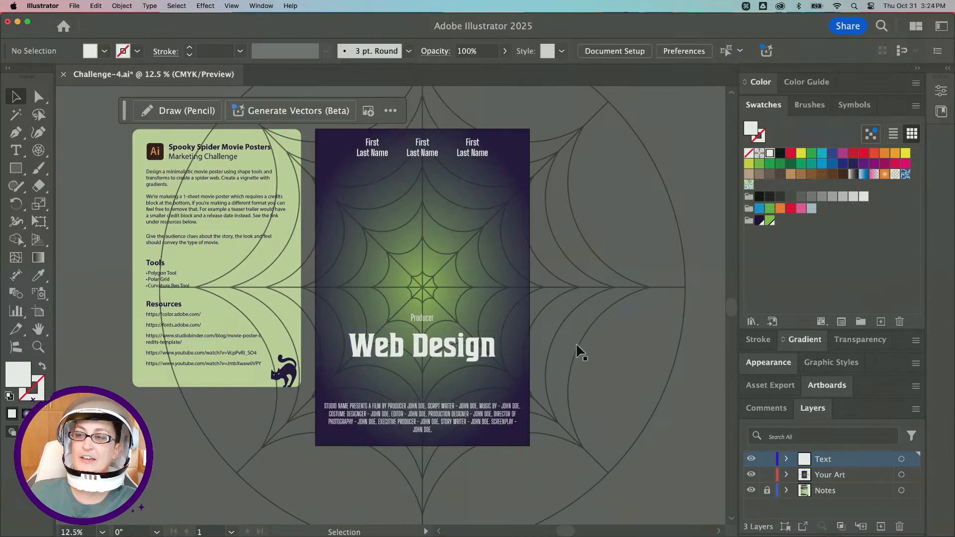
Export the poster artboard as a PNG at 1x to the Desktop with Export for Screens.
scroll(576, 343, "down", 2)
scroll(576, 343, "right", 2)
scroll(368, 329, "up", 1)
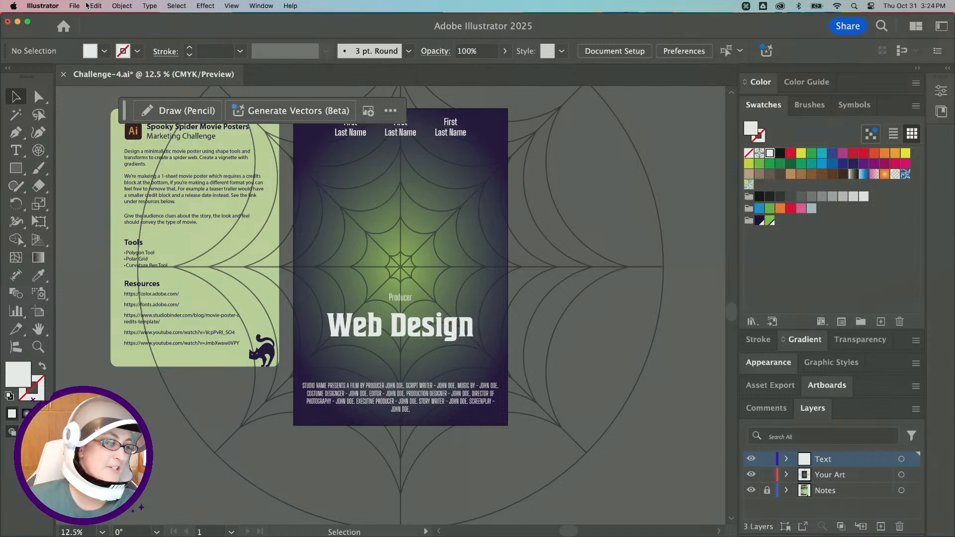
left_click(73, 6)
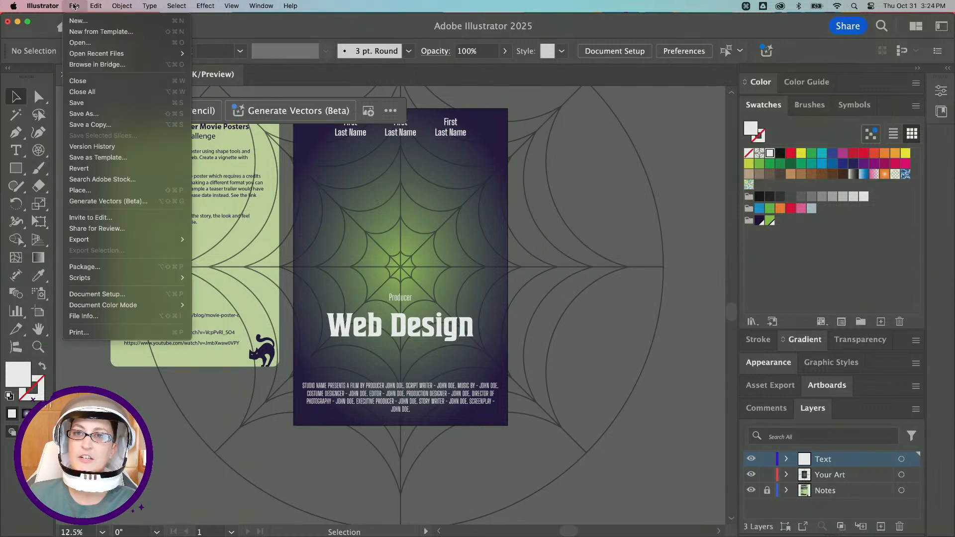
mouse_move(123, 240)
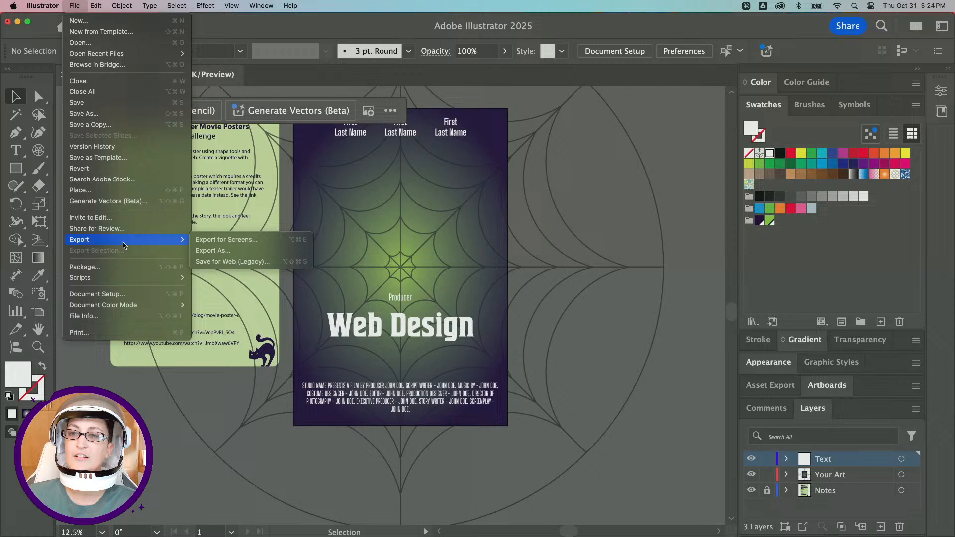
left_click(236, 241)
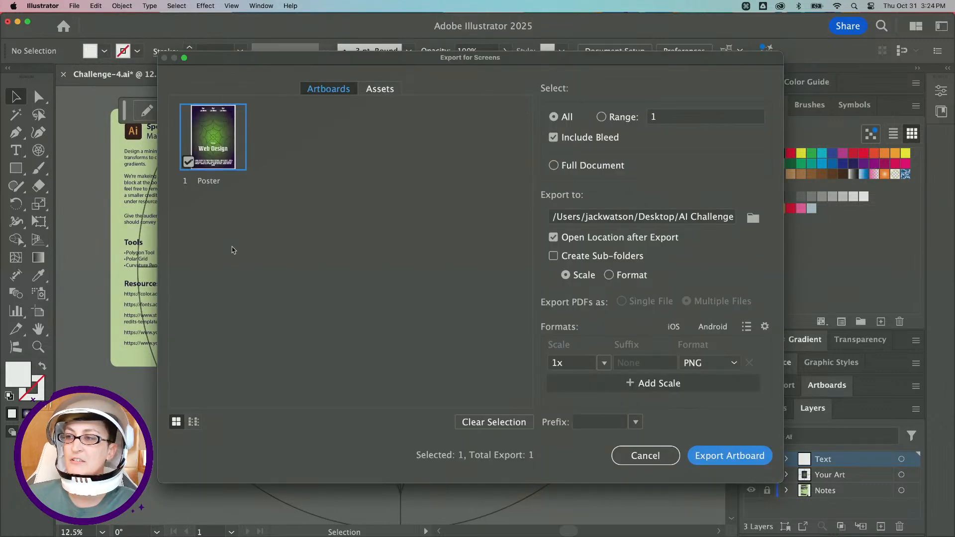
left_click(753, 218)
left_click(237, 150)
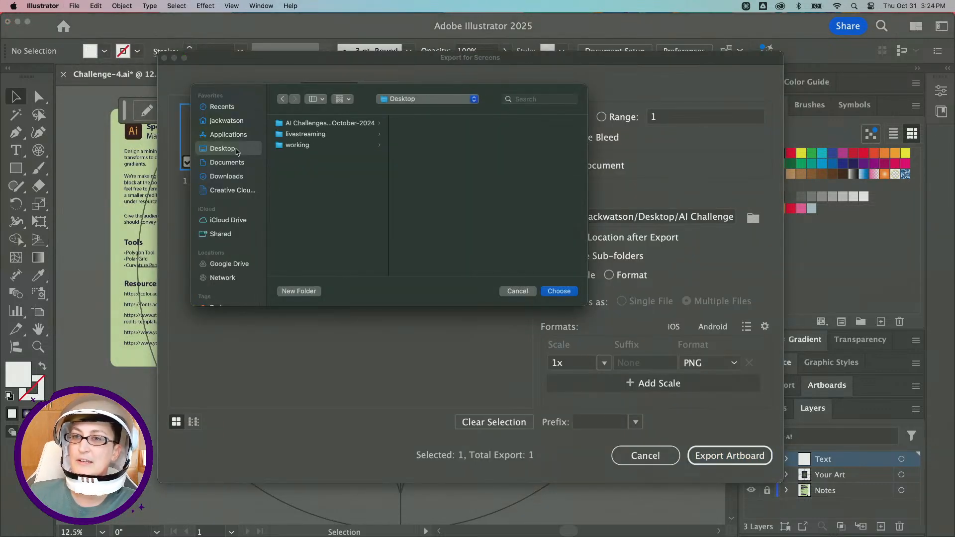
left_click(559, 292)
left_click(710, 363)
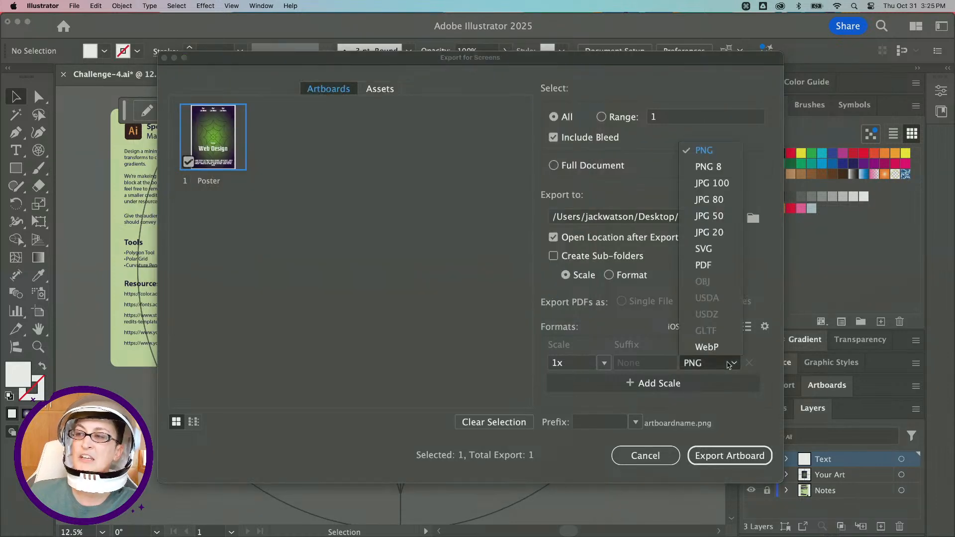
left_click(710, 151)
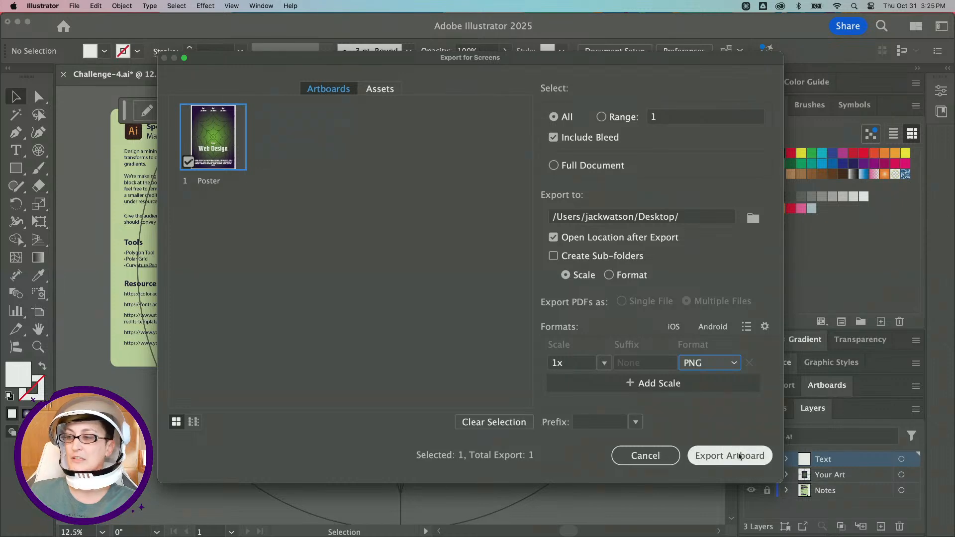
left_click(730, 456)
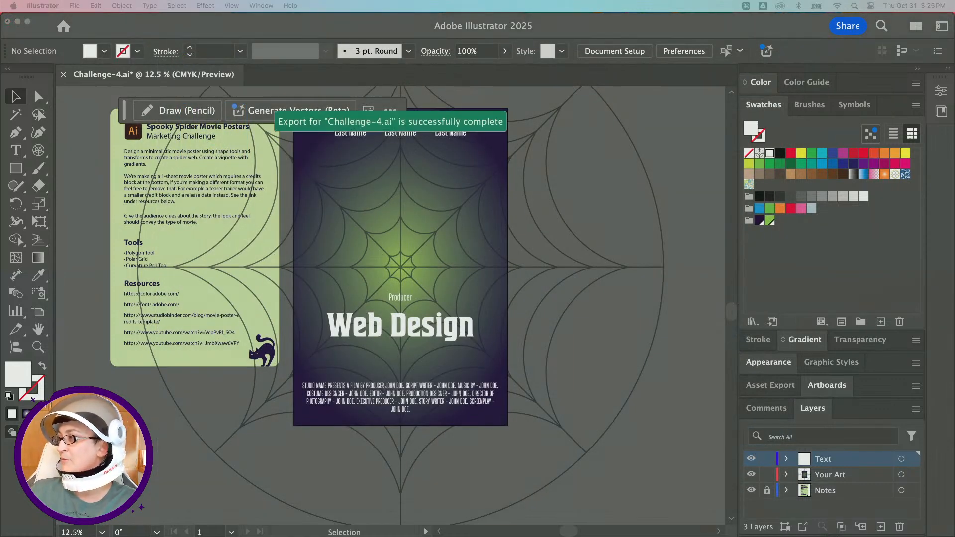
In Discord, post the exported Poster.png to the dcc-feedback channel with the message "challenge 4".
left_click_drag(954, 113, 324, 90)
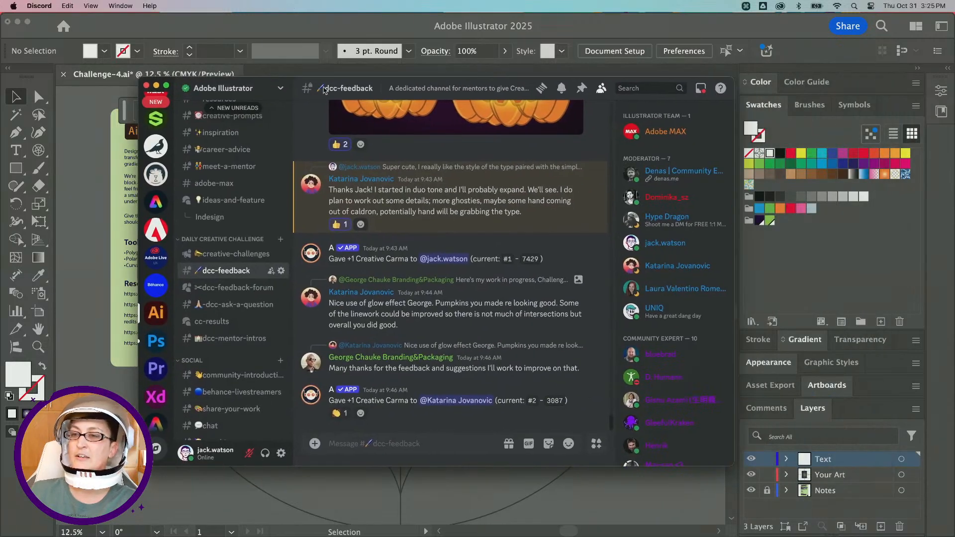
left_click_drag(954, 309, 412, 432)
type("challenge")
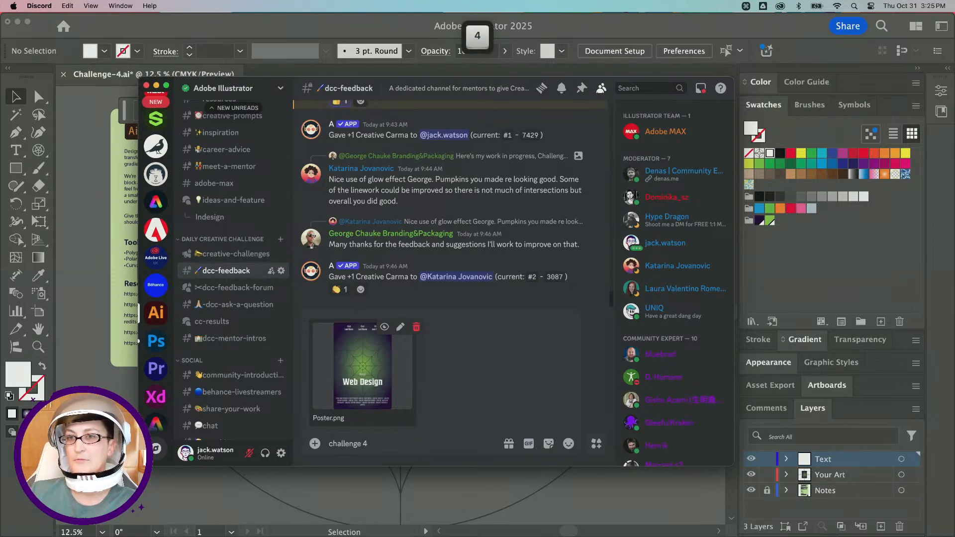
type(" 4")
key("Return")
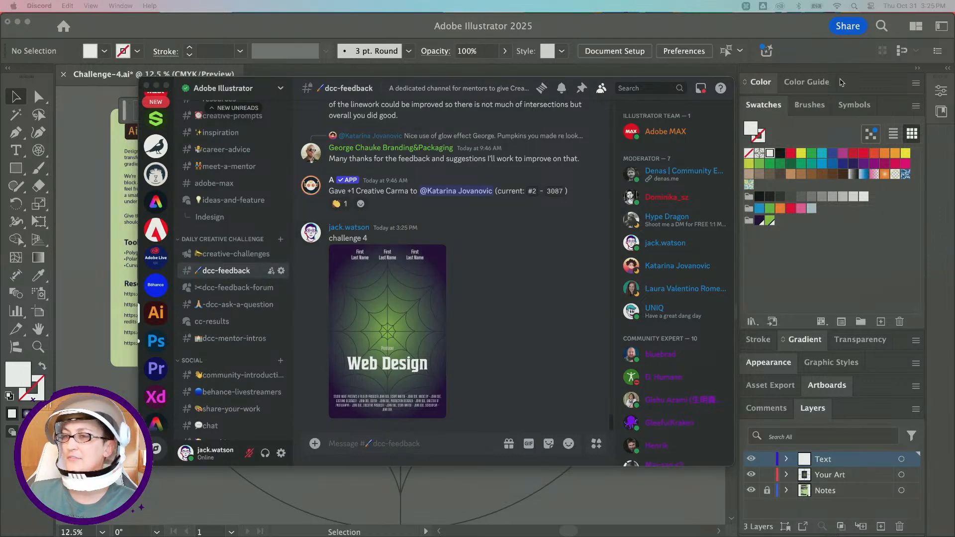
Browse the Framed Victorian Portraits gallery on Behance, then return to the Illustrator document.
left_click_drag(298, 18, 368, 43)
mouse_move(278, 129)
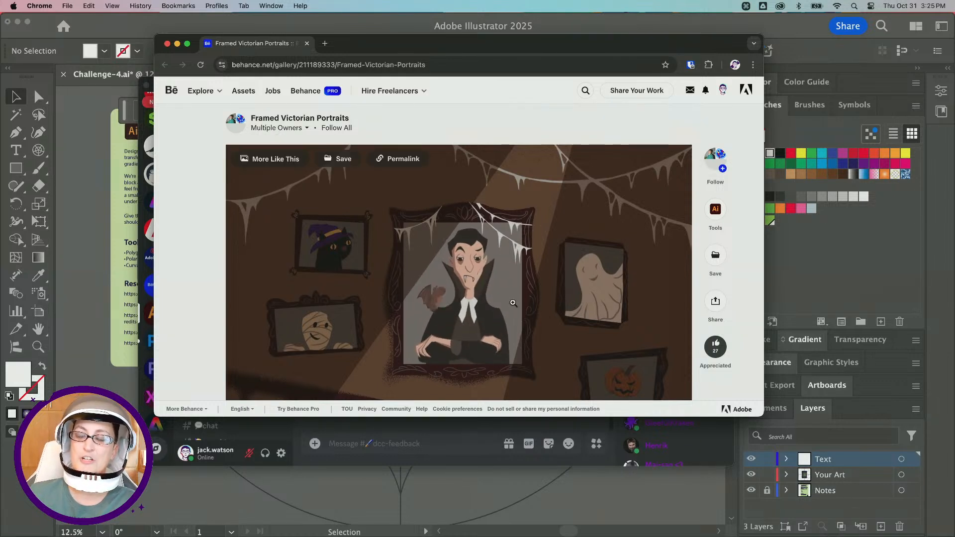
scroll(513, 303, "down", 1)
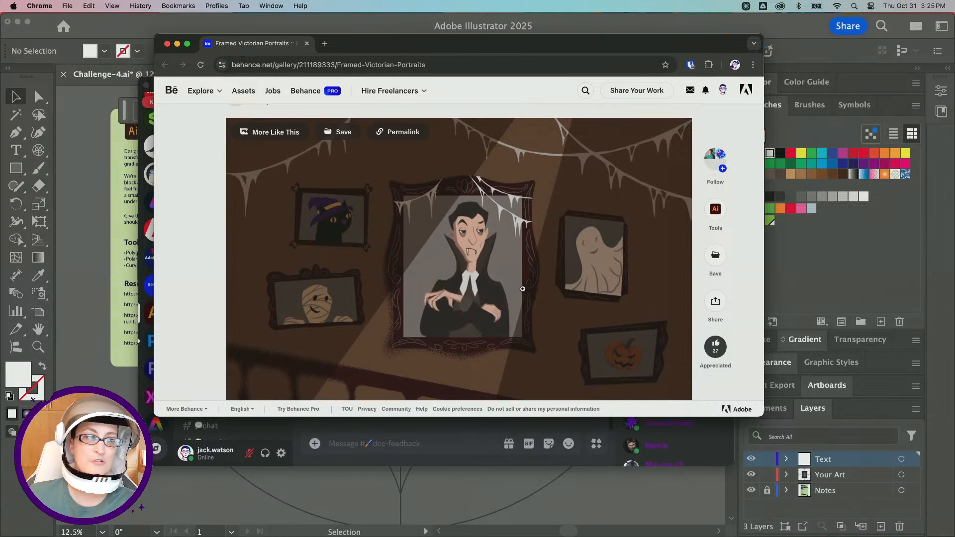
scroll(522, 289, "up", 1)
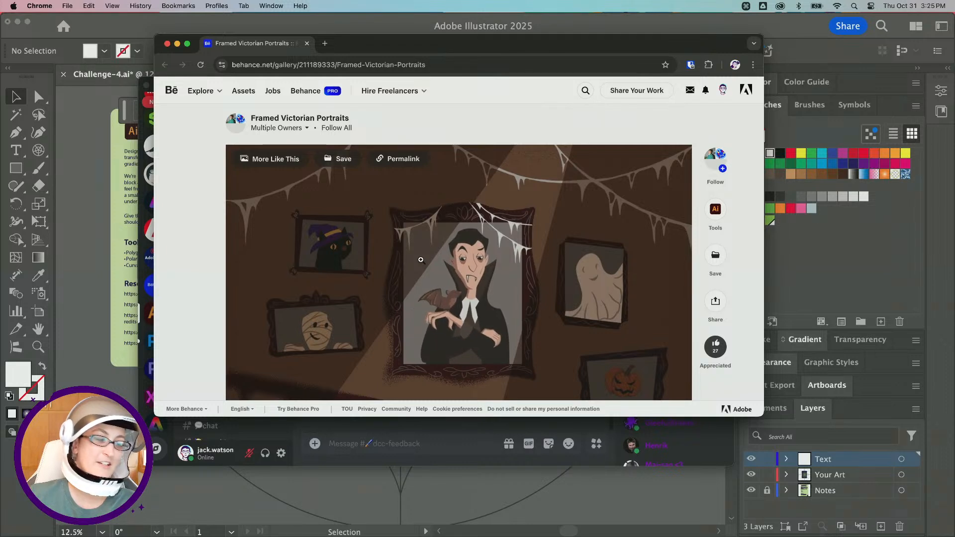
left_click_drag(221, 53, 349, 536)
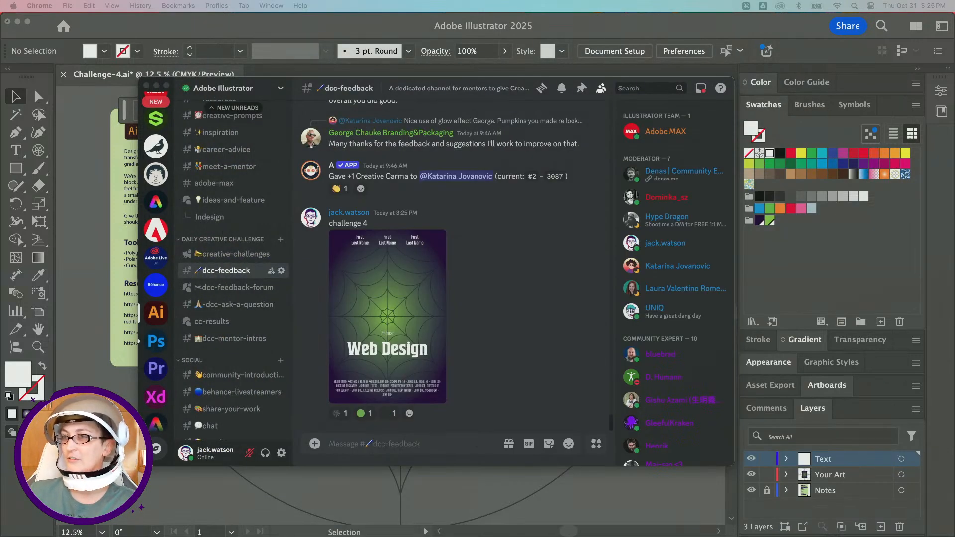
left_click(391, 38)
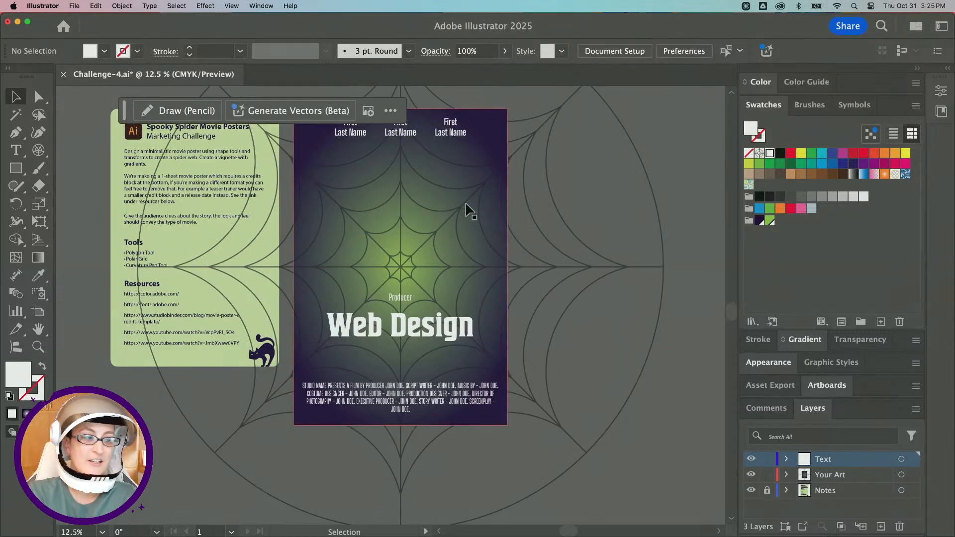